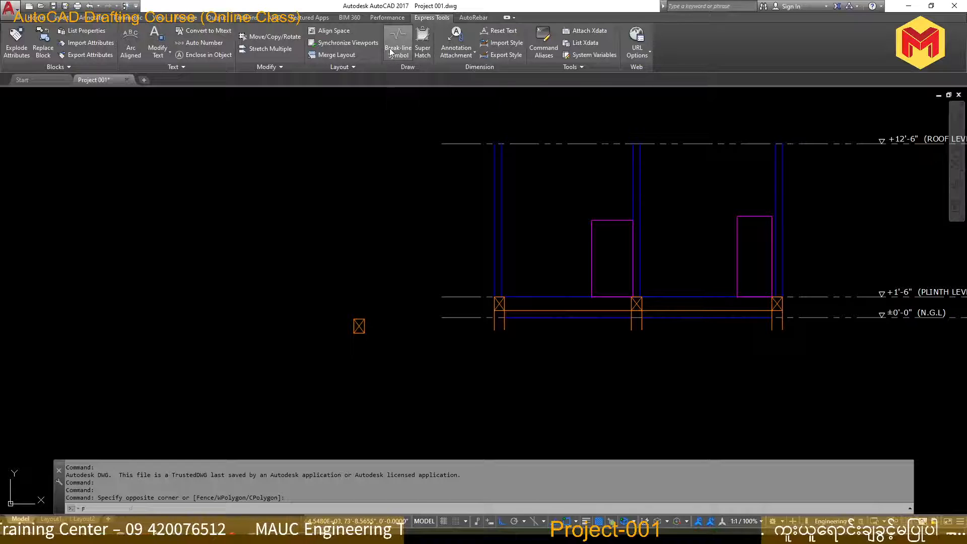
- Draw a horizontal breakline with symbol size 1" and extension 1" in the empty area below the loose crossed box
{"action": "left_click", "coordinate": [391, 52]}
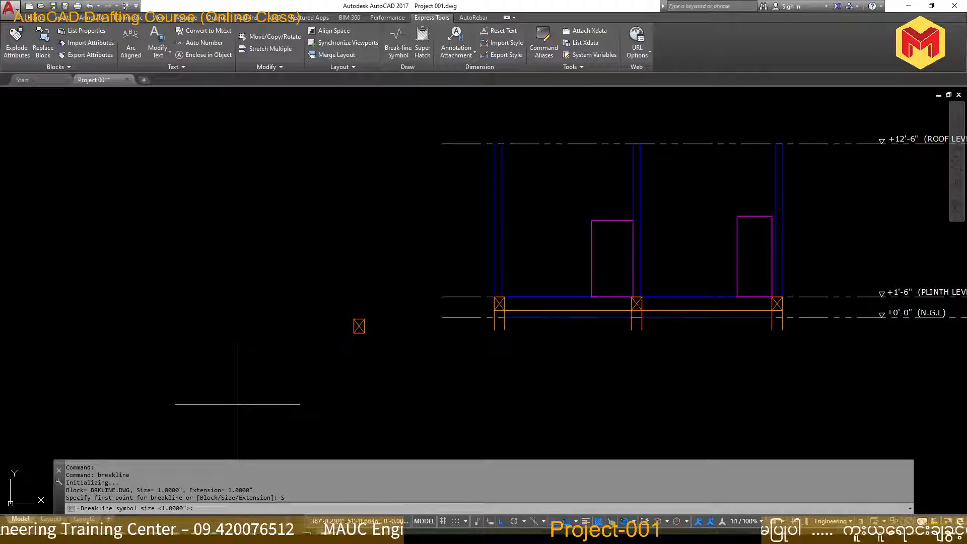
{"action": "type", "text": "1"}
{"action": "key", "text": "Return"}
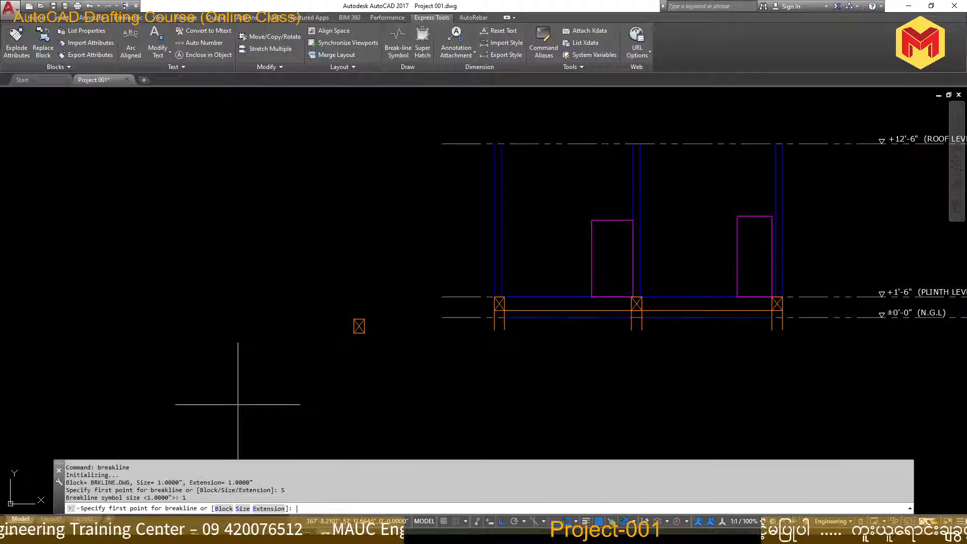
{"action": "left_click", "coordinate": [268, 508]}
{"action": "type", "text": "1"}
{"action": "key", "text": "Return"}
{"action": "middle_click_drag", "start_coordinate": [264, 426], "coordinate": [366, 372]}
{"action": "left_click", "coordinate": [149, 366]}
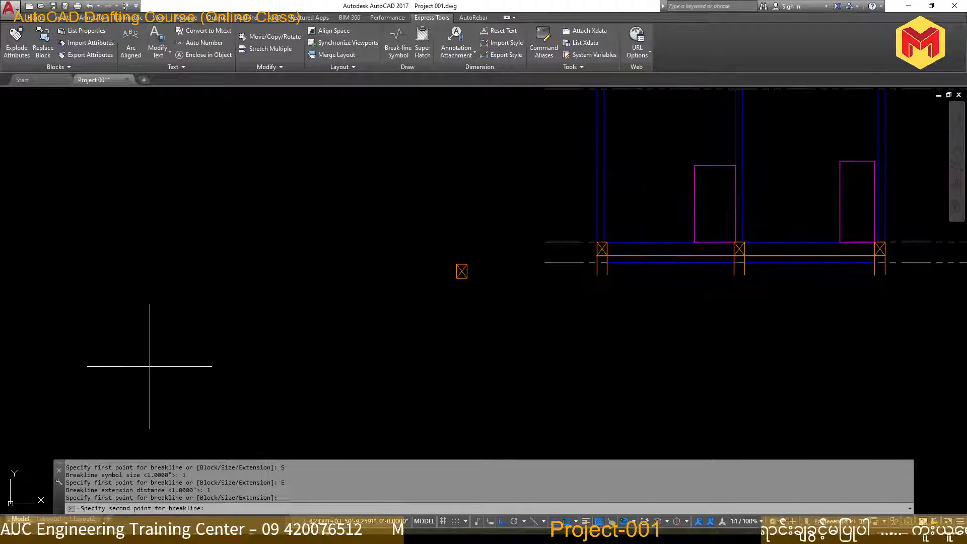
{"action": "left_click", "coordinate": [454, 366]}
{"action": "left_click", "coordinate": [294, 366]}
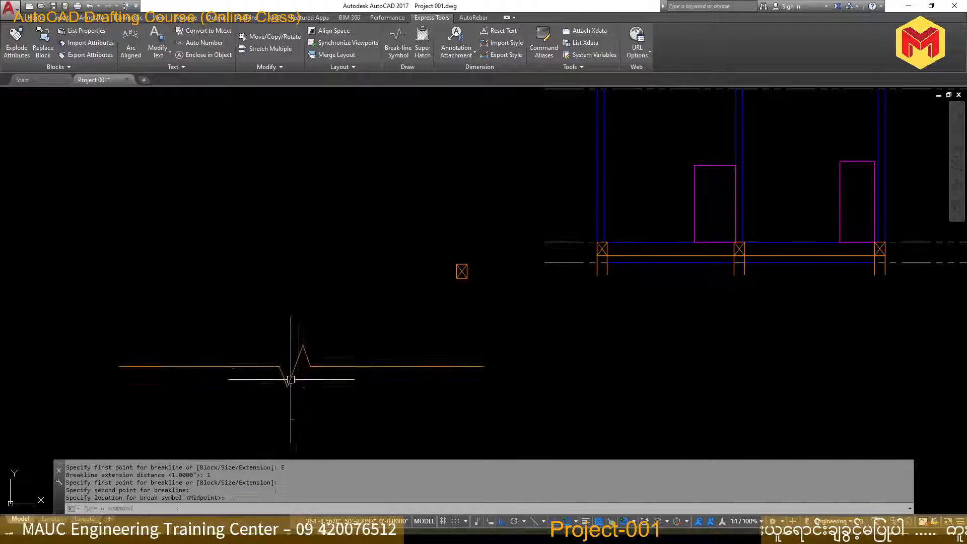
- Erase the trial breakline from the empty area
{"action": "scroll", "coordinate": [350, 360], "scroll_direction": "down", "scroll_amount": 4}
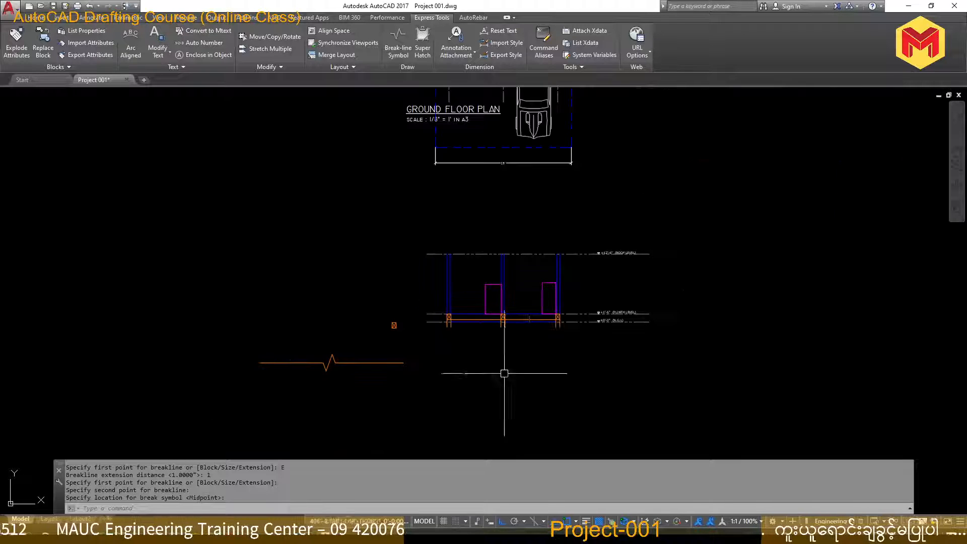
{"action": "scroll", "coordinate": [358, 368], "scroll_direction": "up", "scroll_amount": 4}
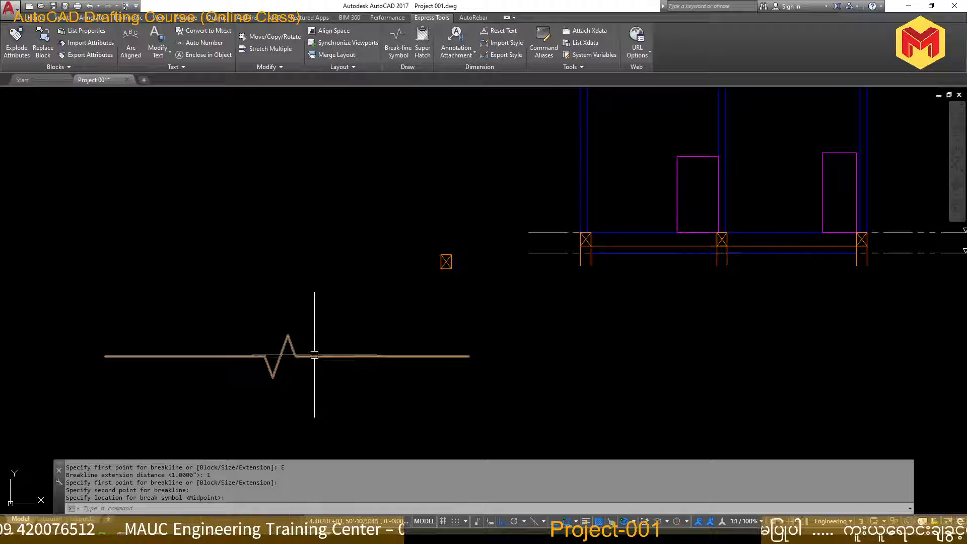
{"action": "left_click", "coordinate": [353, 356]}
{"action": "key", "text": "Delete"}
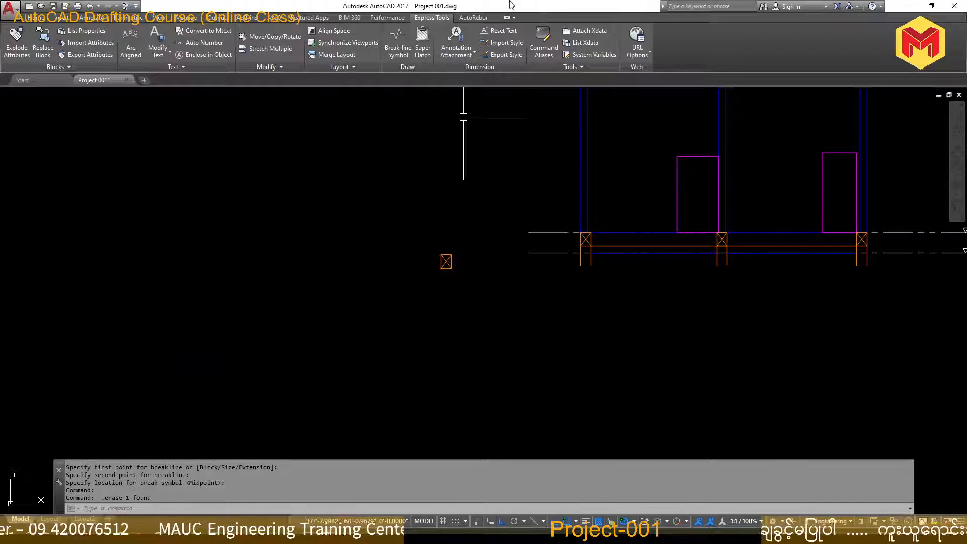
- Draw a breakline with symbol size 0.5" across the lower ends of the three column stubs, placing the symbol at the middle one
{"action": "left_click", "coordinate": [397, 49]}
{"action": "type", "text": "S"}
{"action": "key", "text": "Return"}
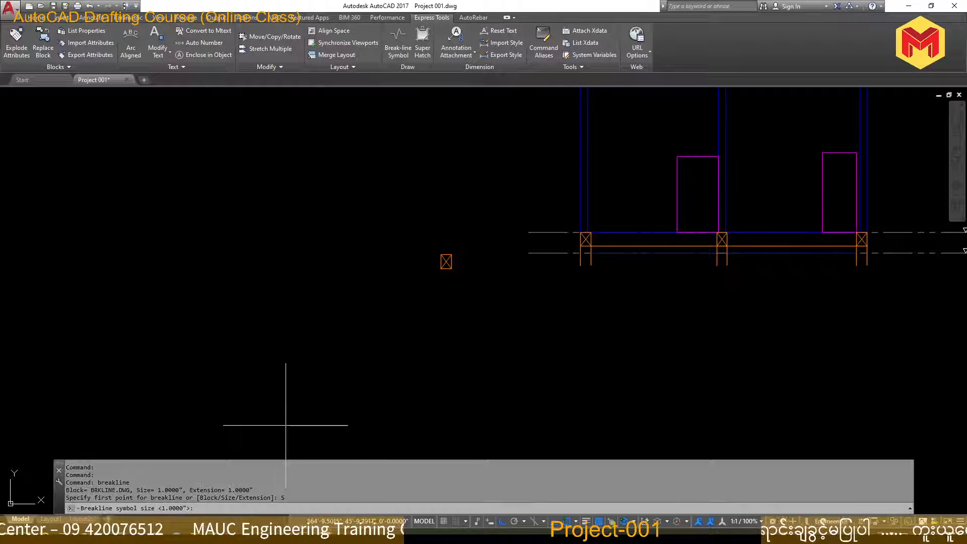
{"action": "type", "text": "0.5"}
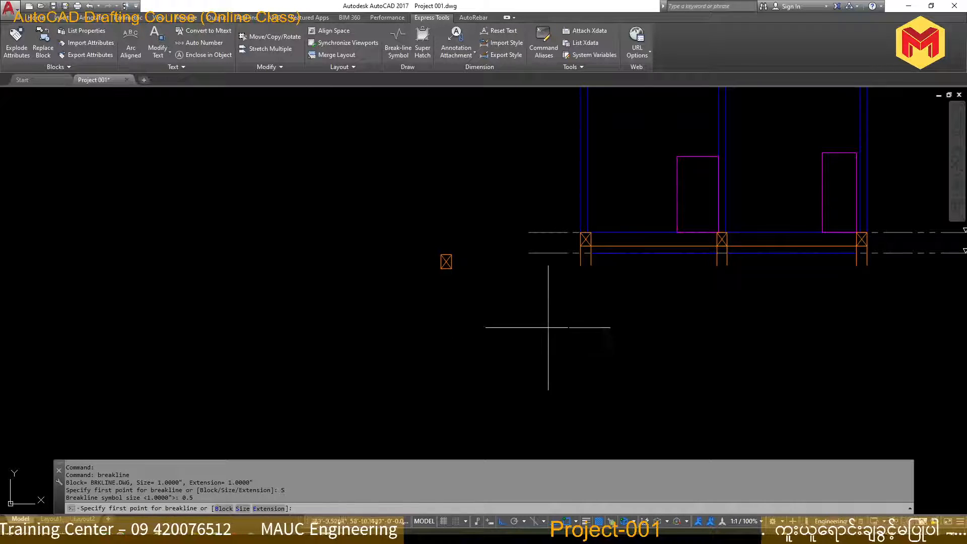
{"action": "left_click", "coordinate": [580, 265]}
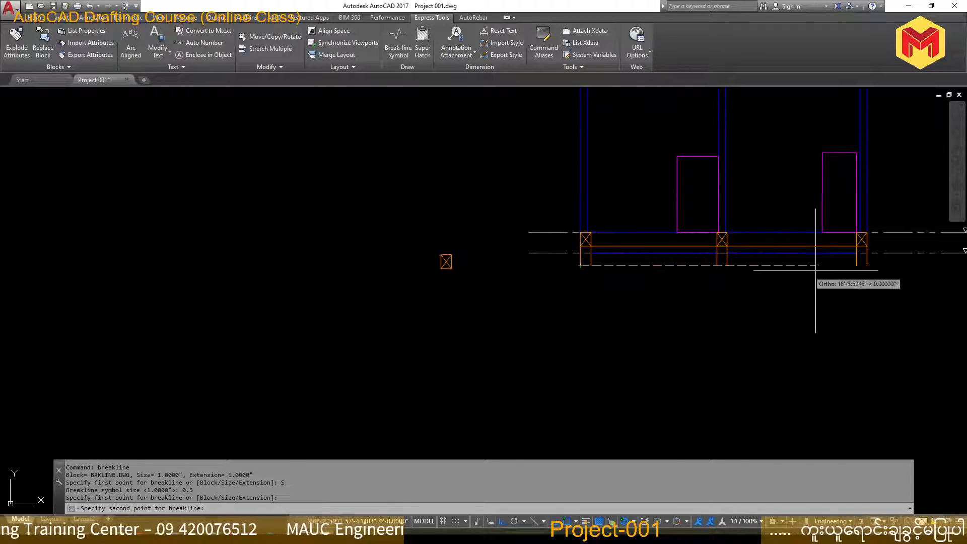
{"action": "left_click", "coordinate": [866, 264]}
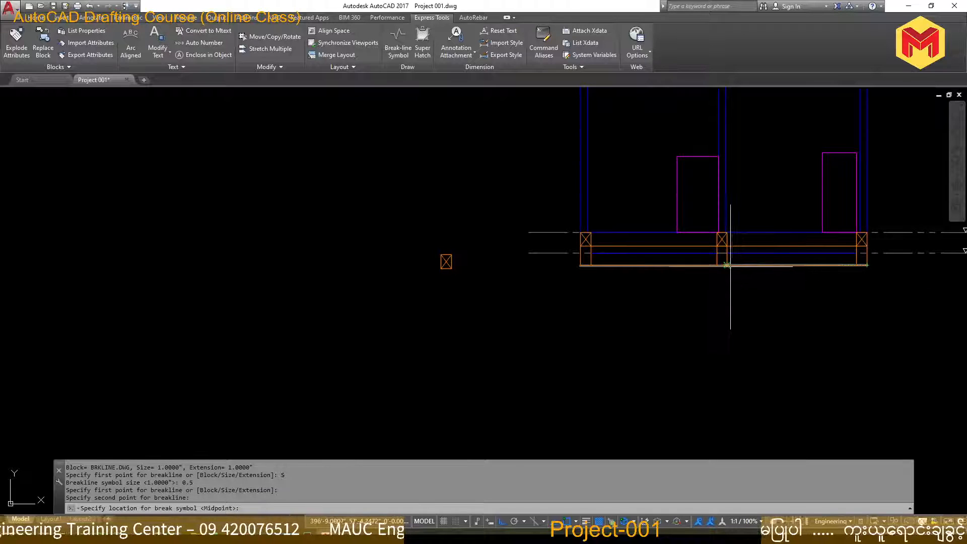
{"action": "scroll", "coordinate": [726, 265], "scroll_direction": "up", "scroll_amount": 6}
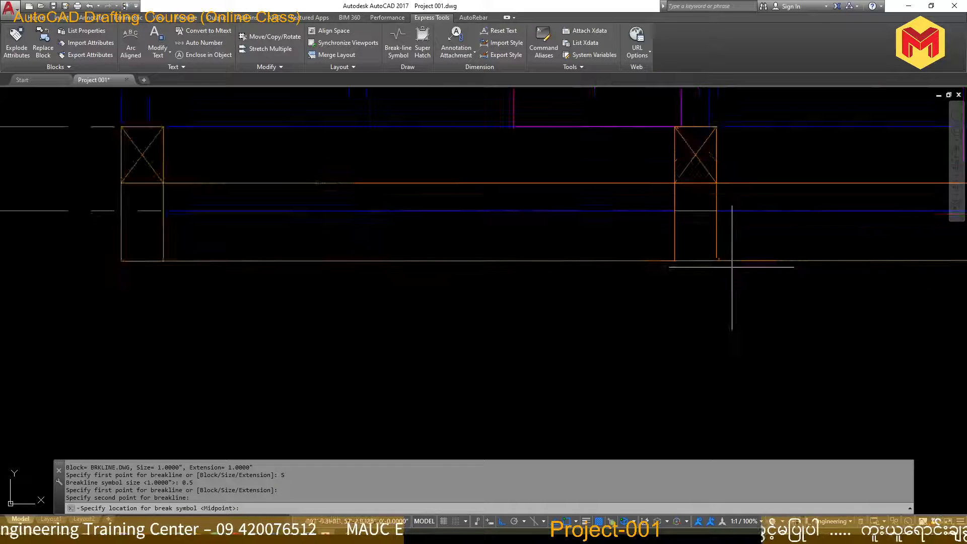
{"action": "left_click", "coordinate": [702, 261]}
{"action": "scroll", "coordinate": [734, 352], "scroll_direction": "down", "scroll_amount": 6}
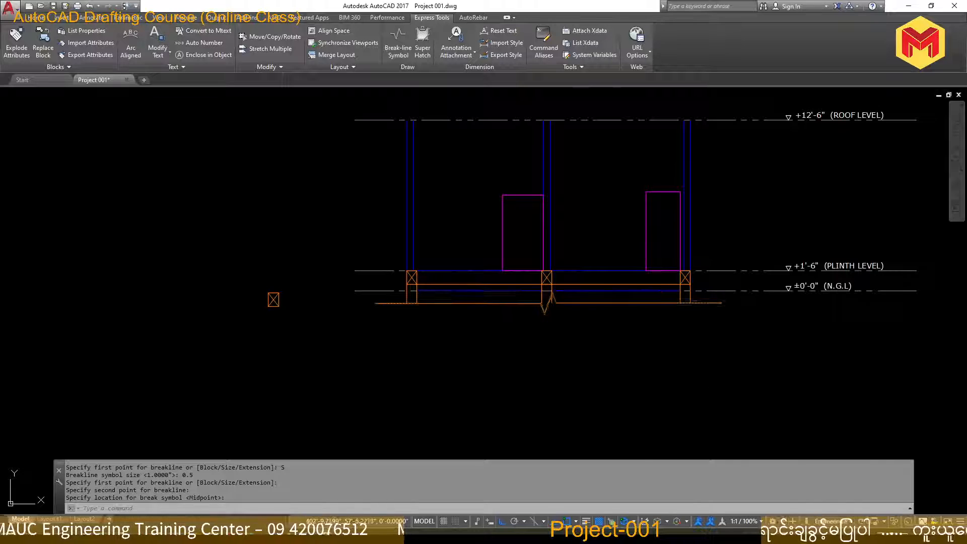
- Move the breakline under the section to layer 0
{"action": "left_click", "coordinate": [547, 304]}
{"action": "left_click", "coordinate": [37, 18]}
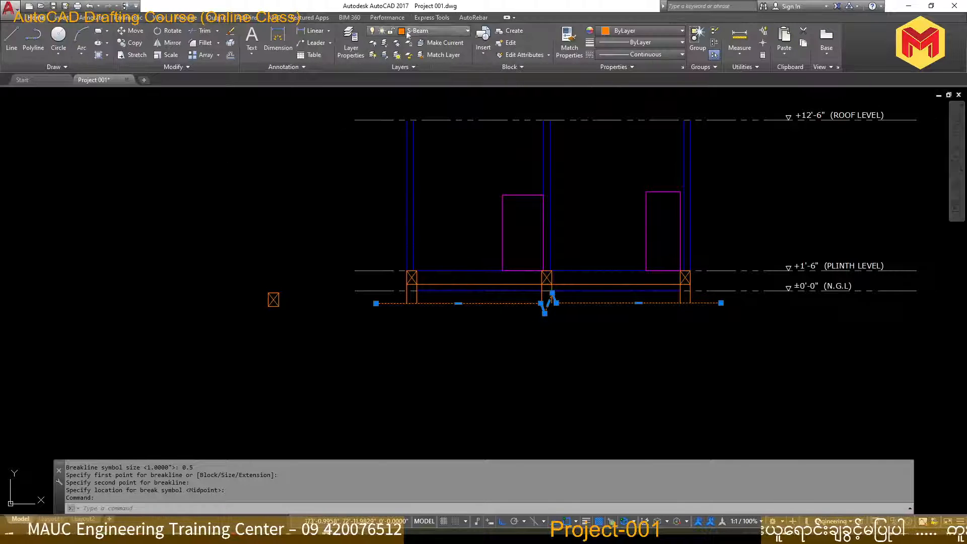
{"action": "left_click", "coordinate": [430, 30]}
{"action": "left_click", "coordinate": [424, 45]}
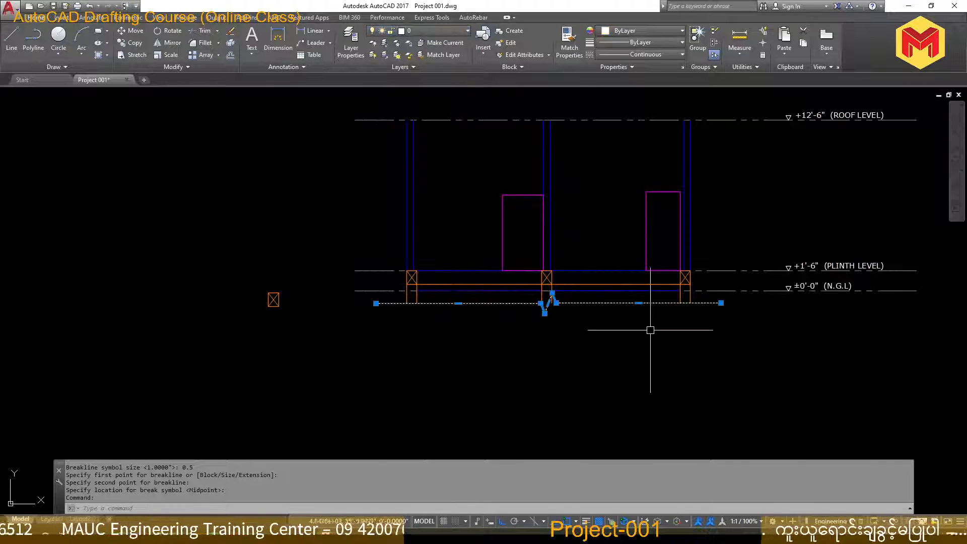
{"action": "key", "text": "Escape"}
{"action": "key", "text": "Escape"}
- Trim the middle column stub's line where it crosses the break symbol
{"action": "scroll", "coordinate": [650, 321], "scroll_direction": "up", "scroll_amount": 2}
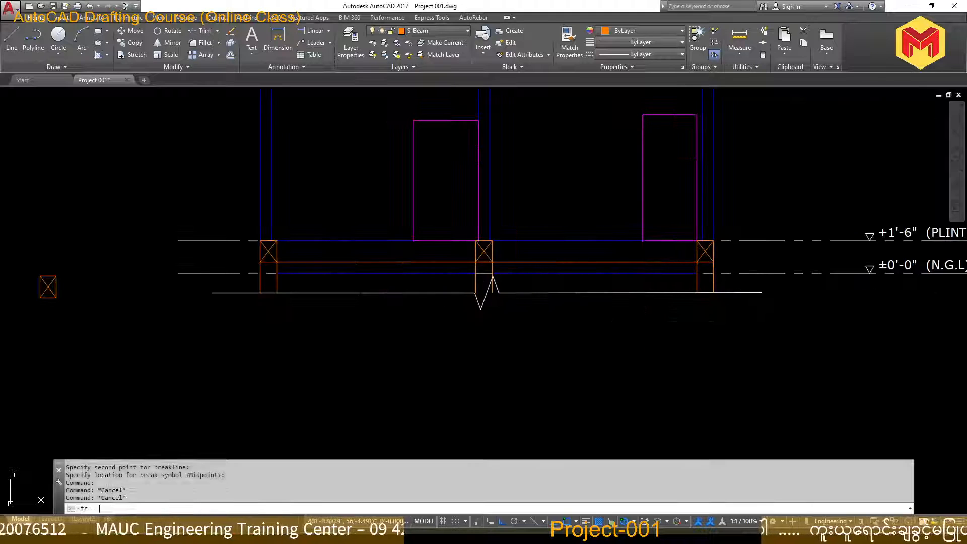
{"action": "key", "text": "Return"}
{"action": "scroll", "coordinate": [491, 299], "scroll_direction": "up", "scroll_amount": 6}
{"action": "key", "text": "Return"}
{"action": "scroll", "coordinate": [683, 317], "scroll_direction": "down", "scroll_amount": 8}
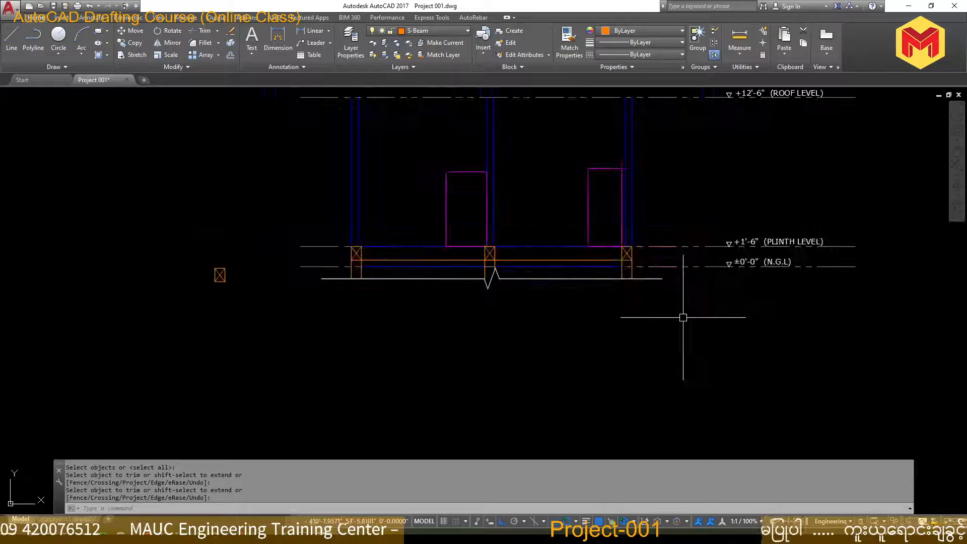
{"action": "middle_click_drag", "start_coordinate": [243, 279], "coordinate": [404, 285]}
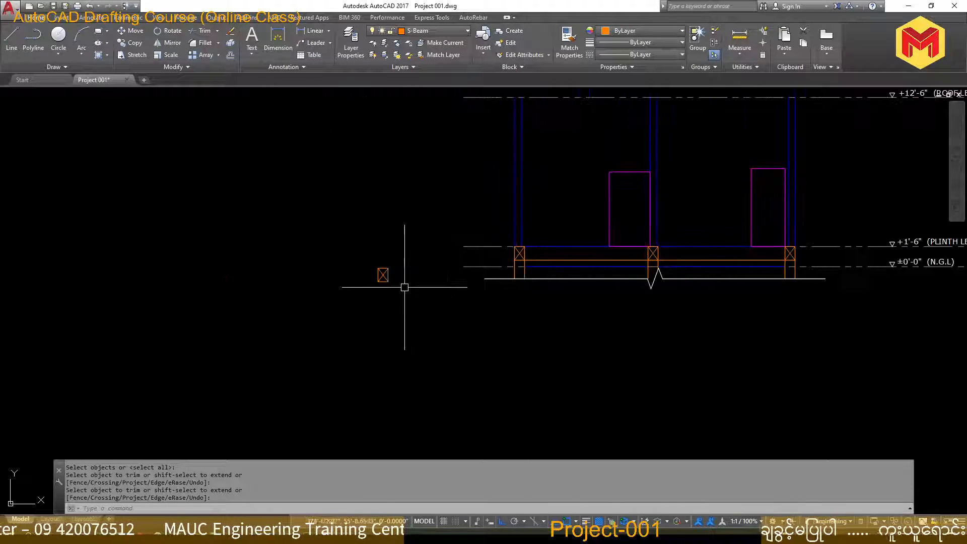
{"action": "scroll", "coordinate": [404, 287], "scroll_direction": "up", "scroll_amount": 2}
{"action": "key", "text": "Return"}
{"action": "type", "text": "l"}
{"action": "key", "text": "Return"}
{"action": "left_click", "coordinate": [361, 278]}
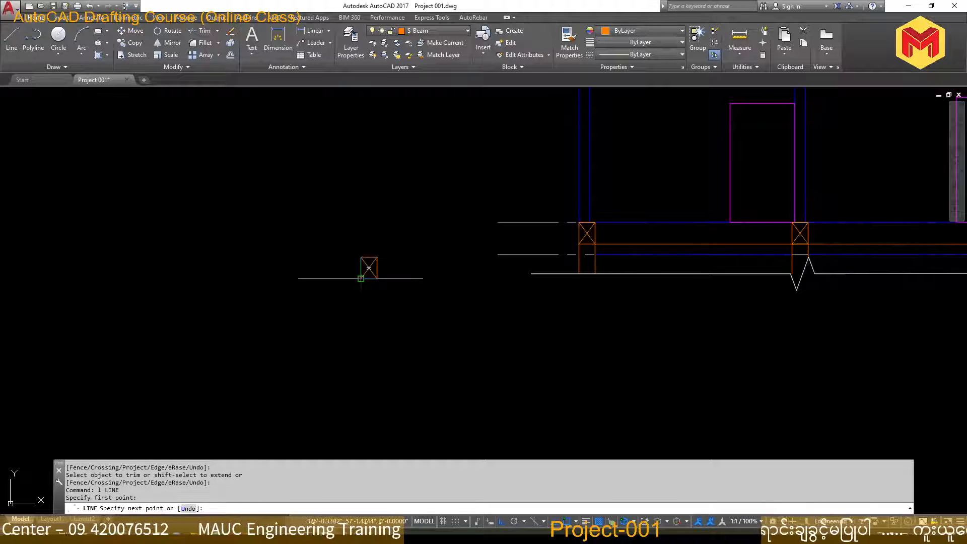
{"action": "key", "text": "Escape"}
{"action": "key", "text": "Escape"}
- Draw a vertical line 36" long downward from the upper-left corner of the loose crossed box
{"action": "type", "text": "l"}
{"action": "key", "text": "Return"}
{"action": "left_click", "coordinate": [360, 267]}
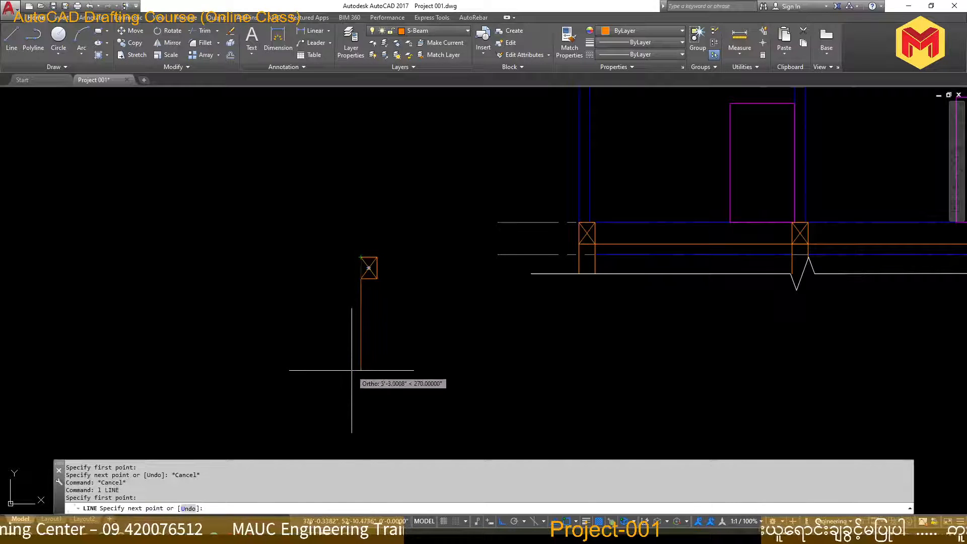
{"action": "type", "text": "36"}
{"action": "key", "text": "Return"}
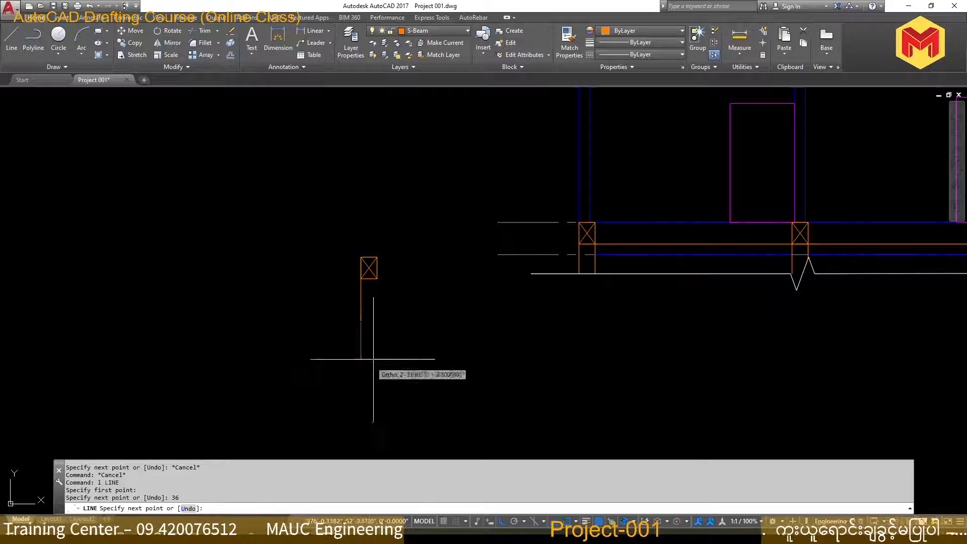
{"action": "key", "text": "Return"}
- Copy the vertical line from the crossed box's upper-left corner to its upper-right corner
{"action": "left_click", "coordinate": [378, 316]}
{"action": "left_click", "coordinate": [320, 326]}
{"action": "scroll", "coordinate": [386, 319], "scroll_direction": "up", "scroll_amount": 2}
{"action": "type", "text": "co"}
{"action": "key", "text": "Return"}
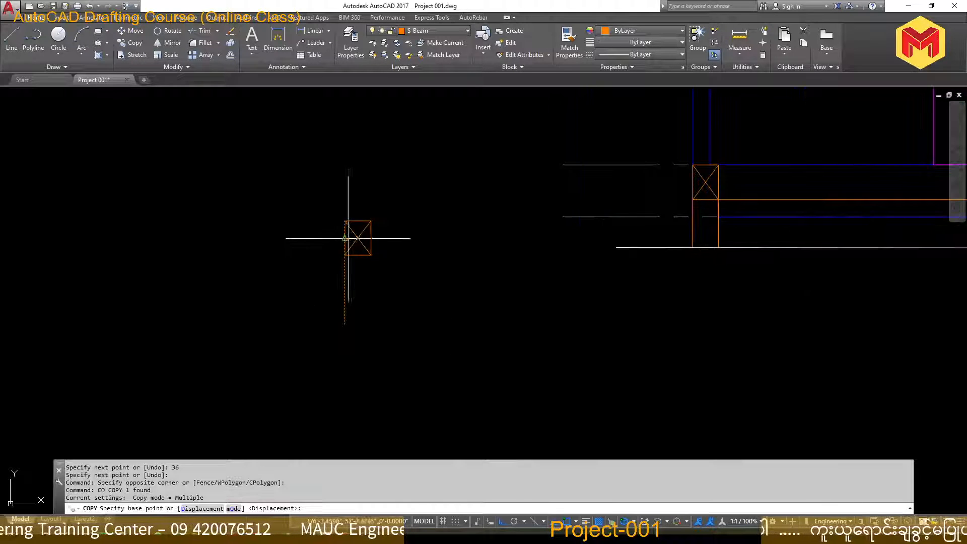
{"action": "left_click", "coordinate": [346, 221]}
{"action": "left_click", "coordinate": [371, 221]}
{"action": "key", "text": "Return"}
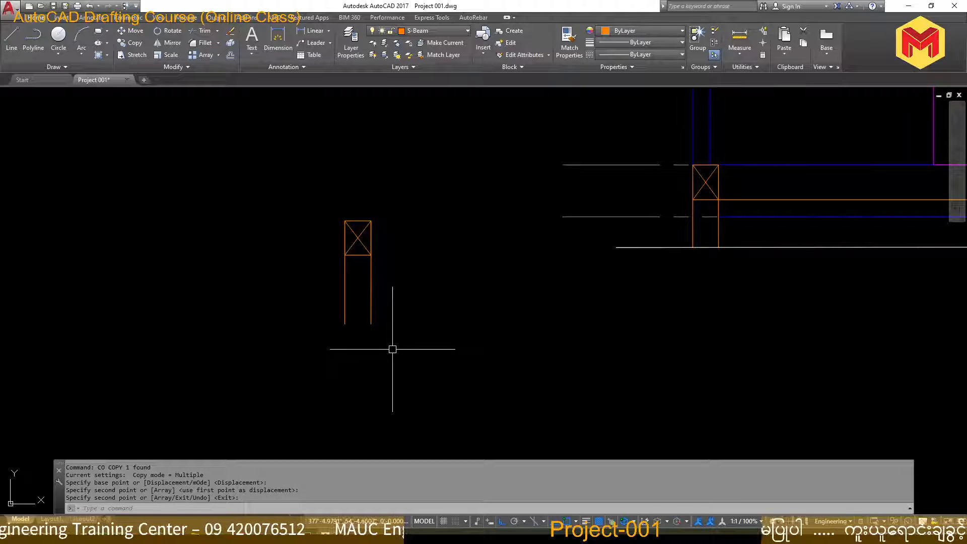
{"action": "type", "text": "l"}
{"action": "key", "text": "Return"}
{"action": "left_click", "coordinate": [371, 324]}
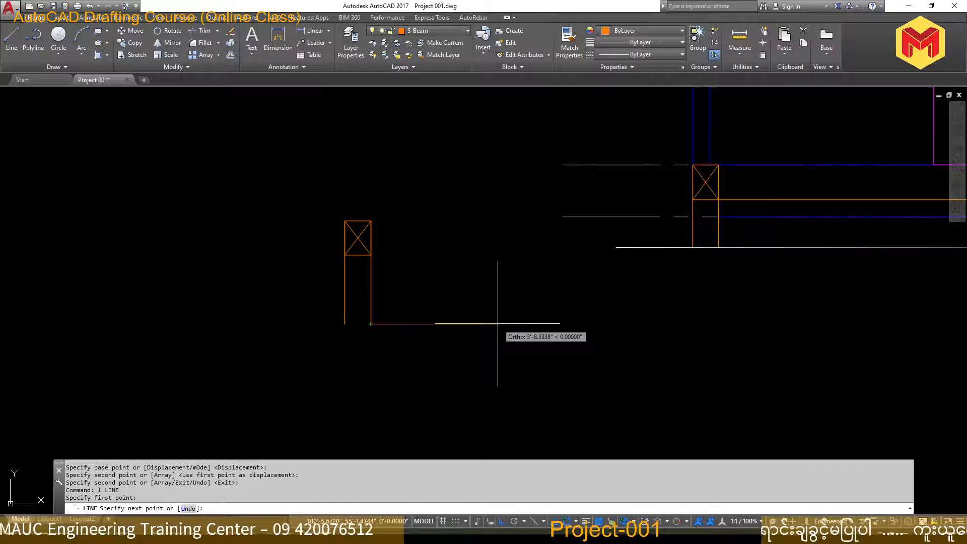
{"action": "key", "text": "Escape"}
{"action": "key", "text": "Escape"}
{"action": "middle_click_drag", "start_coordinate": [509, 347], "coordinate": [478, 334]}
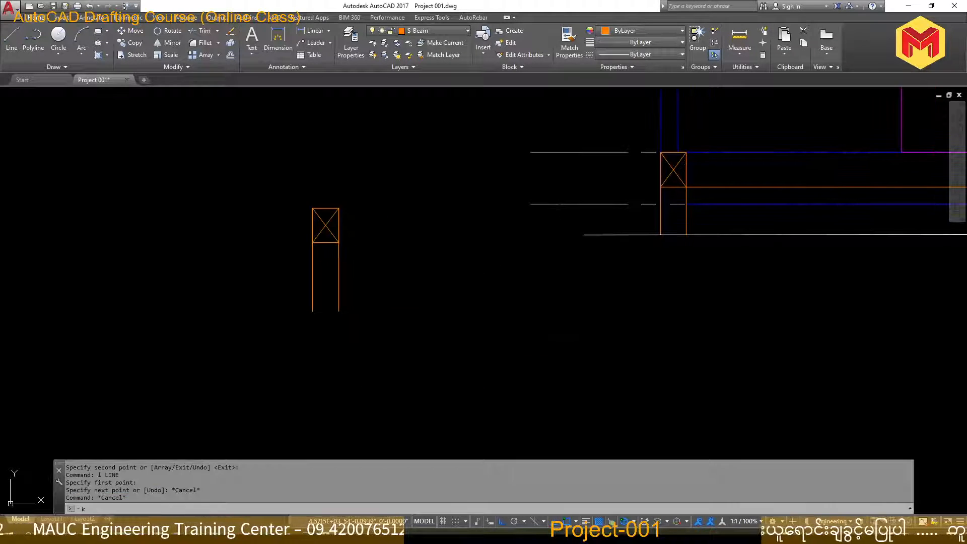
{"action": "key", "text": "Return"}
{"action": "key", "text": "Escape"}
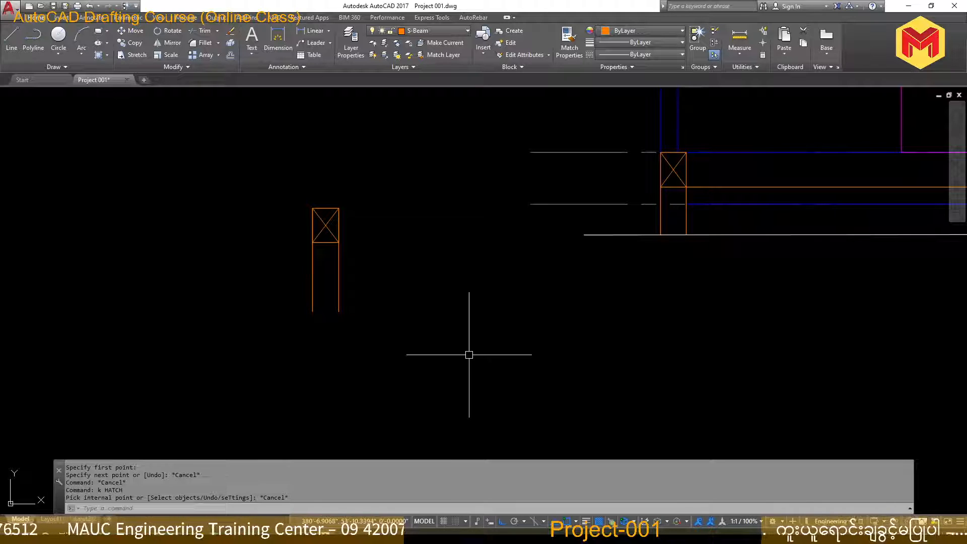
{"action": "key", "text": "Escape"}
{"action": "key", "text": "Escape"}
- Draw a horizontal line 2'6" long in the empty area below and to the right of the column stub
{"action": "type", "text": "l"}
{"action": "key", "text": "Return"}
{"action": "left_click", "coordinate": [458, 376]}
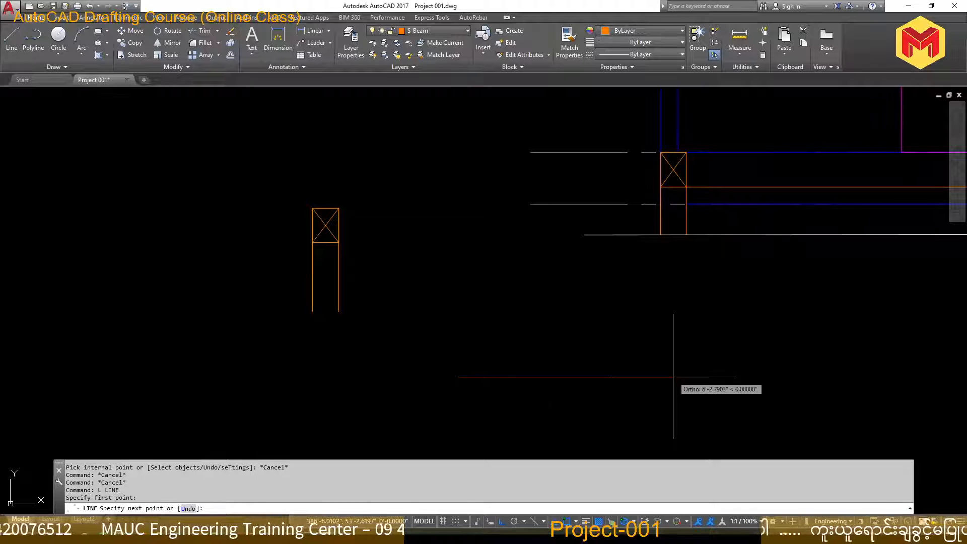
{"action": "type", "text": "2'6"}
{"action": "key", "text": "Return"}
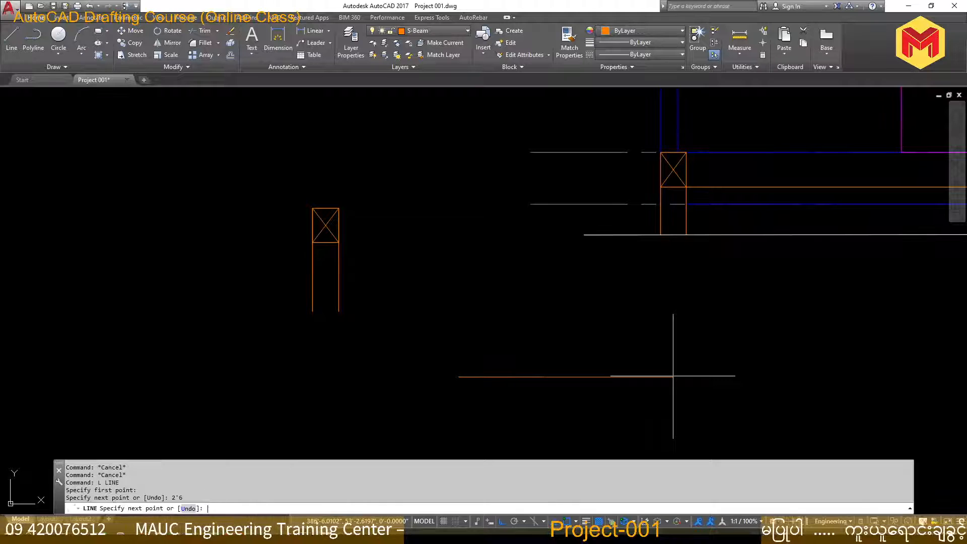
{"action": "key", "text": "Return"}
{"action": "left_click", "coordinate": [513, 395]}
{"action": "left_click", "coordinate": [464, 316]}
{"action": "type", "text": "o"}
{"action": "key", "text": "Return"}
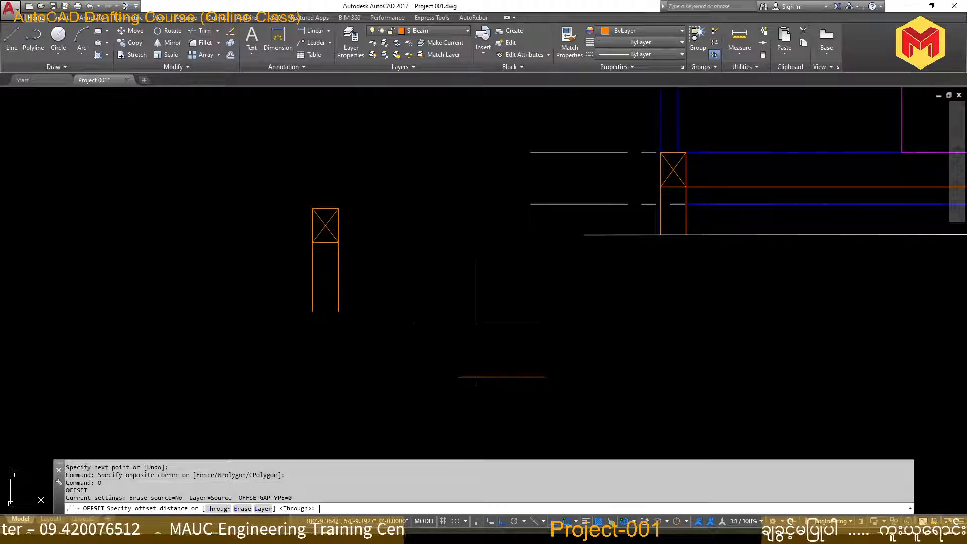
{"action": "type", "text": "9"}
{"action": "key", "text": "Return"}
{"action": "key", "text": "Escape"}
{"action": "key", "text": "Escape"}
- Try offsetting the 2'6" horizontal line upward by 63" and erase the resulting copy
{"action": "type", "text": "o"}
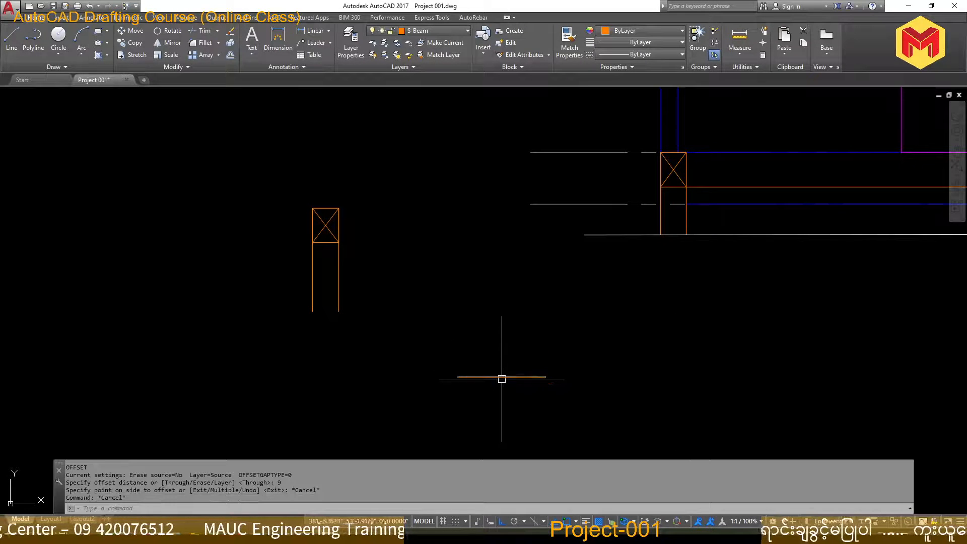
{"action": "key", "text": "Return"}
{"action": "type", "text": "63"}
{"action": "key", "text": "Return"}
{"action": "left_click", "coordinate": [501, 377]}
{"action": "left_click", "coordinate": [501, 325]}
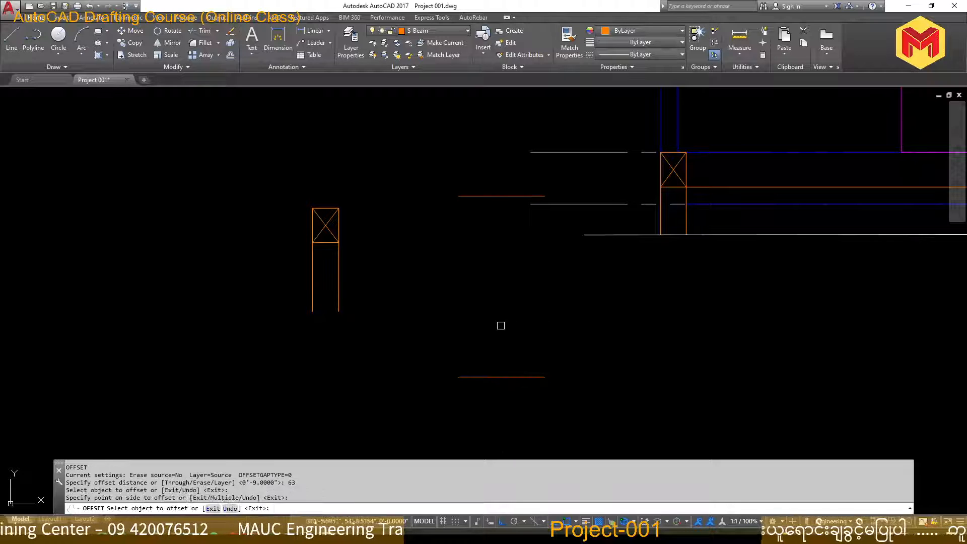
{"action": "key", "text": "Escape"}
{"action": "left_click_drag", "start_coordinate": [496, 283], "coordinate": [443, 162]}
{"action": "key", "text": "Delete"}
- Offset the 2'6" horizontal line upward by 6"
{"action": "type", "text": "o"}
{"action": "key", "text": "Return"}
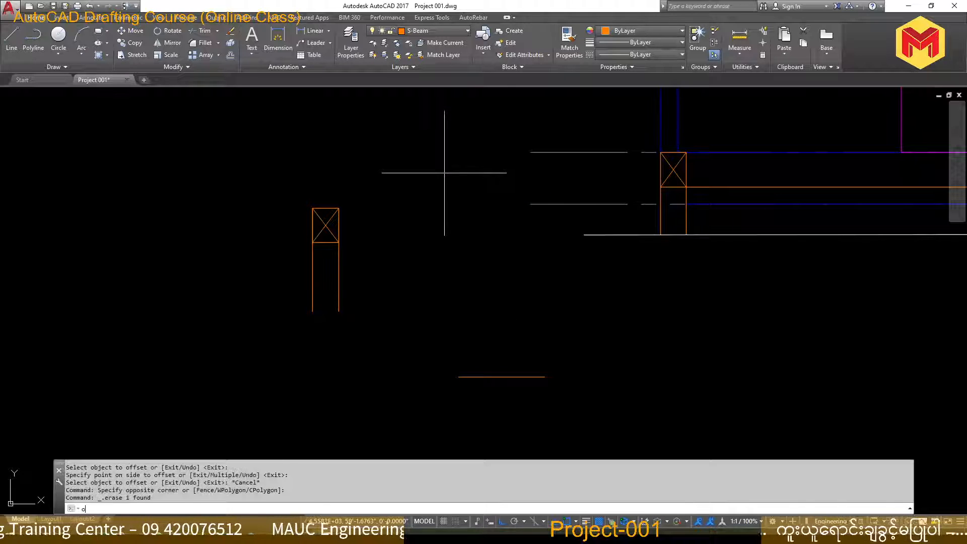
{"action": "type", "text": "6"}
{"action": "key", "text": "Return"}
{"action": "left_click", "coordinate": [490, 376]}
{"action": "left_click", "coordinate": [488, 355]}
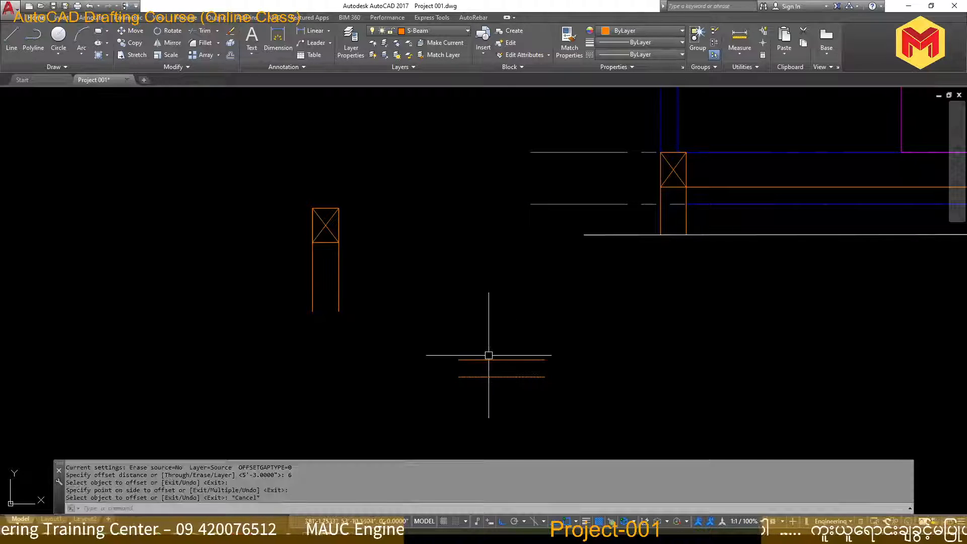
{"action": "key", "text": "Escape"}
{"action": "key", "text": "Escape"}
- Offset the upper of the two horizontal lines upward by 3"
{"action": "type", "text": "o"}
{"action": "key", "text": "Return"}
{"action": "left_click", "coordinate": [488, 356]}
{"action": "left_click", "coordinate": [489, 345]}
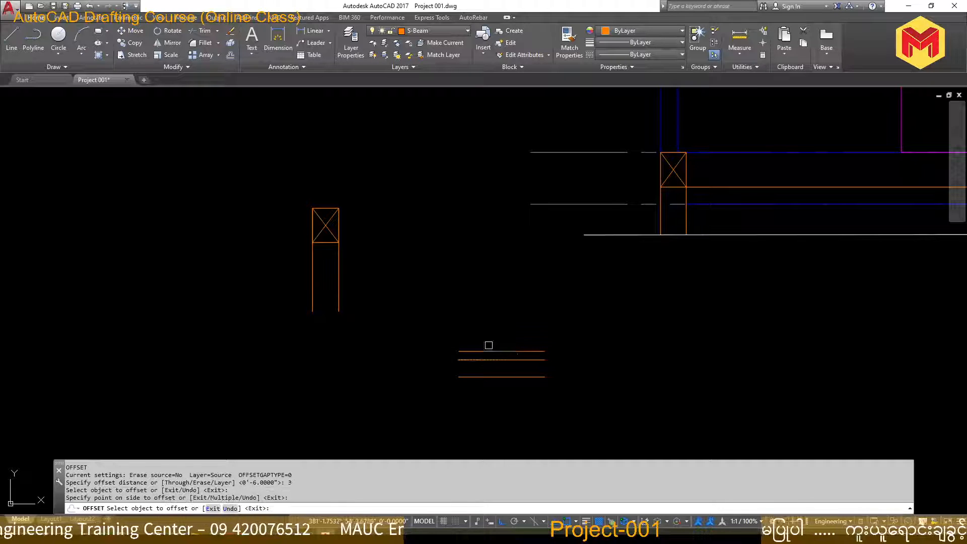
{"action": "scroll", "coordinate": [512, 358], "scroll_direction": "up", "scroll_amount": 4}
{"action": "key", "text": "Escape"}
{"action": "key", "text": "Escape"}
- Close both ends of the three stacked horizontal lines with vertical lines from the top line to the bottom line
{"action": "left_click_drag", "start_coordinate": [542, 409], "coordinate": [510, 314]}
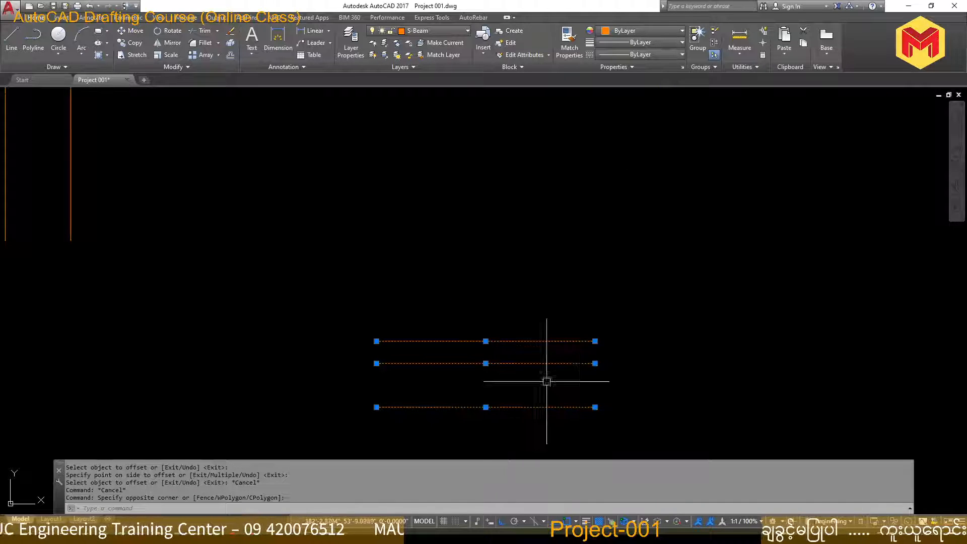
{"action": "middle_click_drag", "start_coordinate": [563, 359], "coordinate": [546, 343]}
{"action": "type", "text": "l"}
{"action": "key", "text": "Return"}
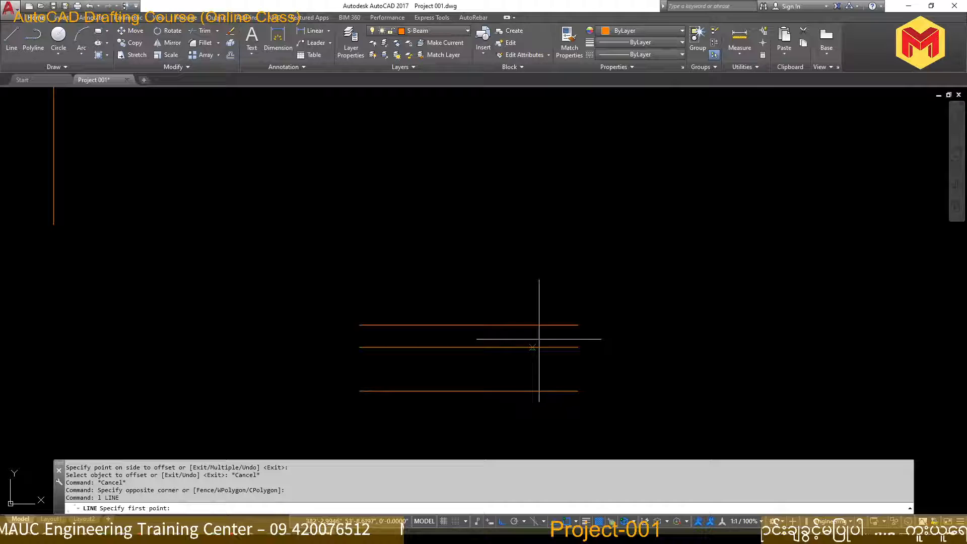
{"action": "left_click", "coordinate": [577, 325]}
{"action": "left_click", "coordinate": [577, 390]}
{"action": "key", "text": "Return"}
{"action": "key", "text": "Return"}
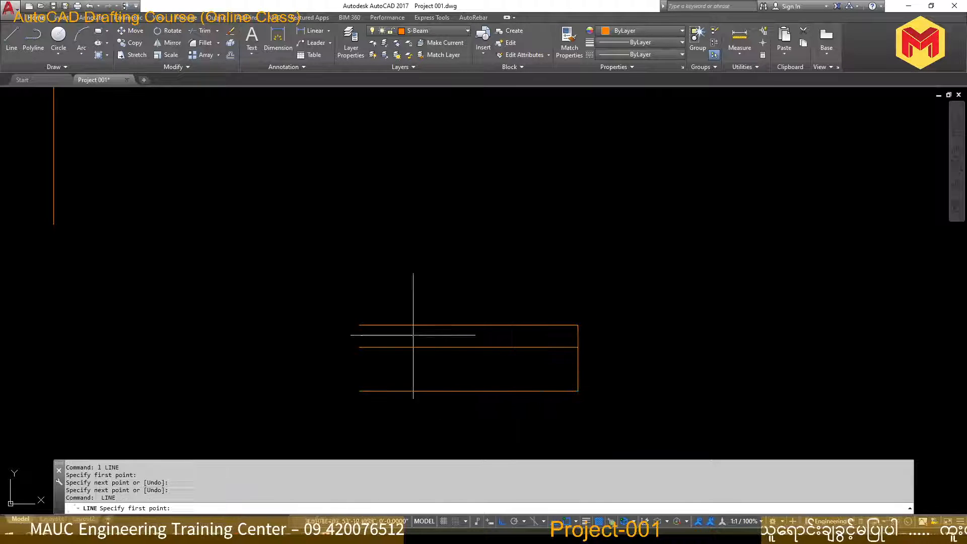
{"action": "left_click", "coordinate": [359, 324]}
{"action": "left_click", "coordinate": [359, 390]}
{"action": "key", "text": "Return"}
- Erase the middle horizontal line of the footing and offset the bottom edge upward by 3"
{"action": "left_click", "coordinate": [402, 347]}
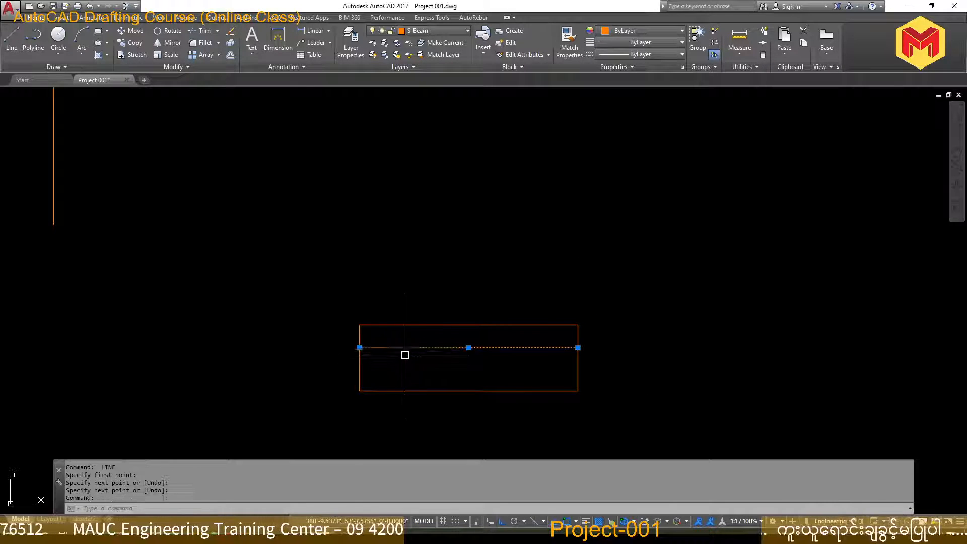
{"action": "key", "text": "Delete"}
{"action": "type", "text": "o"}
{"action": "key", "text": "Return"}
{"action": "type", "text": "1"}
{"action": "key", "text": "Return"}
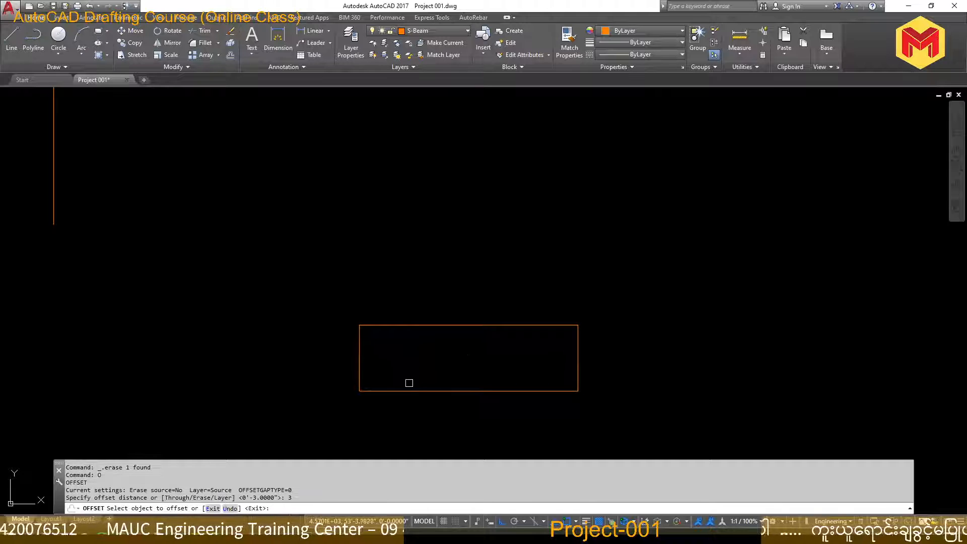
{"action": "left_click", "coordinate": [409, 386]}
{"action": "left_click", "coordinate": [410, 348]}
{"action": "left_click", "coordinate": [408, 391]}
{"action": "left_click", "coordinate": [411, 353]}
{"action": "key", "text": "Escape"}
- Move the footing by its top-edge midpoint to the point midway between the lower ends of the two column stub lines
{"action": "left_click", "coordinate": [625, 283]}
{"action": "left_click", "coordinate": [362, 388]}
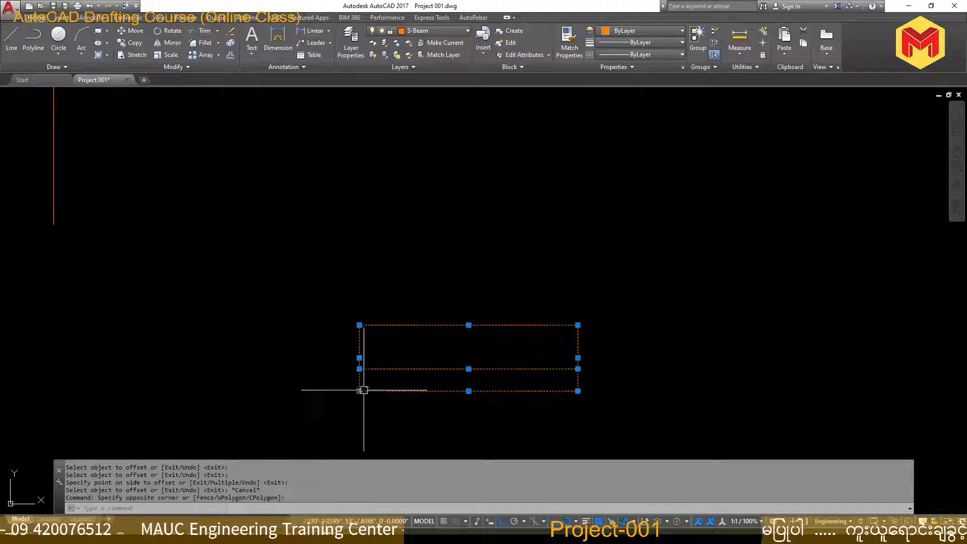
{"action": "middle_click_drag", "start_coordinate": [379, 391], "coordinate": [476, 358]}
{"action": "type", "text": "m"}
{"action": "key", "text": "Return"}
{"action": "left_click", "coordinate": [568, 292]}
{"action": "scroll", "coordinate": [595, 315], "scroll_direction": "down", "scroll_amount": 4}
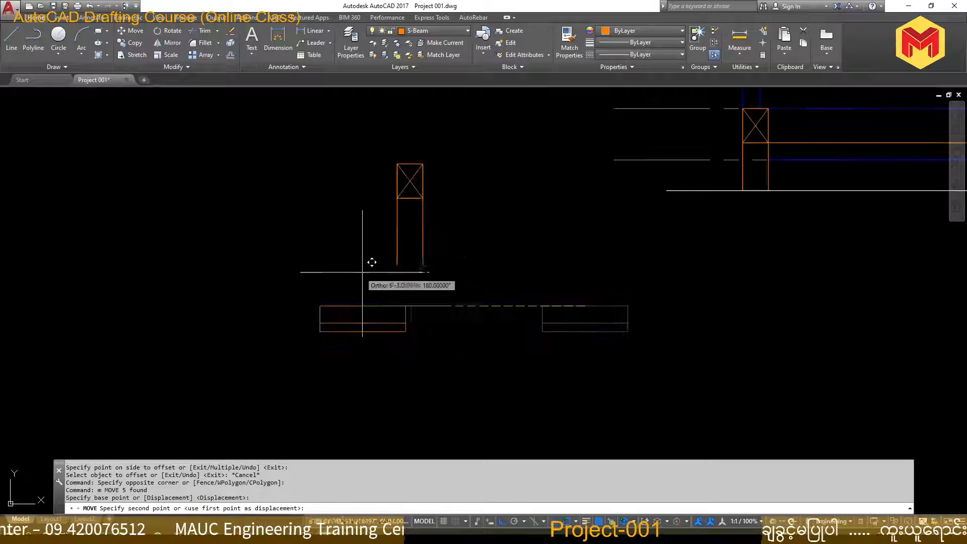
{"action": "scroll", "coordinate": [371, 275], "scroll_direction": "up", "scroll_amount": 4}
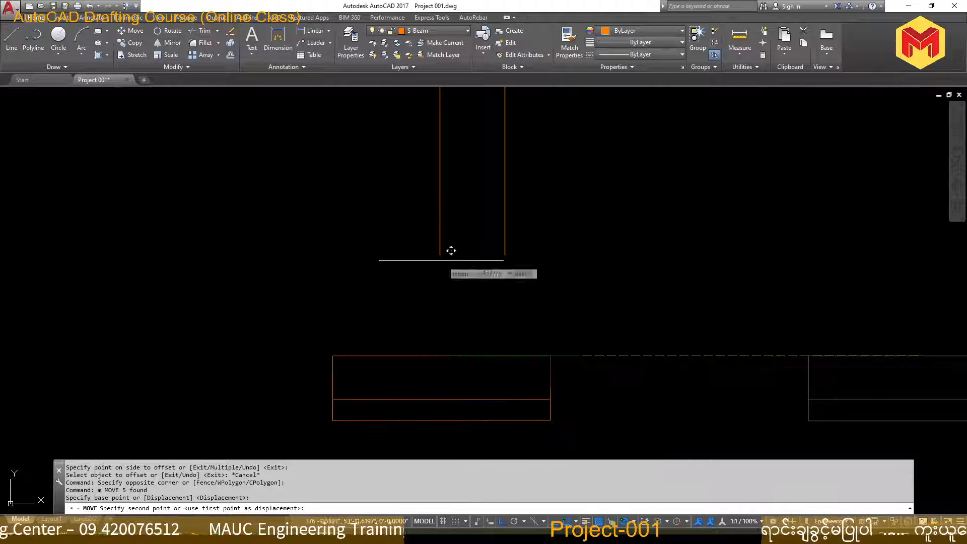
{"action": "right_click", "coordinate": [472, 265], "text": "shift"}
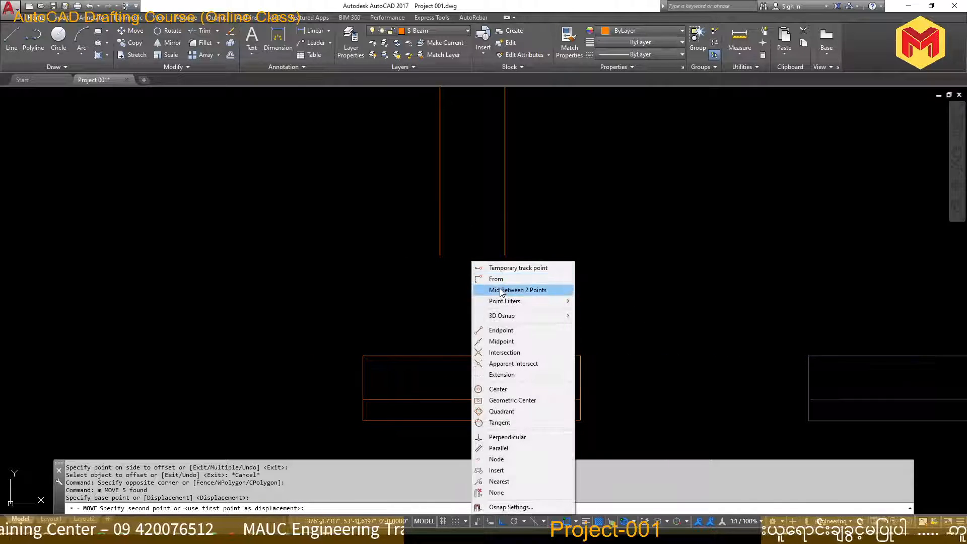
{"action": "left_click", "coordinate": [504, 290]}
{"action": "left_click", "coordinate": [450, 254]}
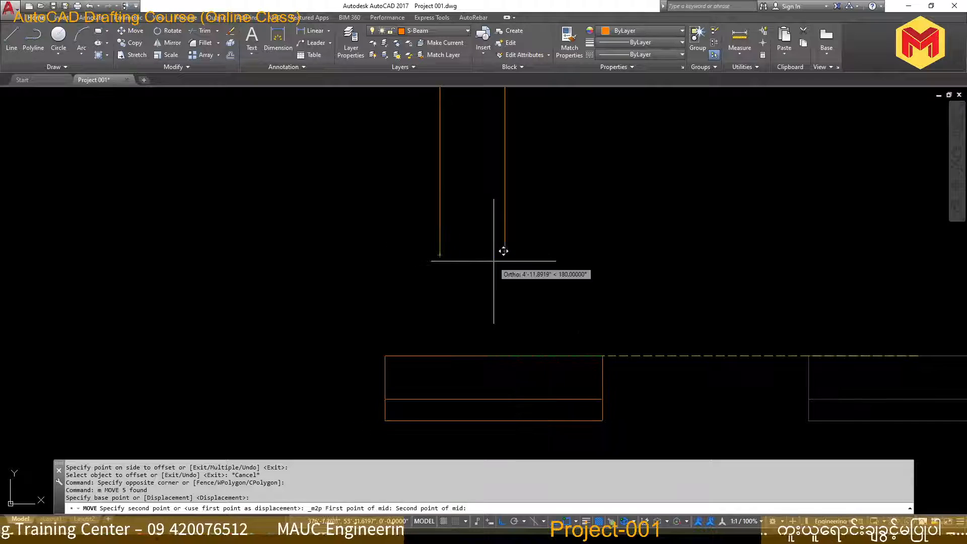
{"action": "left_click", "coordinate": [514, 244]}
{"action": "scroll", "coordinate": [736, 324], "scroll_direction": "down", "scroll_amount": 4}
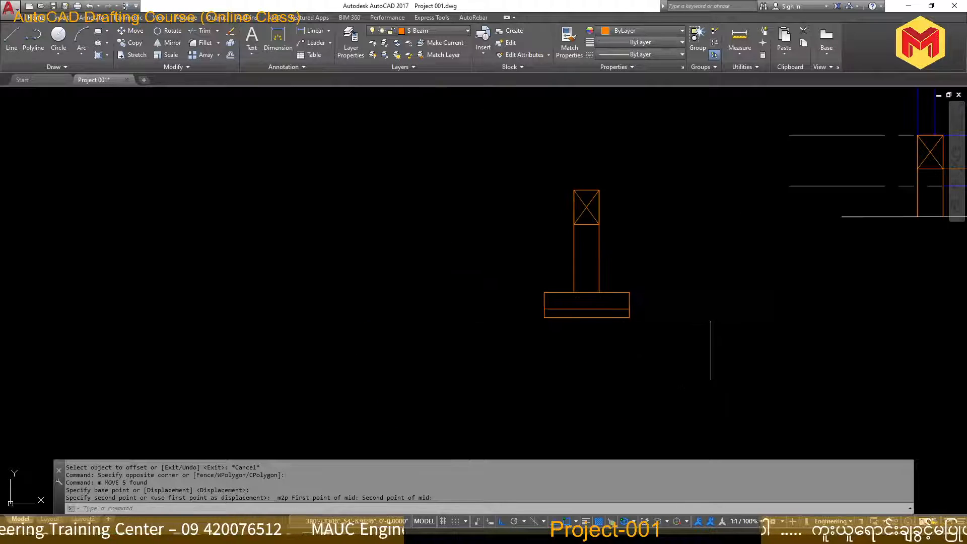
- Trim the footing's top edge between the two column lines
{"action": "scroll", "coordinate": [621, 302], "scroll_direction": "up", "scroll_amount": 4}
{"action": "type", "text": "tr"}
{"action": "key", "text": "space"}
{"action": "key", "text": "space"}
{"action": "left_click", "coordinate": [479, 342]}
{"action": "left_click", "coordinate": [466, 289]}
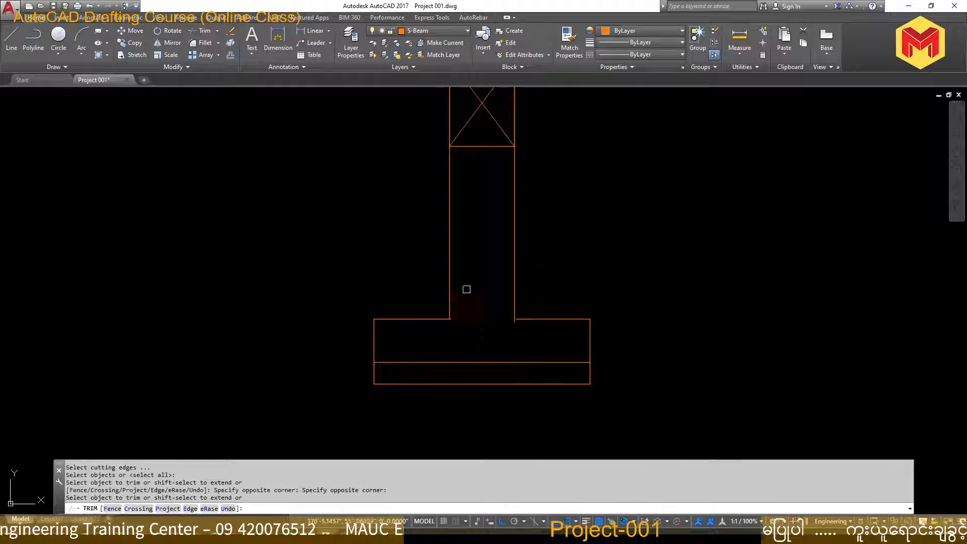
{"action": "key", "text": "space"}
- Erase the entire separate column footing detail beside the building section
{"action": "scroll", "coordinate": [466, 327], "scroll_direction": "down", "scroll_amount": 7}
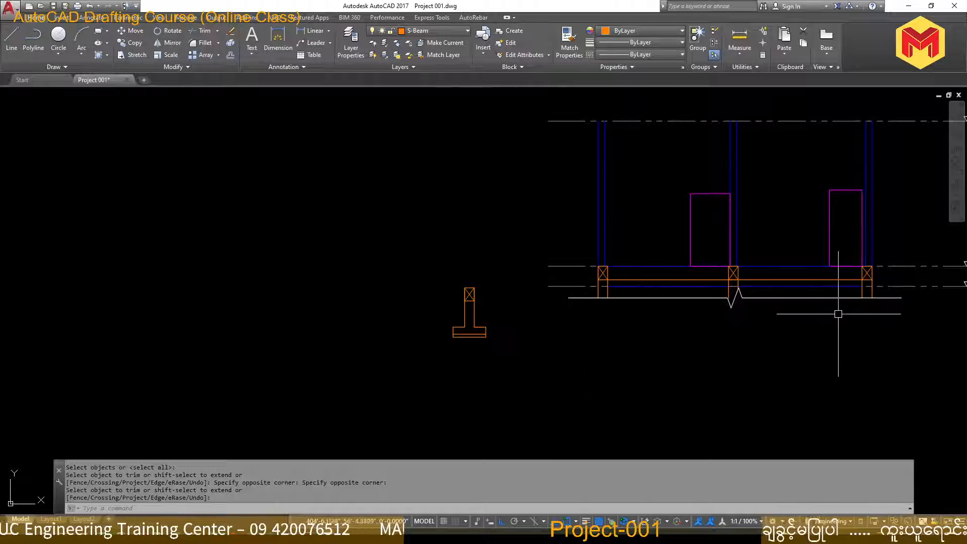
{"action": "left_click", "coordinate": [509, 360]}
{"action": "left_click", "coordinate": [374, 238]}
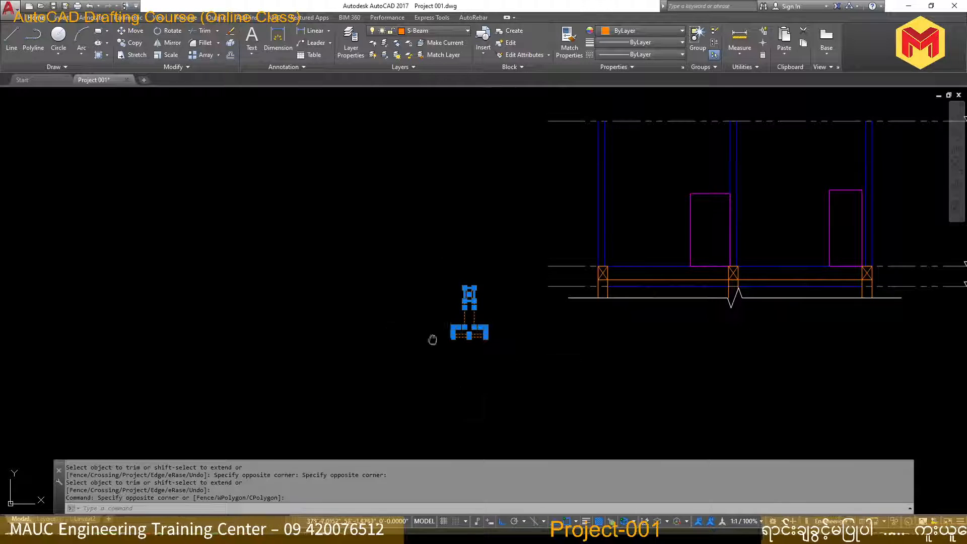
{"action": "middle_click_drag", "start_coordinate": [432, 340], "coordinate": [306, 422]}
{"action": "key", "text": "Delete"}
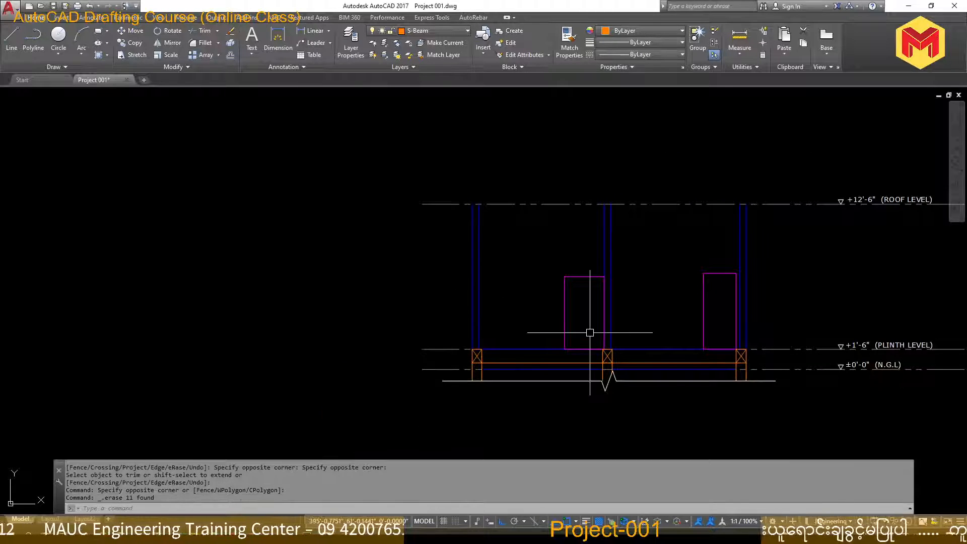
- Switch to Archi Layout Plan_20180608.pdf, examine the roof-level beams in Section 1-1, and return to the AutoCAD drawing
{"action": "scroll", "coordinate": [579, 342], "scroll_direction": "up", "scroll_amount": 6}
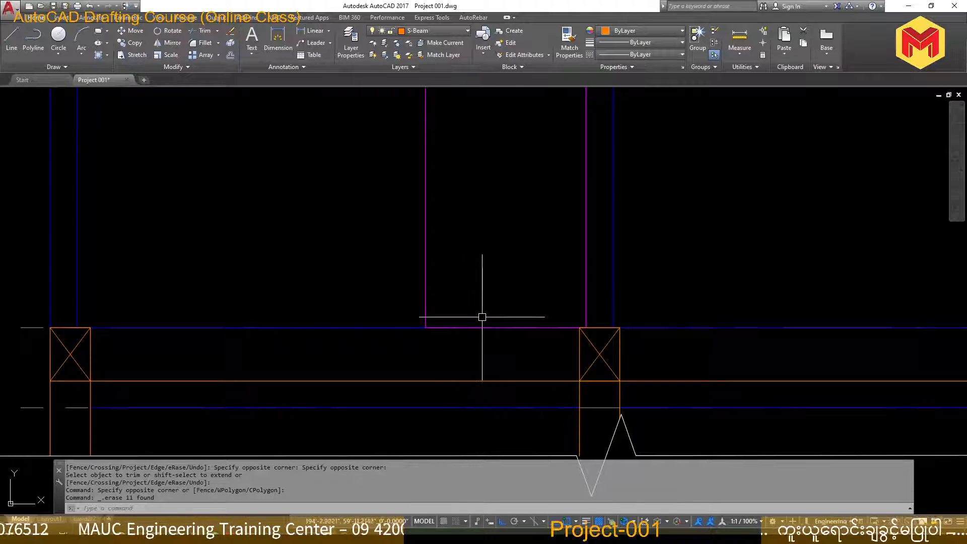
{"action": "scroll", "coordinate": [482, 316], "scroll_direction": "down", "scroll_amount": 6}
{"action": "scroll", "coordinate": [382, 257], "scroll_direction": "up", "scroll_amount": 3}
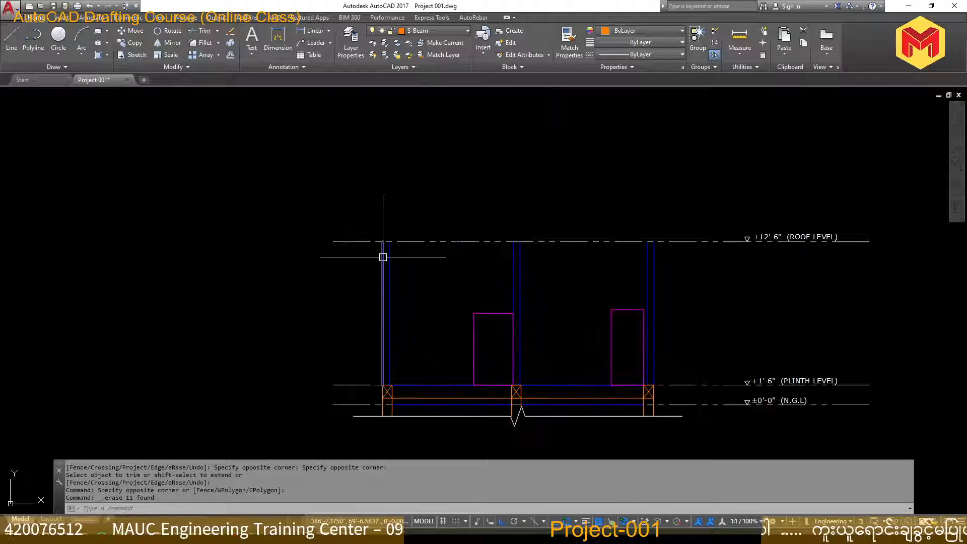
{"action": "scroll", "coordinate": [457, 288], "scroll_direction": "down", "scroll_amount": 5}
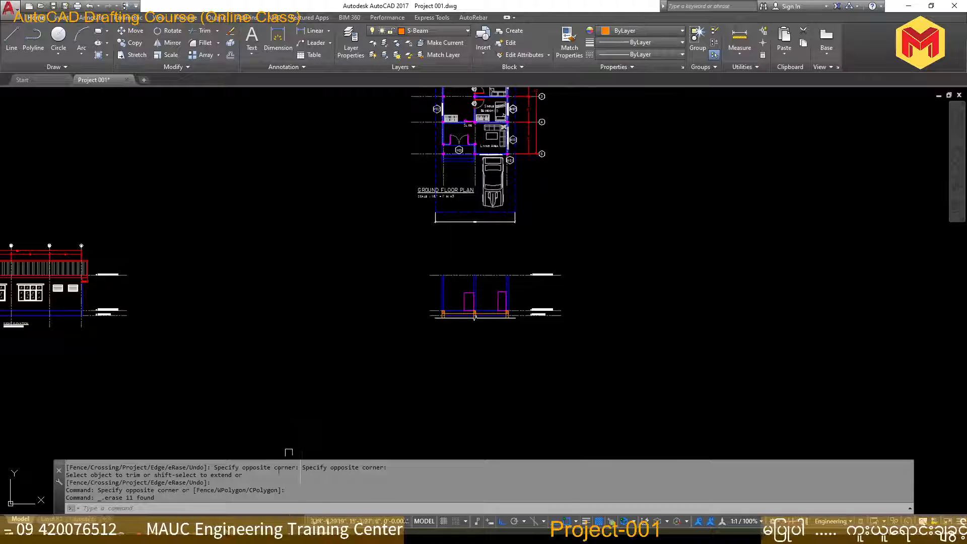
{"action": "key", "text": "alt+Tab"}
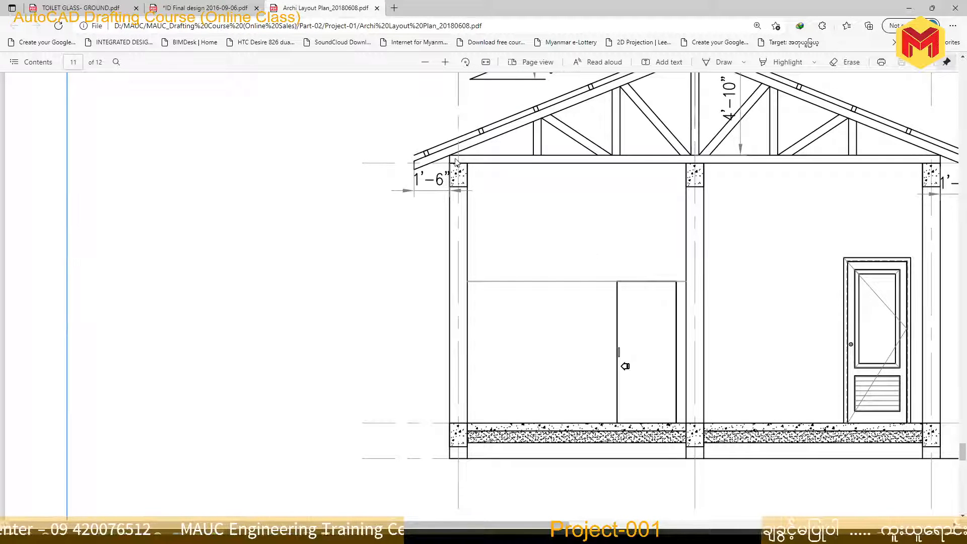
{"action": "scroll", "coordinate": [497, 271], "scroll_direction": "down", "scroll_amount": 2, "text": "ctrl"}
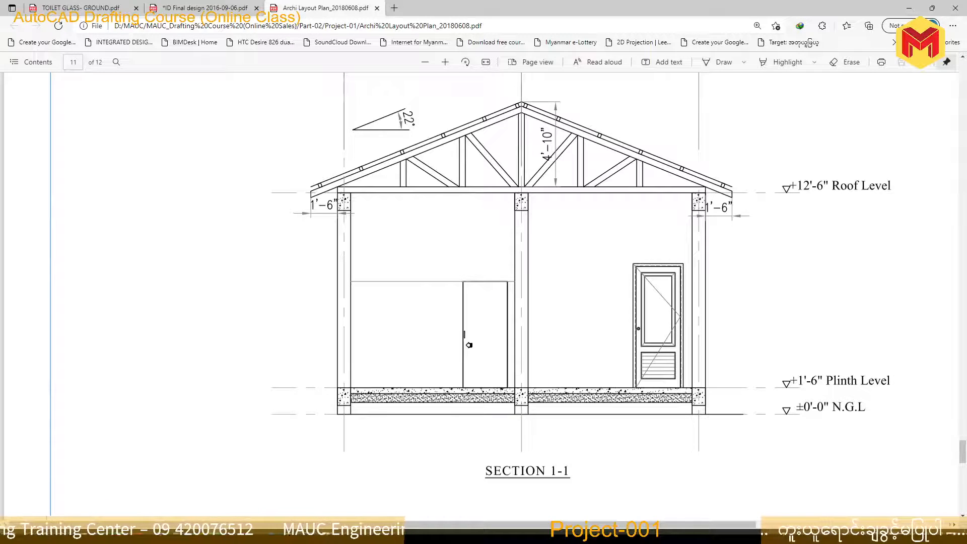
{"action": "key", "text": "alt+Tab"}
- Copy the three crossed beam boxes from the plinth level up to the +12'-6" roof level, aligning their top edges with it
{"action": "scroll", "coordinate": [449, 319], "scroll_direction": "up", "scroll_amount": 6}
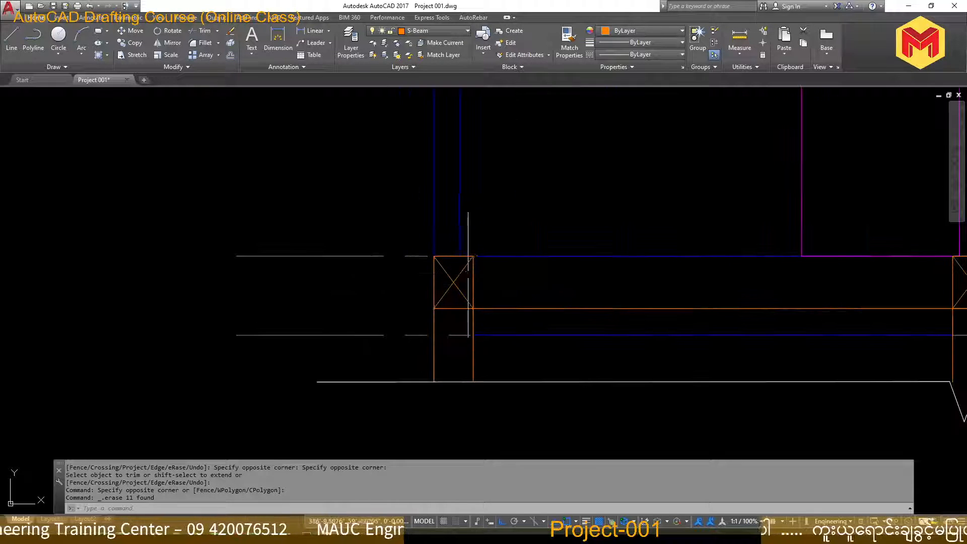
{"action": "left_click", "coordinate": [453, 276]}
{"action": "scroll", "coordinate": [463, 276], "scroll_direction": "down", "scroll_amount": 4}
{"action": "middle_click_drag", "start_coordinate": [464, 276], "coordinate": [498, 302]}
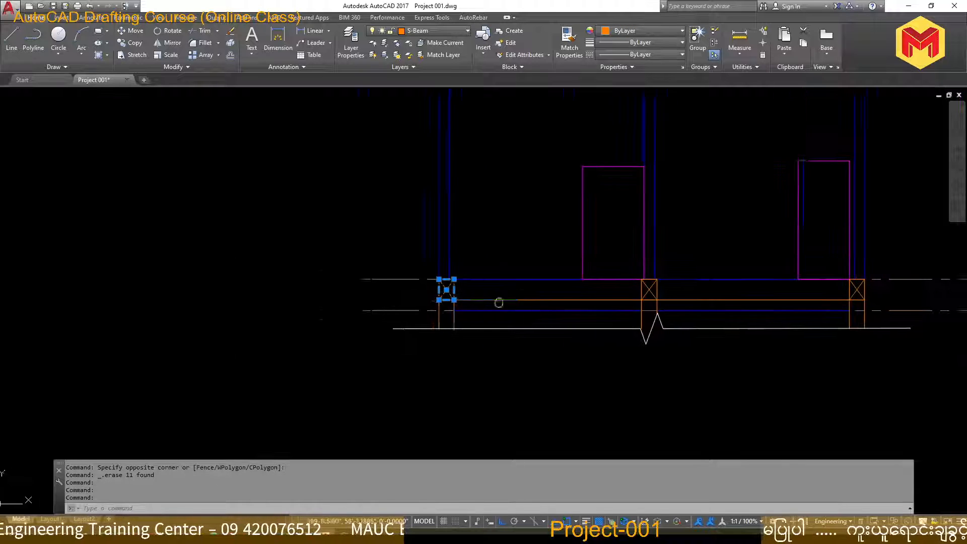
{"action": "scroll", "coordinate": [567, 289], "scroll_direction": "up", "scroll_amount": 6}
{"action": "left_click", "coordinate": [568, 288]}
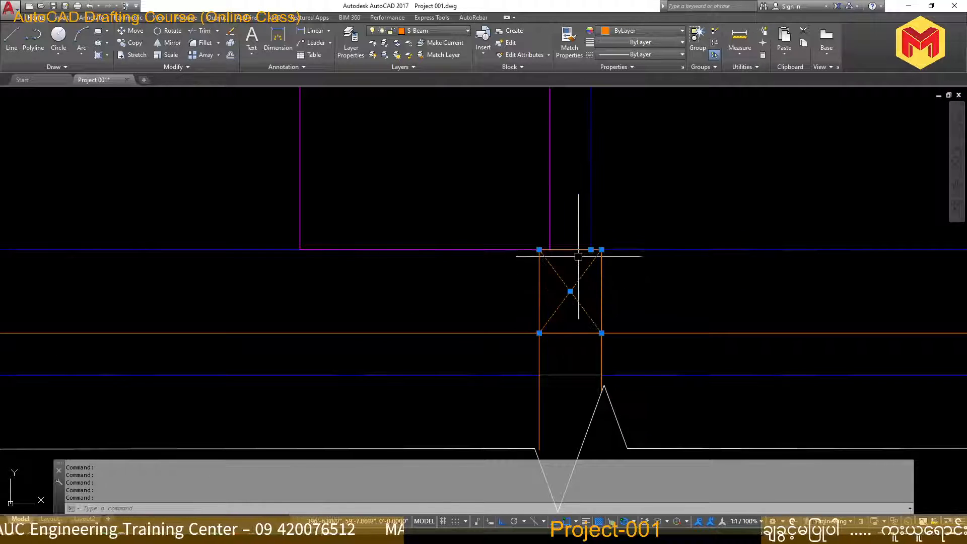
{"action": "left_click", "coordinate": [529, 232]}
{"action": "scroll", "coordinate": [530, 232], "scroll_direction": "down", "scroll_amount": 6}
{"action": "scroll", "coordinate": [764, 246], "scroll_direction": "up", "scroll_amount": 6}
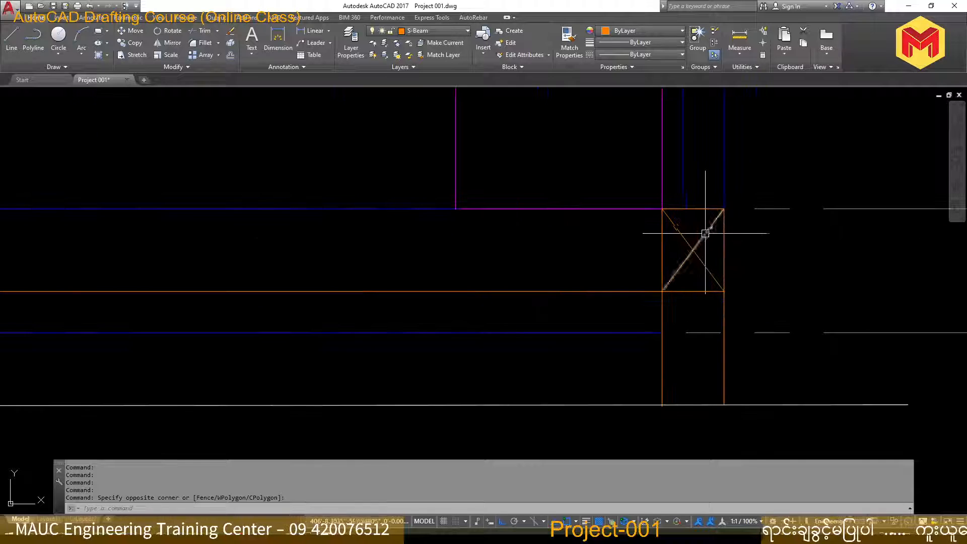
{"action": "left_click", "coordinate": [705, 232]}
{"action": "left_click", "coordinate": [686, 241]}
{"action": "scroll", "coordinate": [615, 270], "scroll_direction": "down", "scroll_amount": 2}
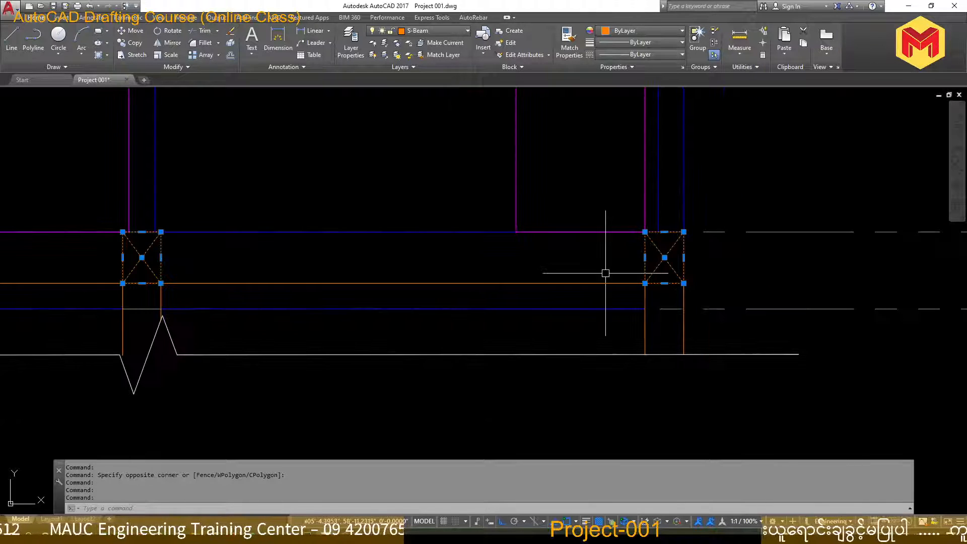
{"action": "type", "text": "co"}
{"action": "key", "text": "Return"}
{"action": "left_click", "coordinate": [683, 232]}
{"action": "scroll", "coordinate": [685, 235], "scroll_direction": "down", "scroll_amount": 5}
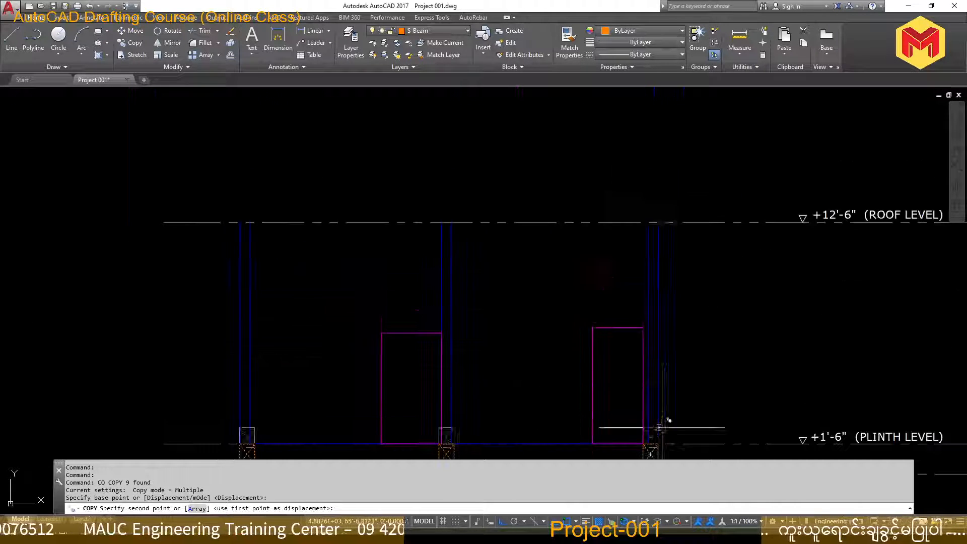
{"action": "left_click", "coordinate": [662, 216]}
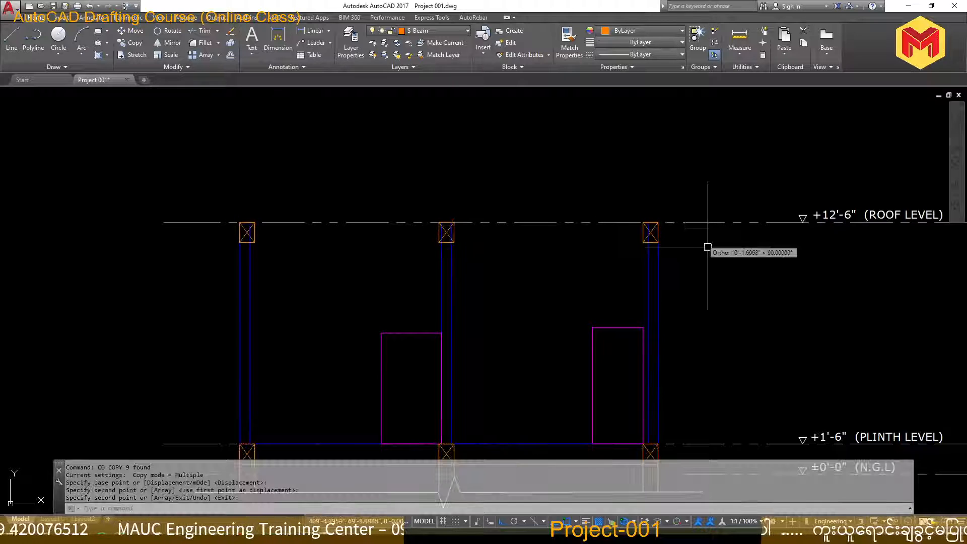
- Trim away the blue wall line inside the left roof-level beam box
{"action": "scroll", "coordinate": [262, 253], "scroll_direction": "up", "scroll_amount": 2}
{"action": "type", "text": "tr"}
{"action": "key", "text": "Return"}
{"action": "key", "text": "Return"}
{"action": "scroll", "coordinate": [234, 222], "scroll_direction": "up", "scroll_amount": 4}
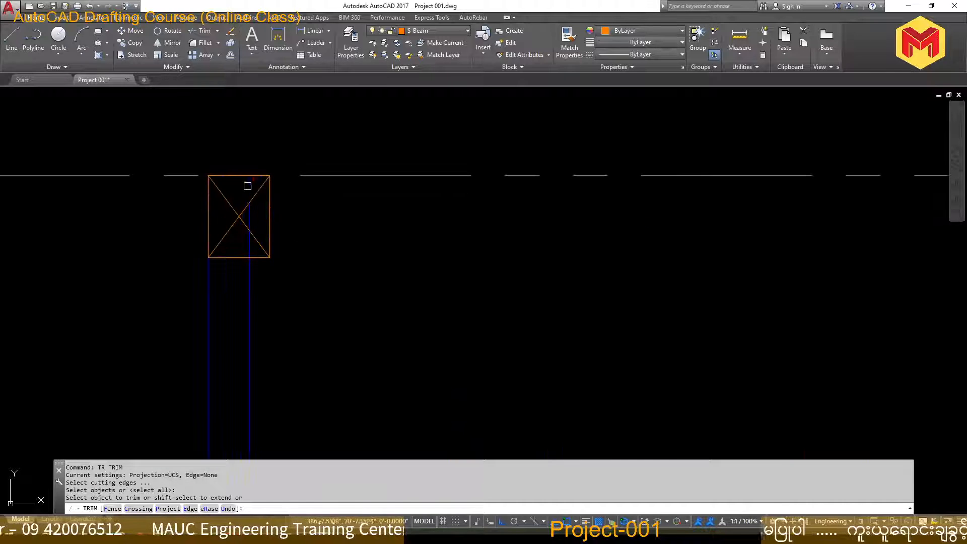
{"action": "left_click", "coordinate": [250, 188]}
{"action": "left_click", "coordinate": [251, 213]}
{"action": "scroll", "coordinate": [243, 255], "scroll_direction": "down", "scroll_amount": 4}
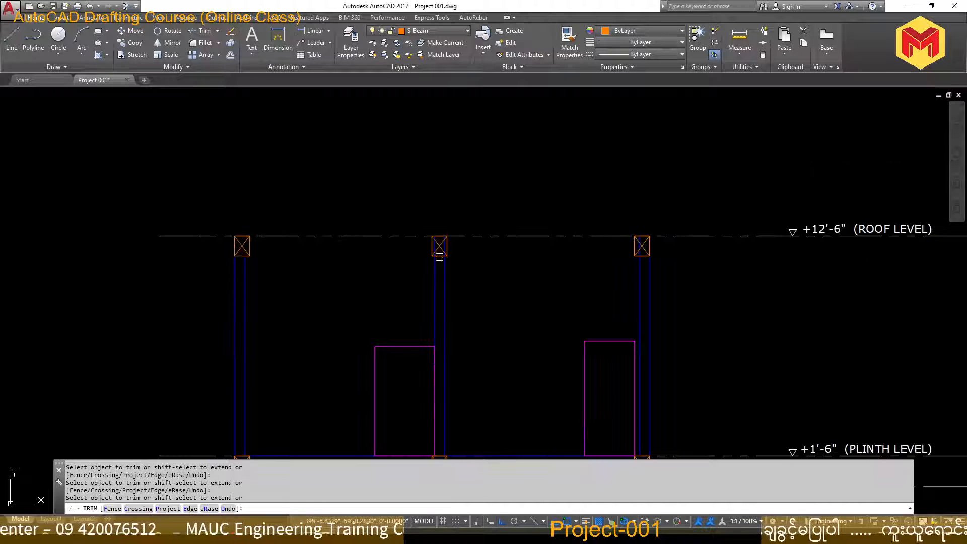
- Trim both blue wall lines inside the middle roof-level beam box, using the box outline as the cutting edge
{"action": "scroll", "coordinate": [429, 254], "scroll_direction": "up", "scroll_amount": 4}
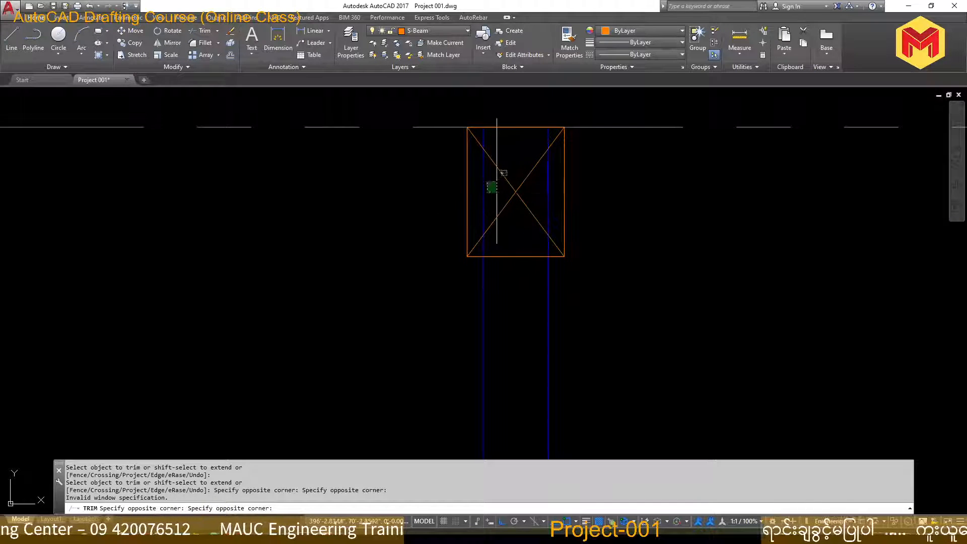
{"action": "key", "text": "Escape"}
{"action": "key", "text": "Escape"}
{"action": "type", "text": "tr"}
{"action": "key", "text": "Return"}
{"action": "left_click", "coordinate": [501, 257]}
{"action": "key", "text": "Return"}
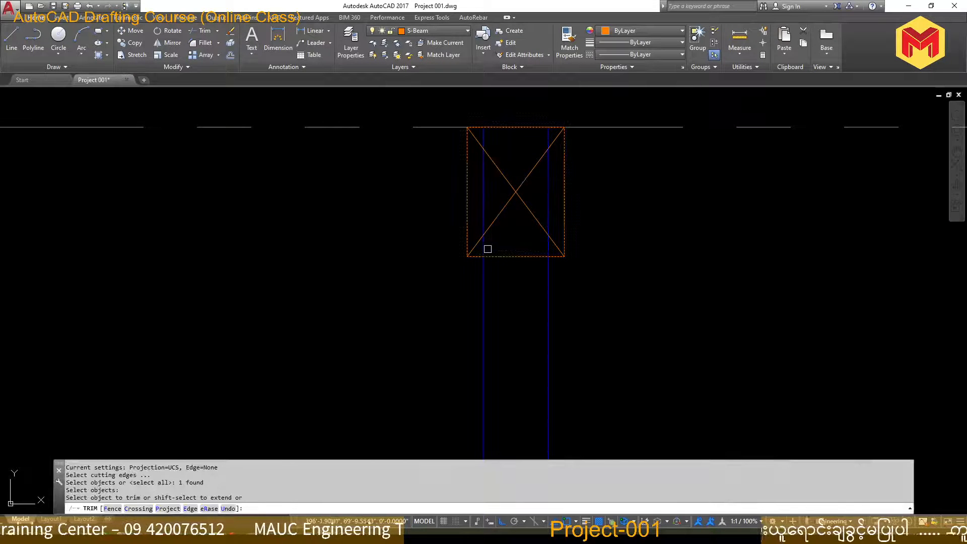
{"action": "left_click", "coordinate": [483, 247]}
{"action": "left_click", "coordinate": [547, 206]}
- Trim the blue wall line inside the right roof-level beam box, using the box outline as the cutting edge
{"action": "scroll", "coordinate": [604, 214], "scroll_direction": "down", "scroll_amount": 4}
{"action": "scroll", "coordinate": [723, 229], "scroll_direction": "up", "scroll_amount": 4}
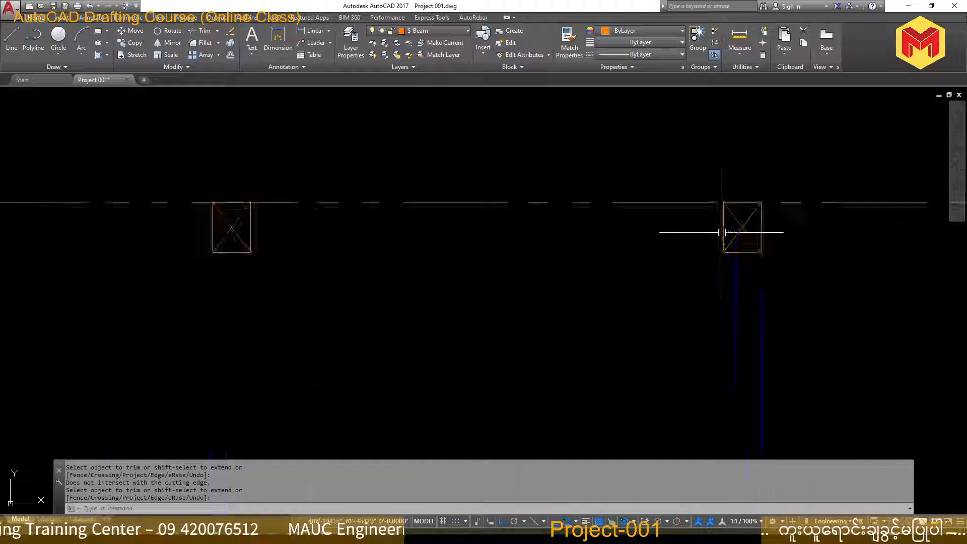
{"action": "key", "text": "Return"}
{"action": "key", "text": "Return"}
{"action": "left_click", "coordinate": [750, 260]}
{"action": "key", "text": "Return"}
{"action": "left_click", "coordinate": [744, 246]}
{"action": "scroll", "coordinate": [745, 236], "scroll_direction": "down", "scroll_amount": 4}
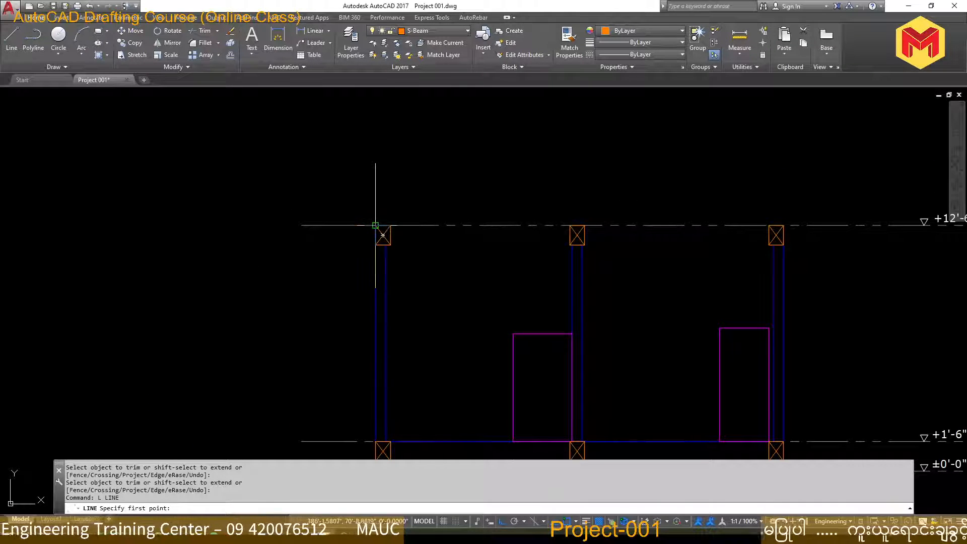
{"action": "key", "text": "Return"}
- Draw the top and bottom edge lines of the roof-level beam across the full width, from the left box's outer corners to the right box's
{"action": "type", "text": "l"}
{"action": "key", "text": "Return"}
{"action": "left_click", "coordinate": [375, 225]}
{"action": "left_click", "coordinate": [783, 225]}
{"action": "key", "text": "Return"}
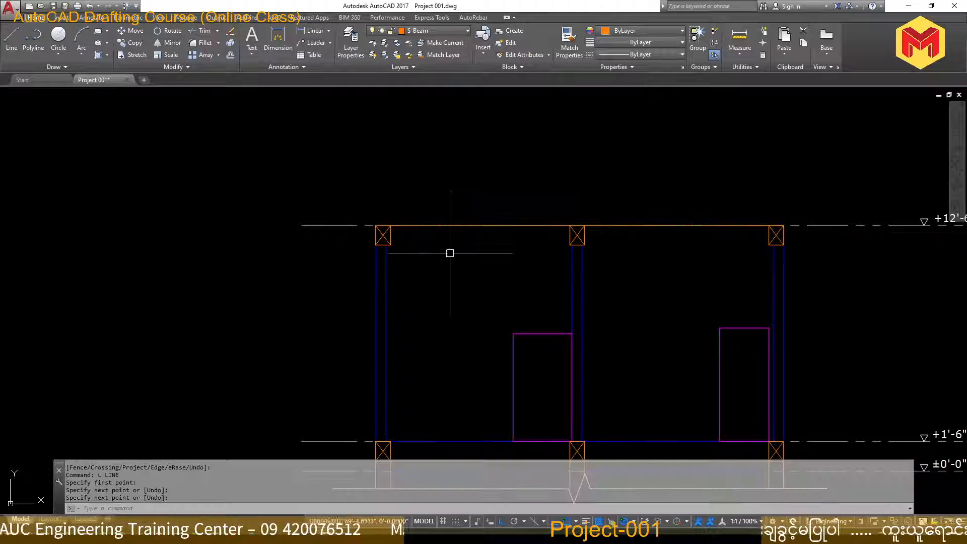
{"action": "key", "text": "Return"}
{"action": "left_click", "coordinate": [375, 244]}
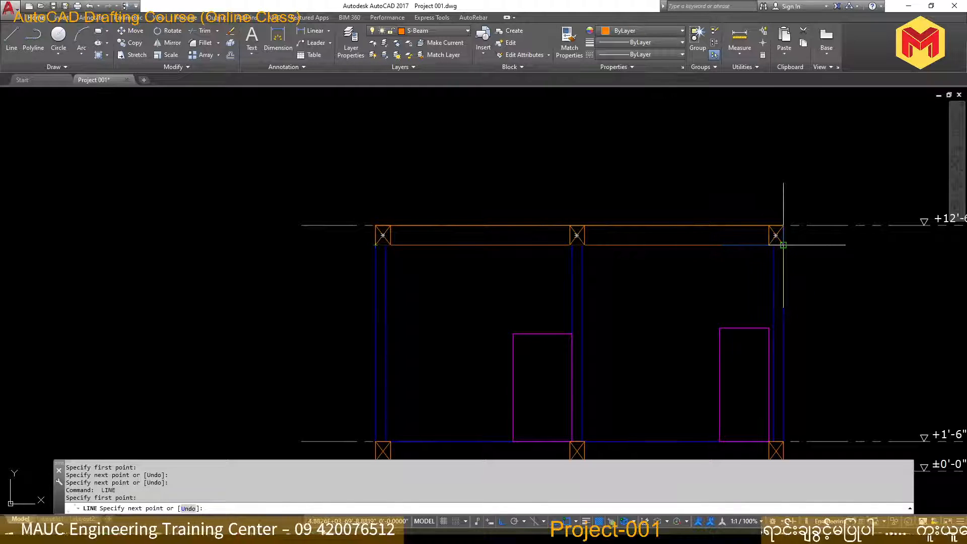
{"action": "left_click", "coordinate": [783, 245]}
{"action": "key", "text": "Return"}
- Copy the front elevation's upper roof outline onto the section, from grid B at roof level to the middle roof-level beam box's top centre
{"action": "scroll", "coordinate": [632, 269], "scroll_direction": "down", "scroll_amount": 3}
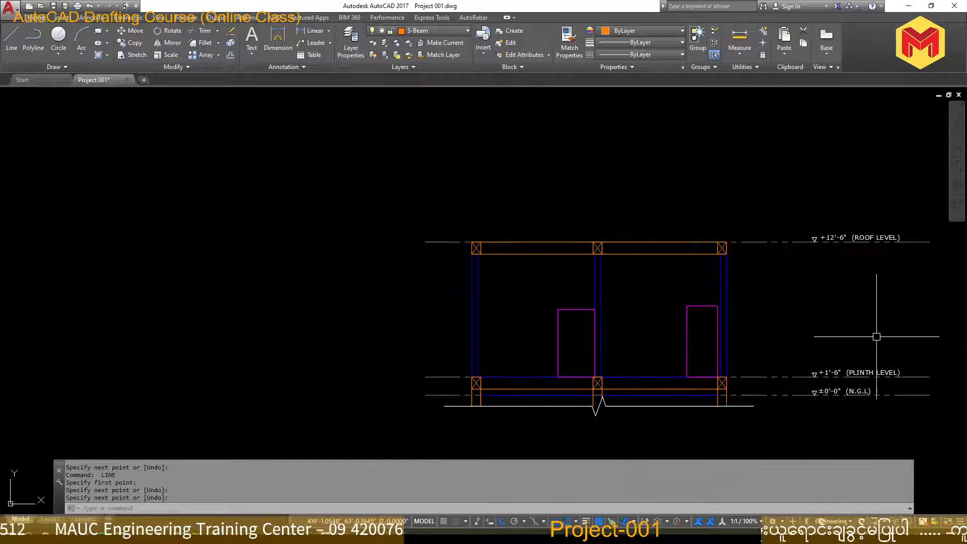
{"action": "scroll", "coordinate": [735, 302], "scroll_direction": "down", "scroll_amount": 4}
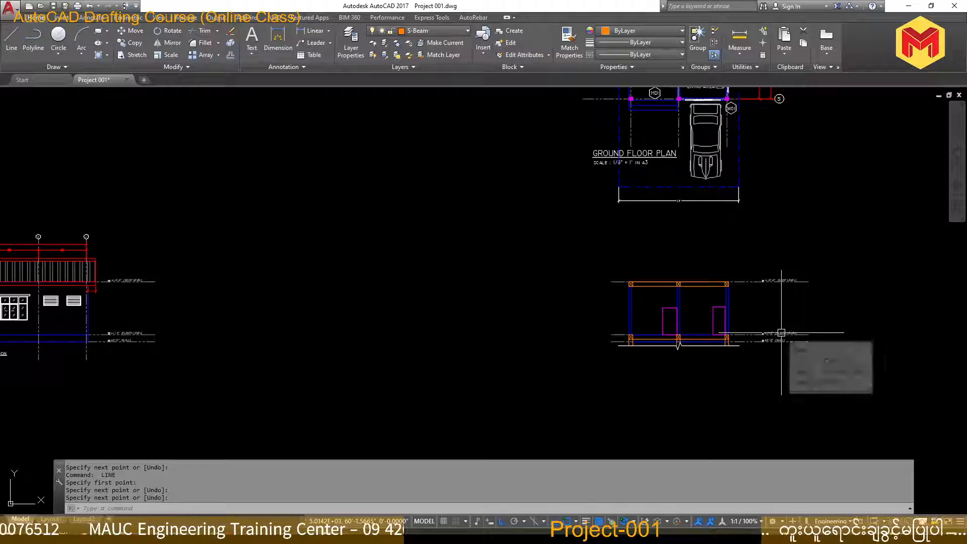
{"action": "scroll", "coordinate": [779, 317], "scroll_direction": "down", "scroll_amount": 5}
{"action": "scroll", "coordinate": [301, 310], "scroll_direction": "up", "scroll_amount": 5}
{"action": "scroll", "coordinate": [301, 311], "scroll_direction": "up", "scroll_amount": 2}
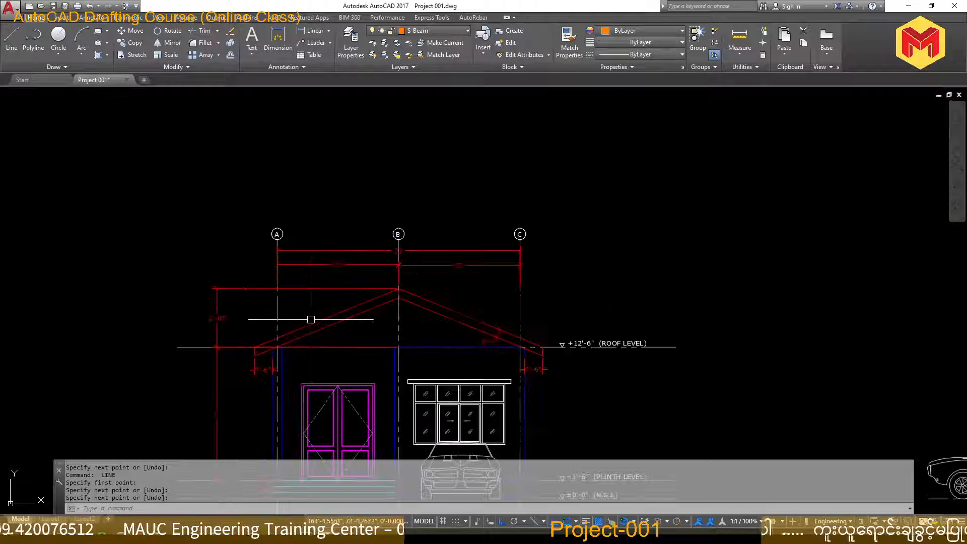
{"action": "left_click", "coordinate": [311, 318]}
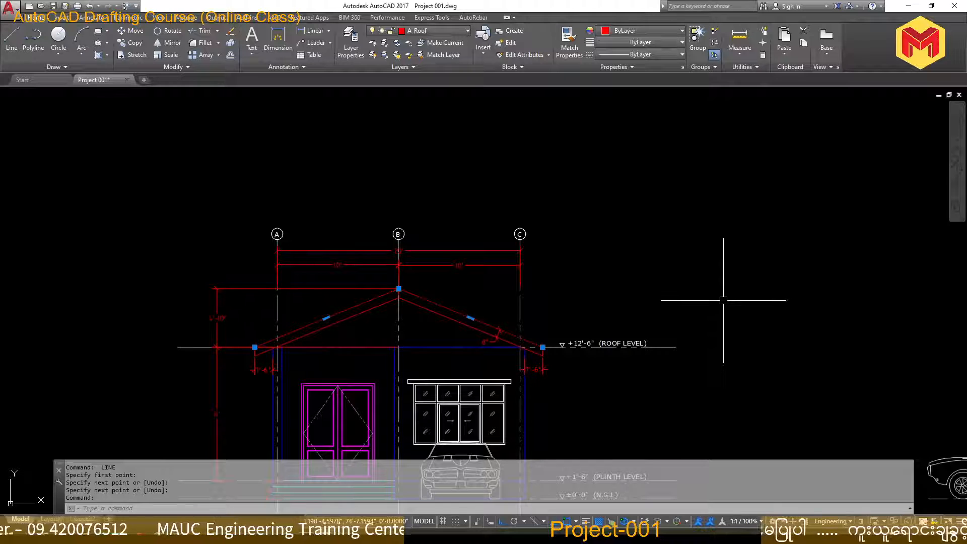
{"action": "type", "text": "co"}
{"action": "key", "text": "Return"}
{"action": "scroll", "coordinate": [422, 359], "scroll_direction": "up", "scroll_amount": 4}
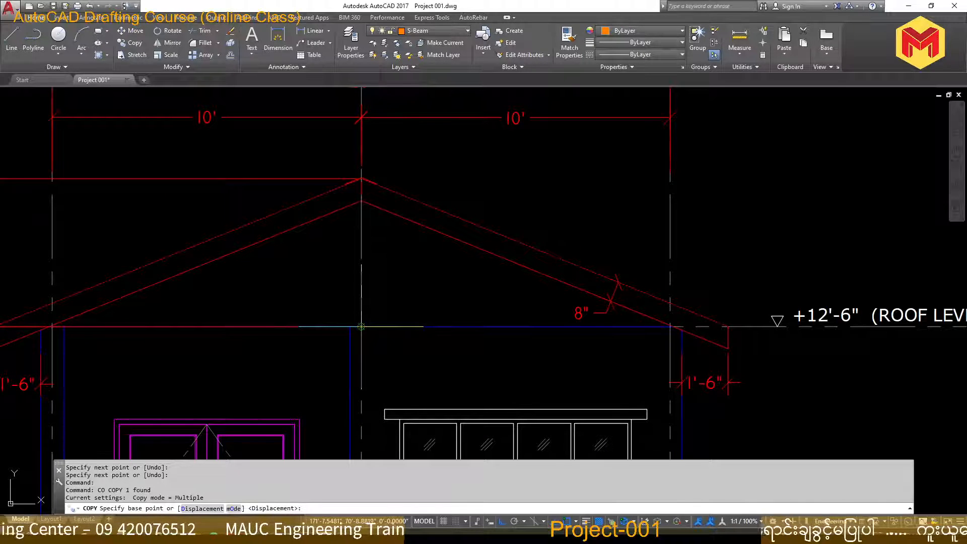
{"action": "scroll", "coordinate": [361, 326], "scroll_direction": "down", "scroll_amount": 6}
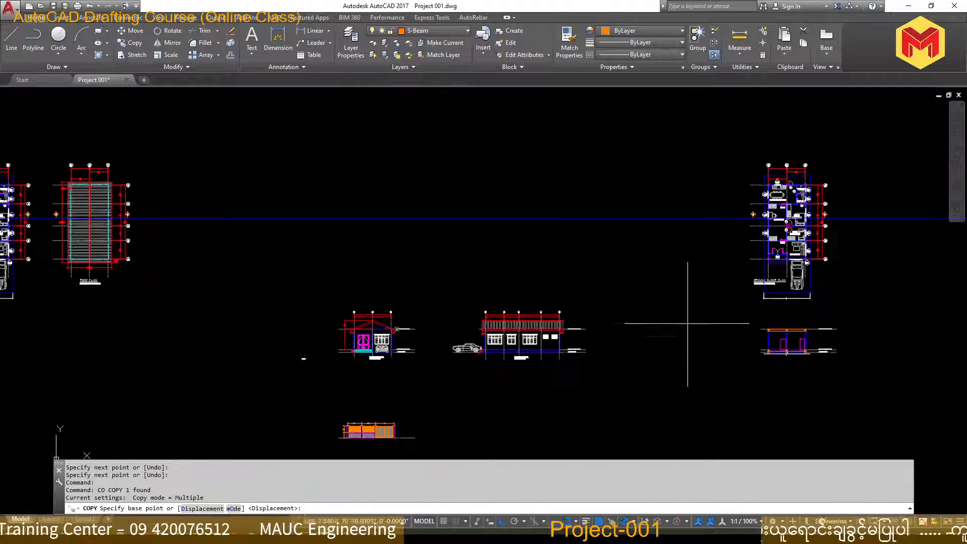
{"action": "scroll", "coordinate": [764, 323], "scroll_direction": "up", "scroll_amount": 6}
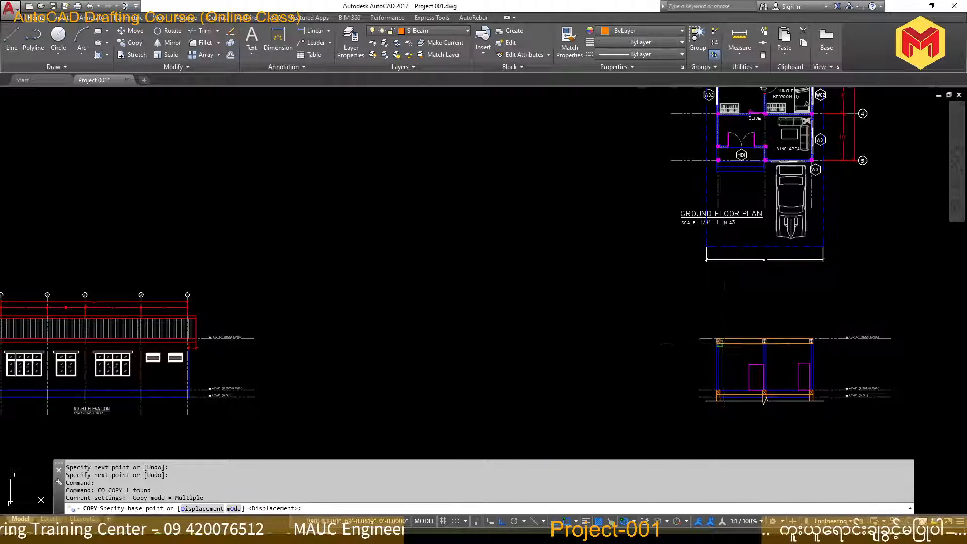
{"action": "middle_click_drag", "start_coordinate": [401, 333], "coordinate": [580, 307]}
{"action": "scroll", "coordinate": [805, 314], "scroll_direction": "down", "scroll_amount": 2}
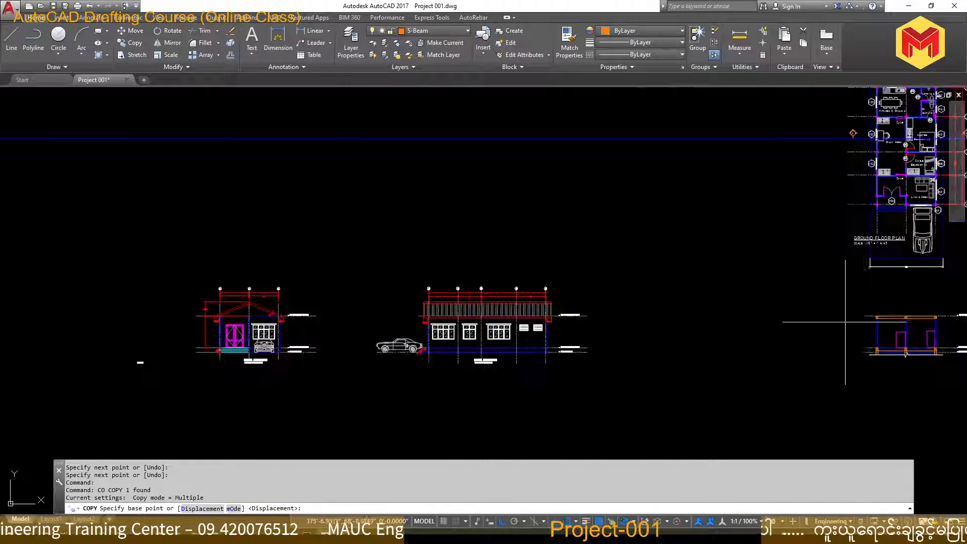
{"action": "scroll", "coordinate": [453, 309], "scroll_direction": "up", "scroll_amount": 6}
{"action": "scroll", "coordinate": [175, 381], "scroll_direction": "up", "scroll_amount": 2}
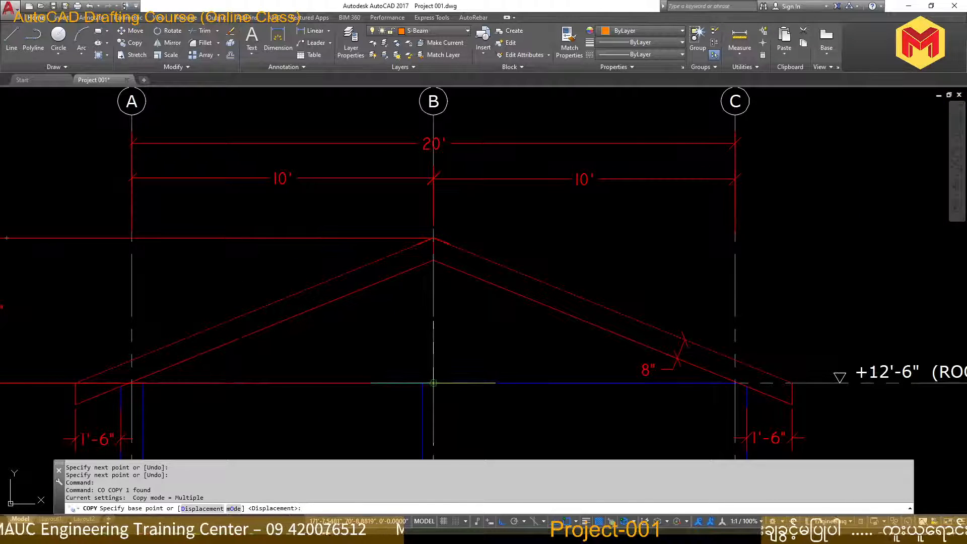
{"action": "left_click", "coordinate": [432, 383]}
{"action": "scroll", "coordinate": [401, 381], "scroll_direction": "down", "scroll_amount": 5}
{"action": "middle_click_drag", "start_coordinate": [661, 372], "coordinate": [302, 353]}
{"action": "scroll", "coordinate": [657, 354], "scroll_direction": "up", "scroll_amount": 2}
{"action": "scroll", "coordinate": [687, 354], "scroll_direction": "up", "scroll_amount": 4}
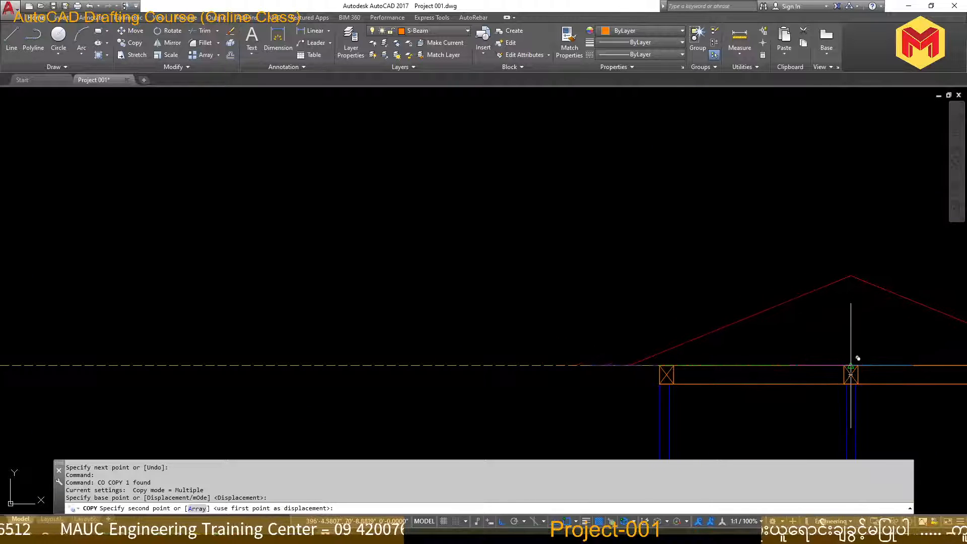
{"action": "left_click", "coordinate": [850, 365]}
{"action": "scroll", "coordinate": [324, 309], "scroll_direction": "down", "scroll_amount": 2}
{"action": "key", "text": "space"}
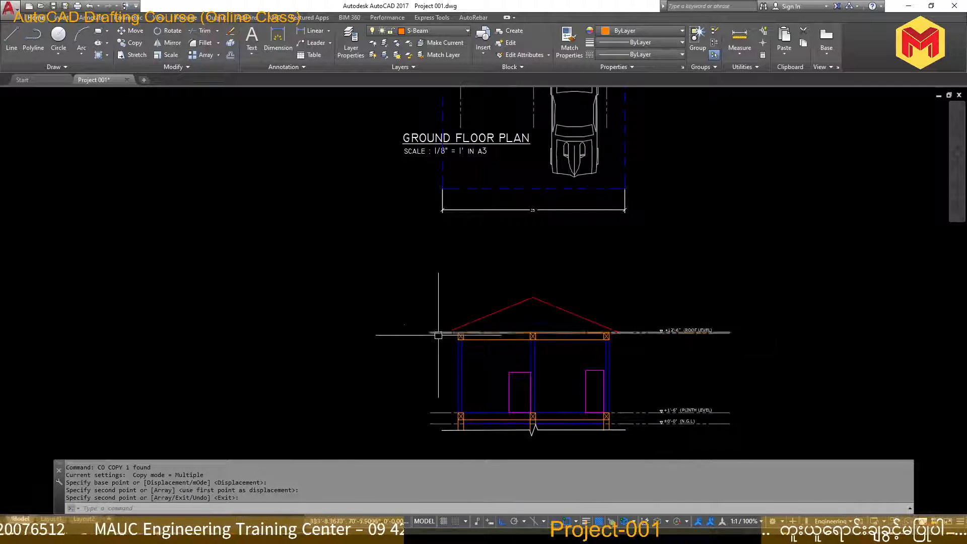
- Switch to the Archi Layout Plan PDF, examine the roof truss, purlins and eaves in Section 1-1, and return to the drawing
{"action": "scroll", "coordinate": [438, 332], "scroll_direction": "up", "scroll_amount": 3}
{"action": "scroll", "coordinate": [630, 276], "scroll_direction": "down", "scroll_amount": 4}
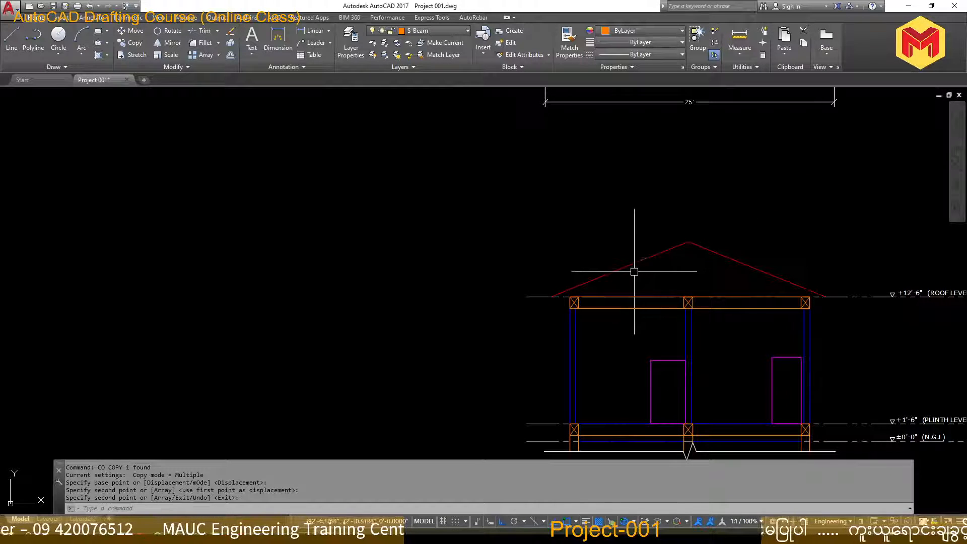
{"action": "key", "text": "alt+Tab"}
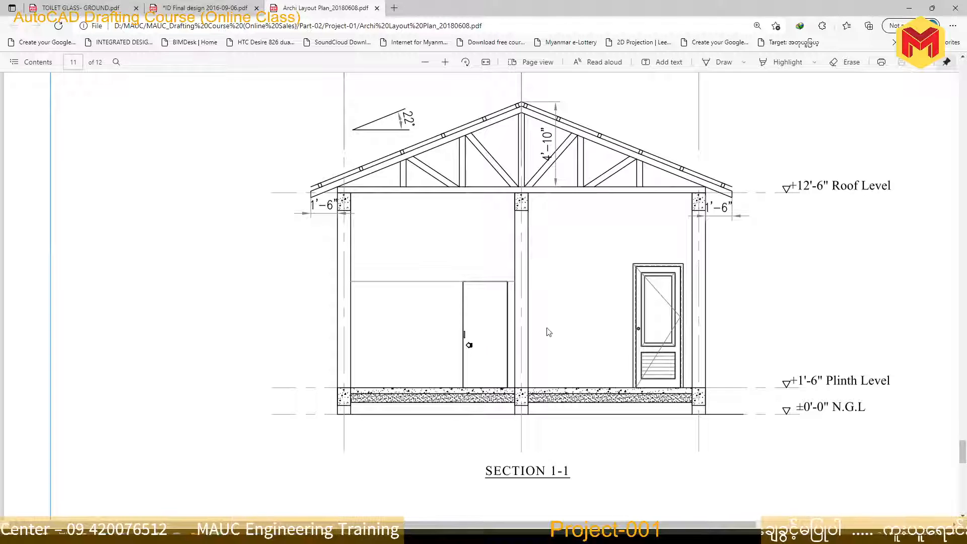
{"action": "scroll", "coordinate": [438, 130], "scroll_direction": "up", "scroll_amount": 5, "text": "ctrl"}
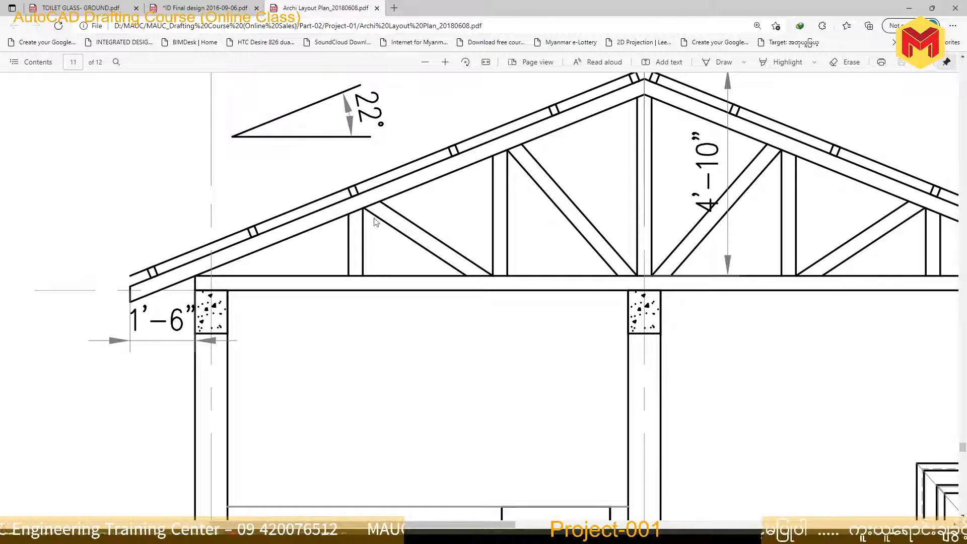
{"action": "scroll", "coordinate": [496, 202], "scroll_direction": "down", "scroll_amount": 2, "text": "ctrl"}
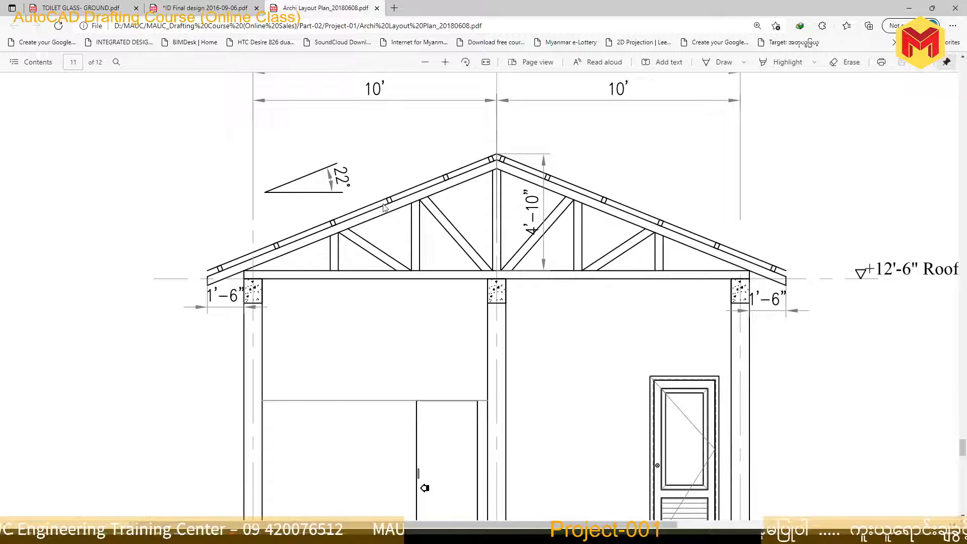
{"action": "key", "text": "alt+Tab"}
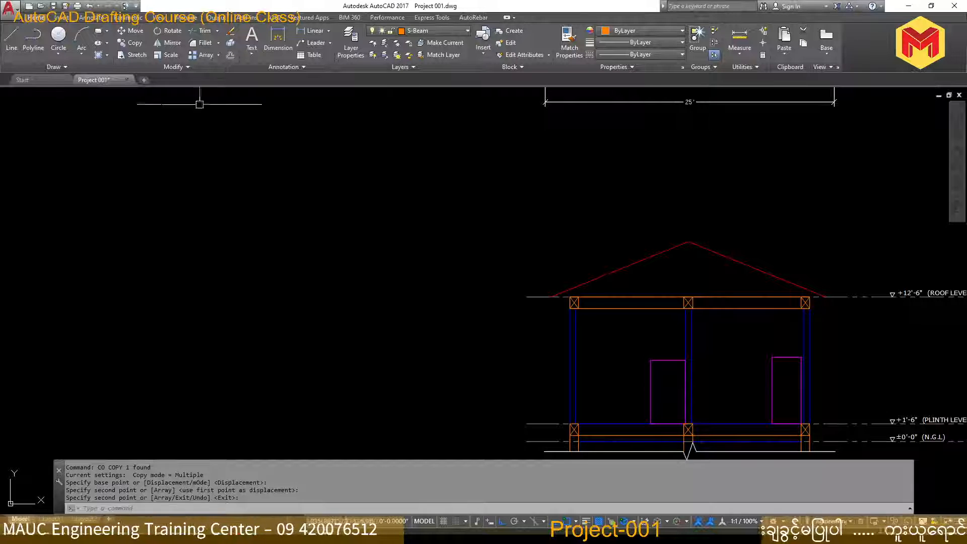
- Offset the copied roof outline 3 inches downward, below the original slope lines
{"action": "scroll", "coordinate": [697, 286], "scroll_direction": "up", "scroll_amount": 7}
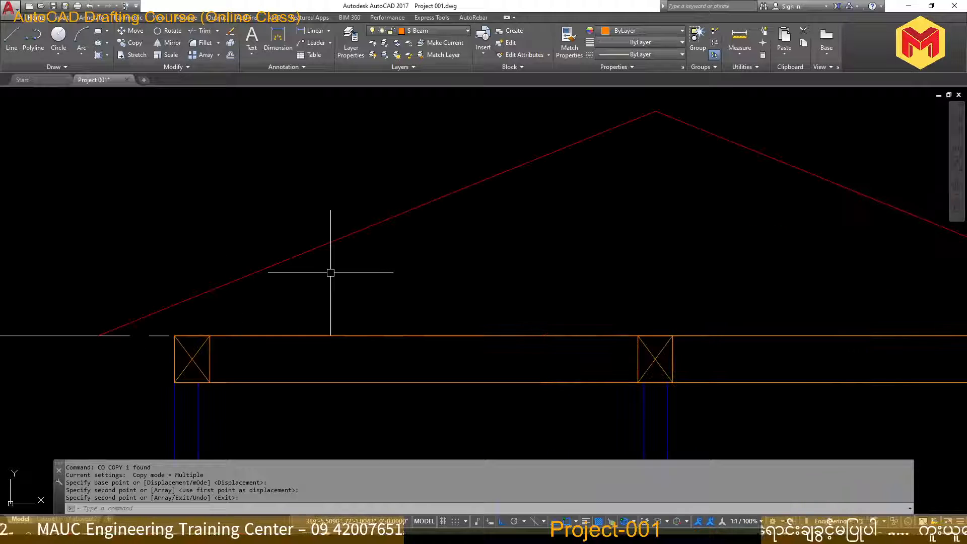
{"action": "type", "text": "o"}
{"action": "key", "text": "Return"}
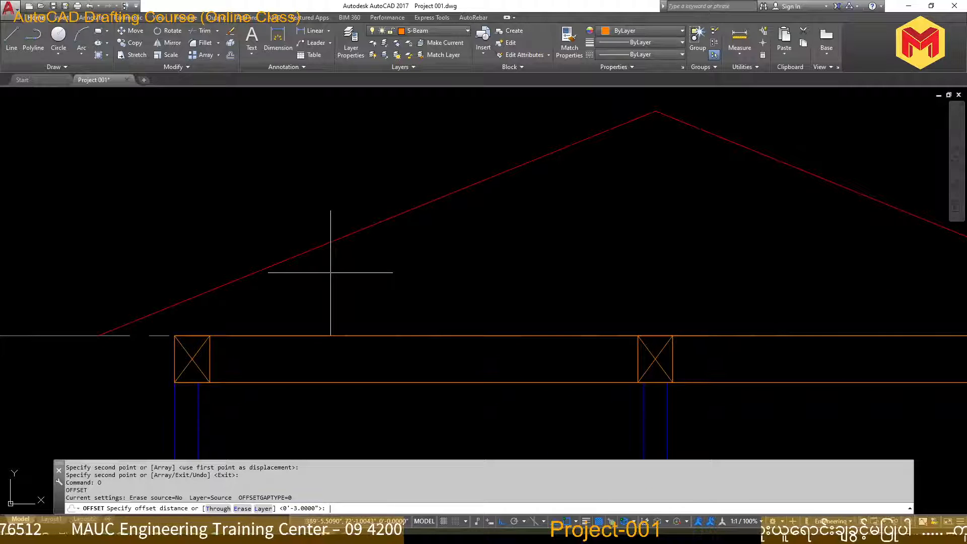
{"action": "type", "text": "3"}
{"action": "key", "text": "Return"}
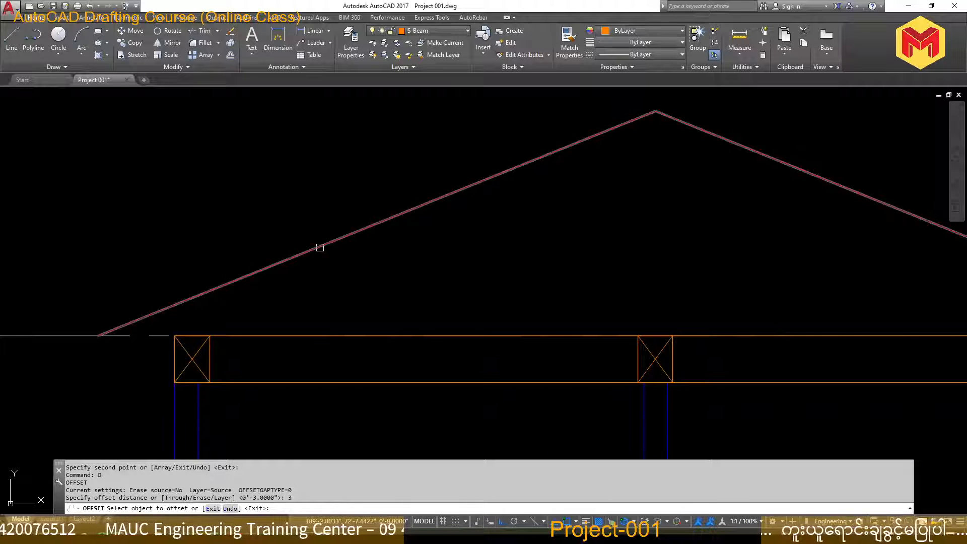
{"action": "left_click", "coordinate": [321, 246]}
{"action": "left_click", "coordinate": [331, 279]}
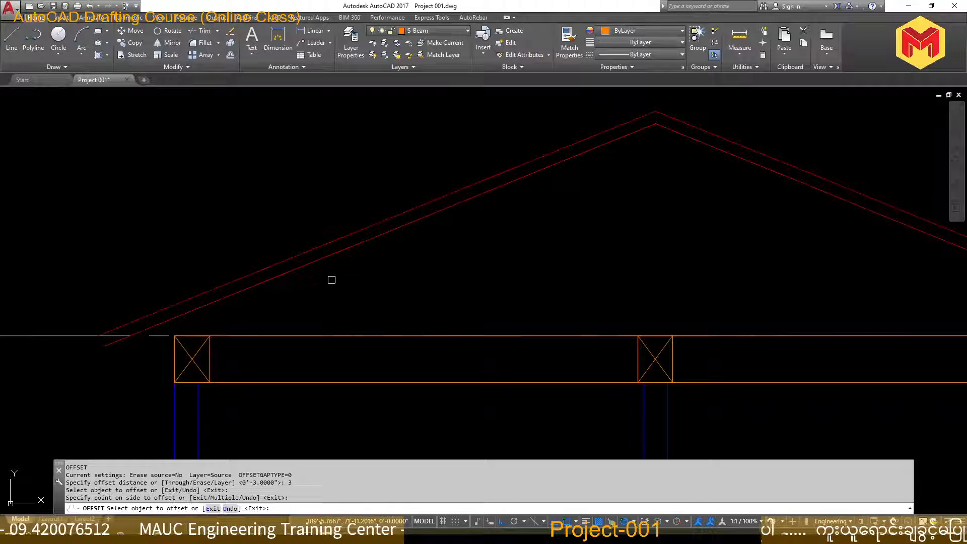
{"action": "key", "text": "Escape"}
- Change the colour of the section's upper roof outline to magenta
{"action": "scroll", "coordinate": [337, 289], "scroll_direction": "down", "scroll_amount": 3}
{"action": "scroll", "coordinate": [337, 289], "scroll_direction": "up", "scroll_amount": 4}
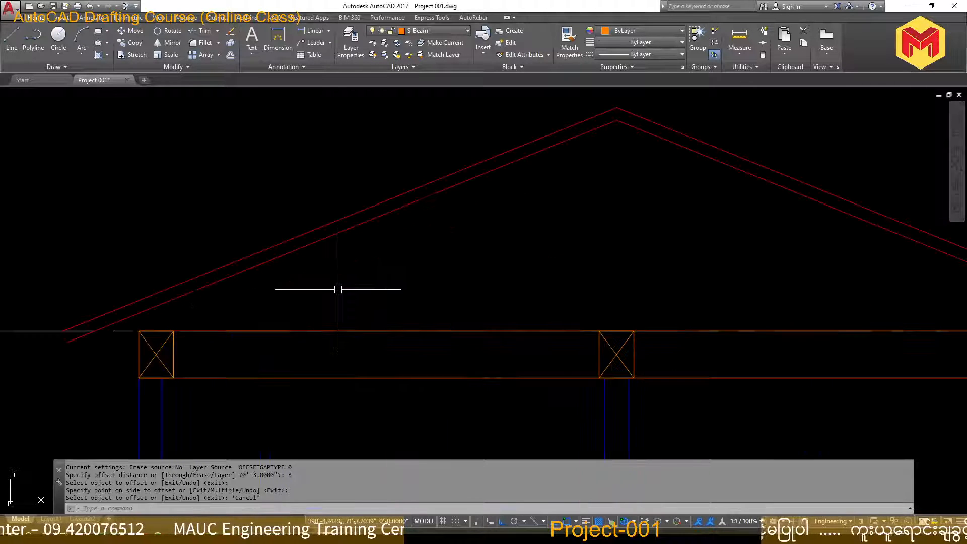
{"action": "scroll", "coordinate": [217, 272], "scroll_direction": "up", "scroll_amount": 5}
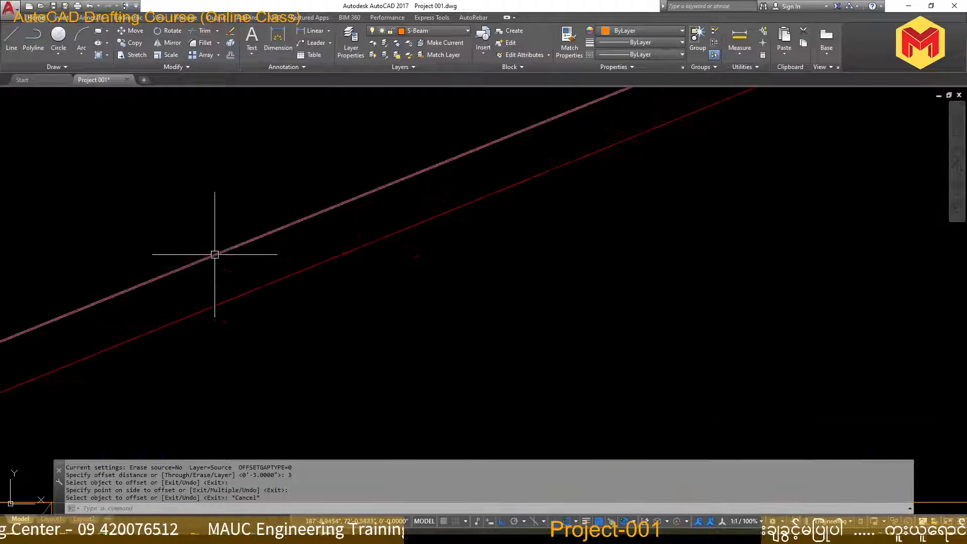
{"action": "key", "text": "Escape"}
{"action": "scroll", "coordinate": [215, 268], "scroll_direction": "down", "scroll_amount": 3}
{"action": "scroll", "coordinate": [610, 101], "scroll_direction": "up", "scroll_amount": 5}
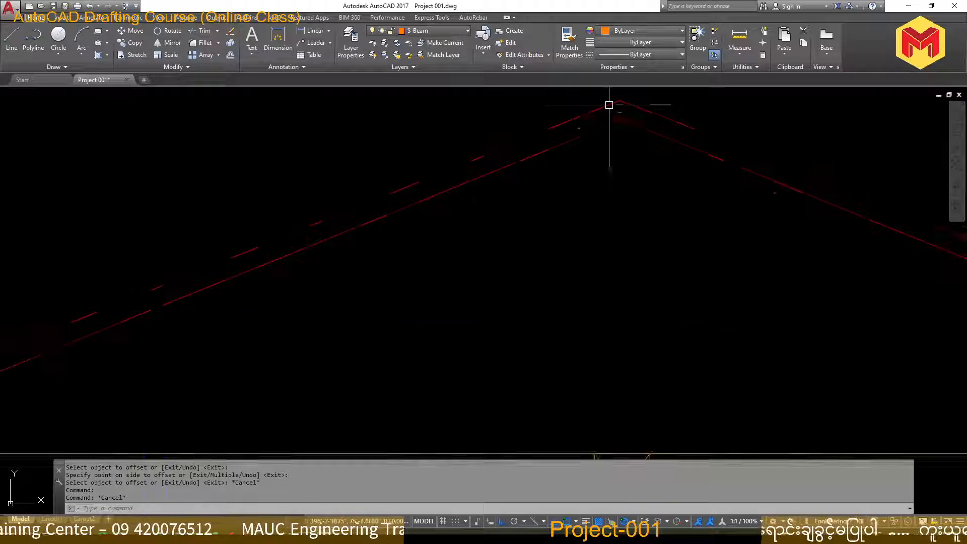
{"action": "left_click", "coordinate": [652, 90]}
{"action": "left_click", "coordinate": [606, 110]}
{"action": "middle_click_drag", "start_coordinate": [553, 90], "coordinate": [509, 121]}
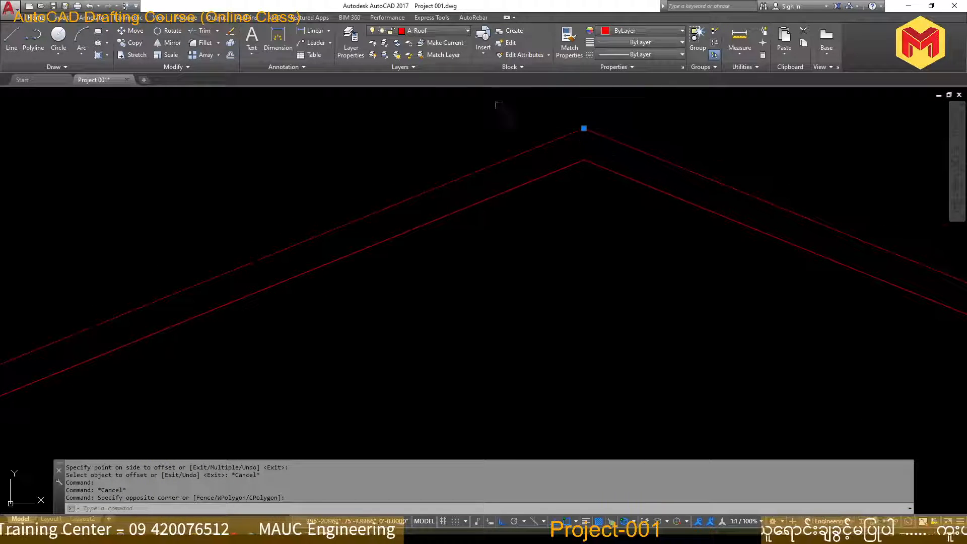
{"action": "left_click", "coordinate": [632, 27]}
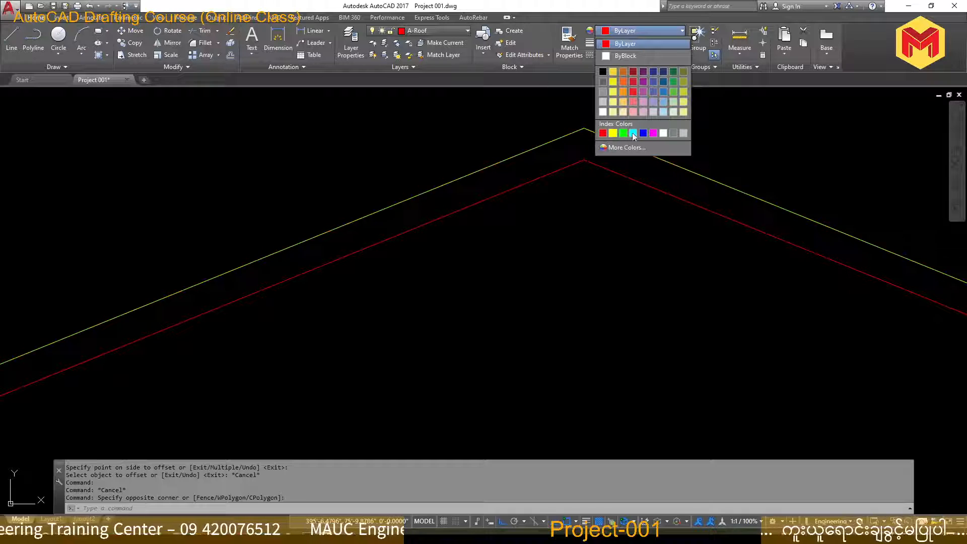
{"action": "left_click", "coordinate": [653, 132]}
{"action": "key", "text": "Escape"}
- Change the colour of the section's lower, offset roof outline to green
{"action": "left_click", "coordinate": [598, 145]}
{"action": "left_click", "coordinate": [546, 199]}
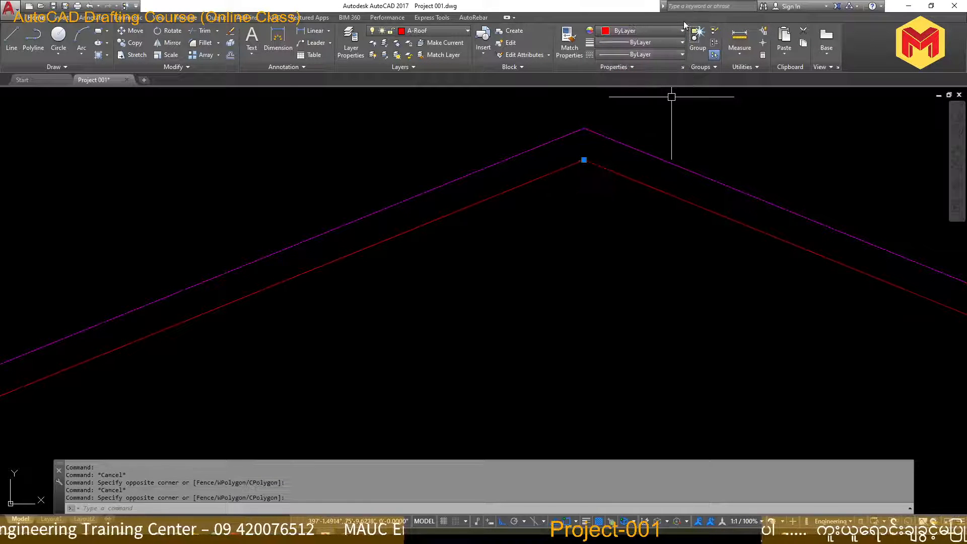
{"action": "left_click", "coordinate": [672, 30]}
{"action": "left_click", "coordinate": [624, 133]}
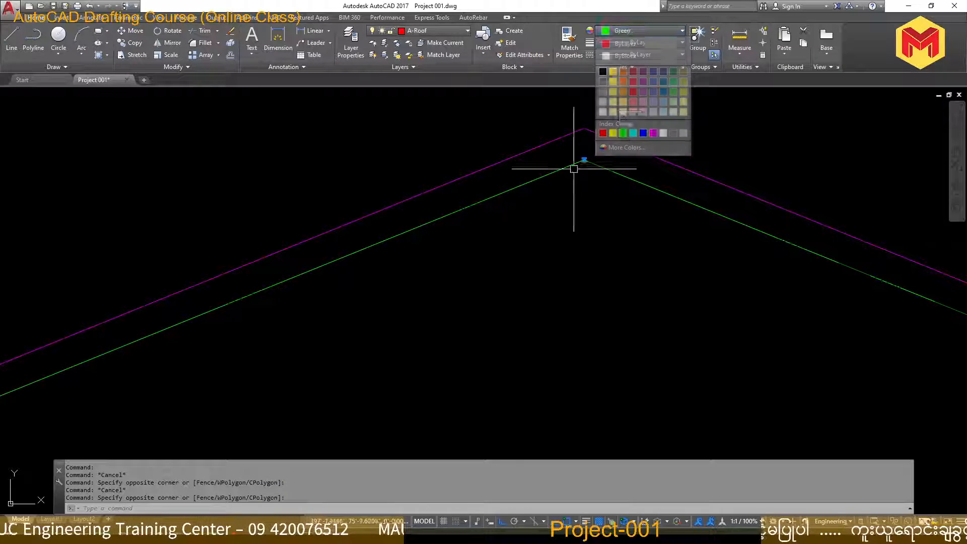
{"action": "key", "text": "Escape"}
{"action": "scroll", "coordinate": [555, 218], "scroll_direction": "down", "scroll_amount": 5}
{"action": "scroll", "coordinate": [364, 317], "scroll_direction": "up", "scroll_amount": 6}
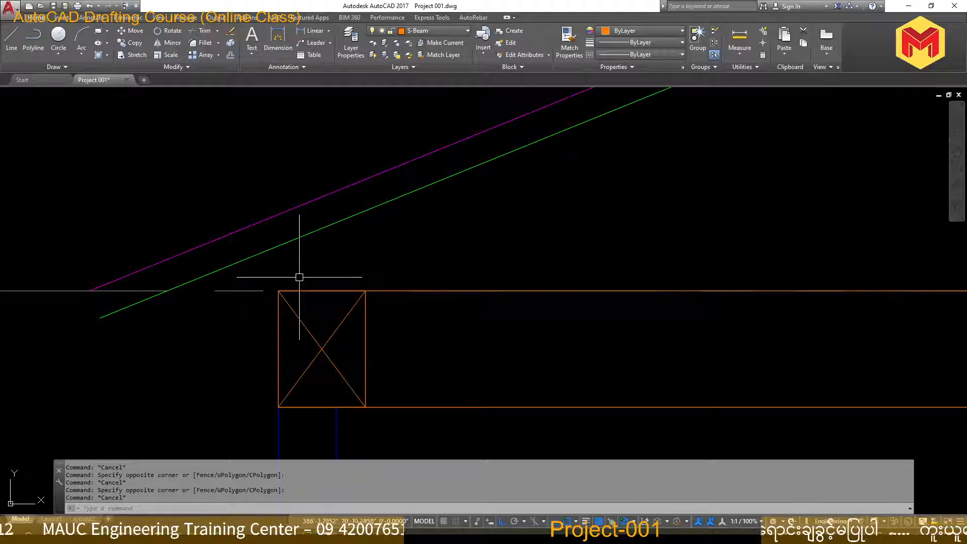
{"action": "scroll", "coordinate": [299, 277], "scroll_direction": "down", "scroll_amount": 5}
{"action": "scroll", "coordinate": [284, 267], "scroll_direction": "up", "scroll_amount": 4}
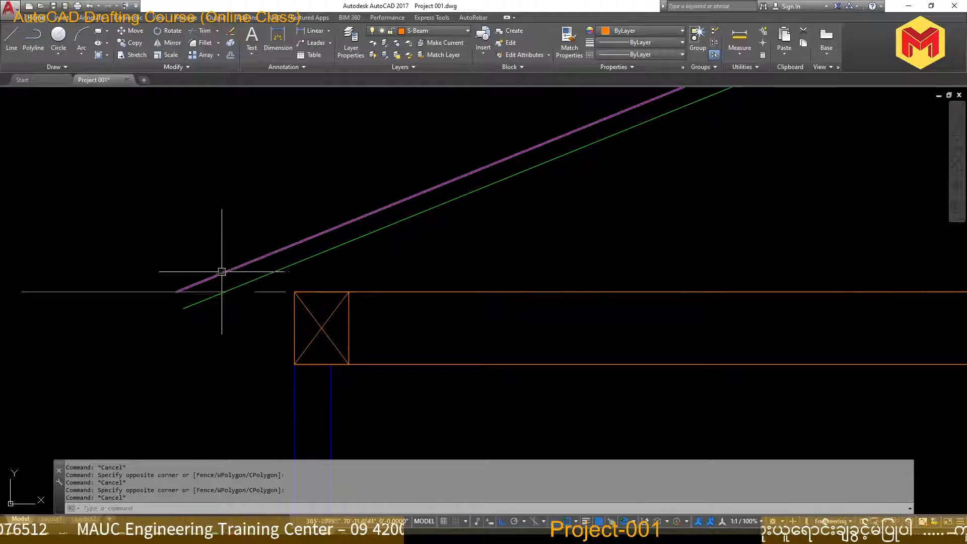
{"action": "scroll", "coordinate": [264, 276], "scroll_direction": "down", "scroll_amount": 2}
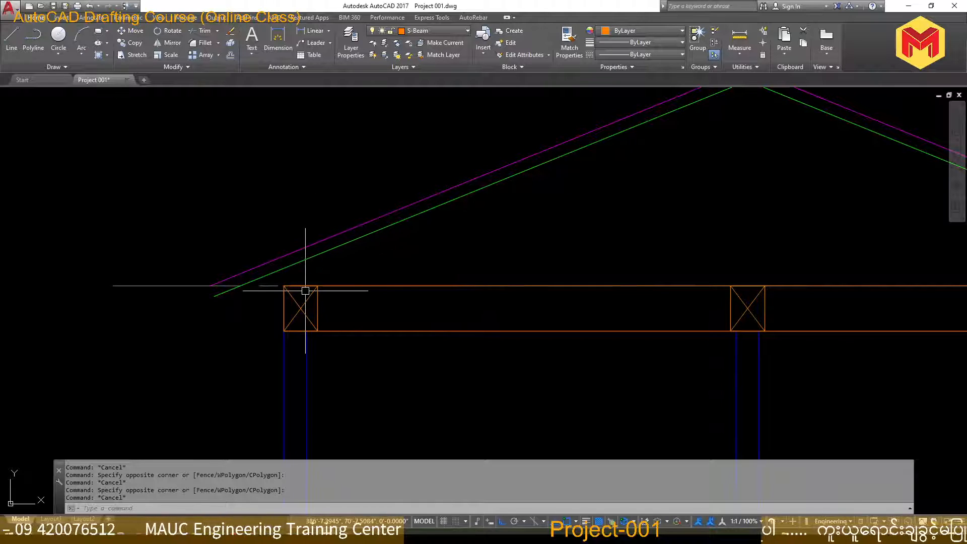
{"action": "scroll", "coordinate": [305, 290], "scroll_direction": "down", "scroll_amount": 3}
{"action": "scroll", "coordinate": [334, 263], "scroll_direction": "up", "scroll_amount": 3}
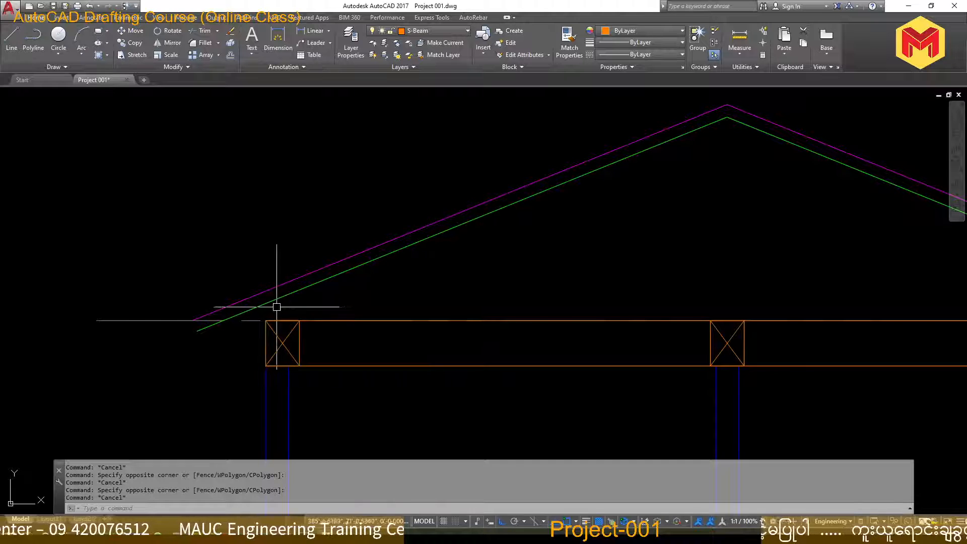
{"action": "left_click", "coordinate": [224, 320]}
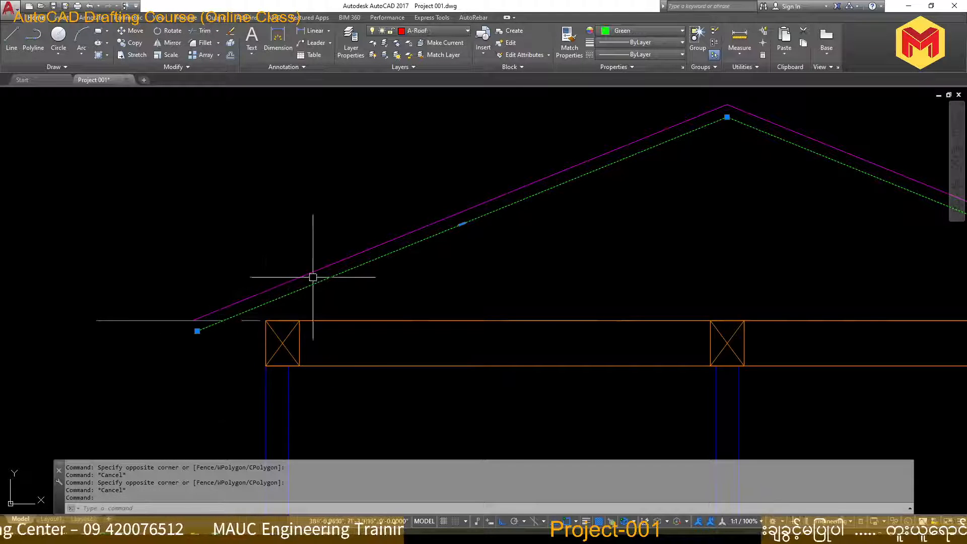
{"action": "key", "text": "Escape"}
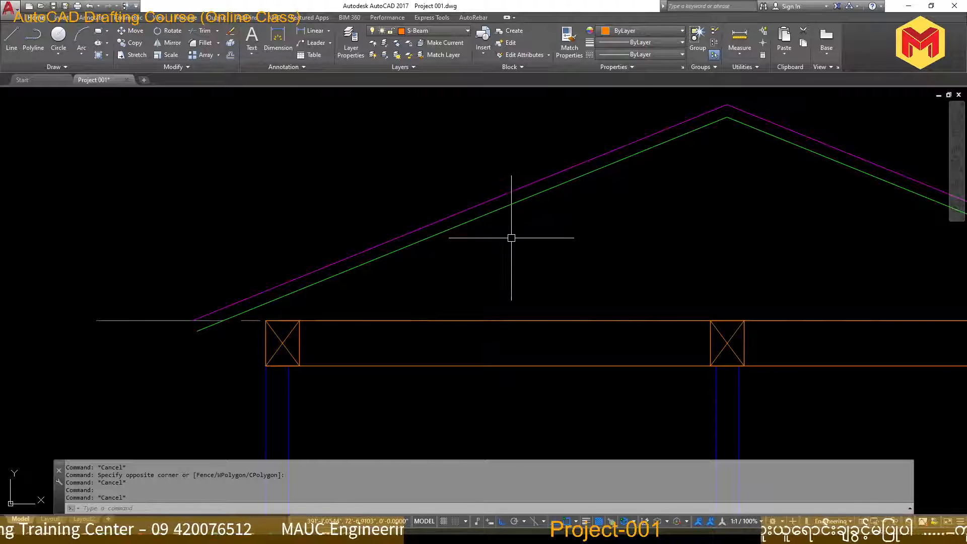
- Draw a line perpendicular from the left roof beam's upper outer corner to the green roof line and list its length
{"action": "scroll", "coordinate": [511, 238], "scroll_direction": "down", "scroll_amount": 4}
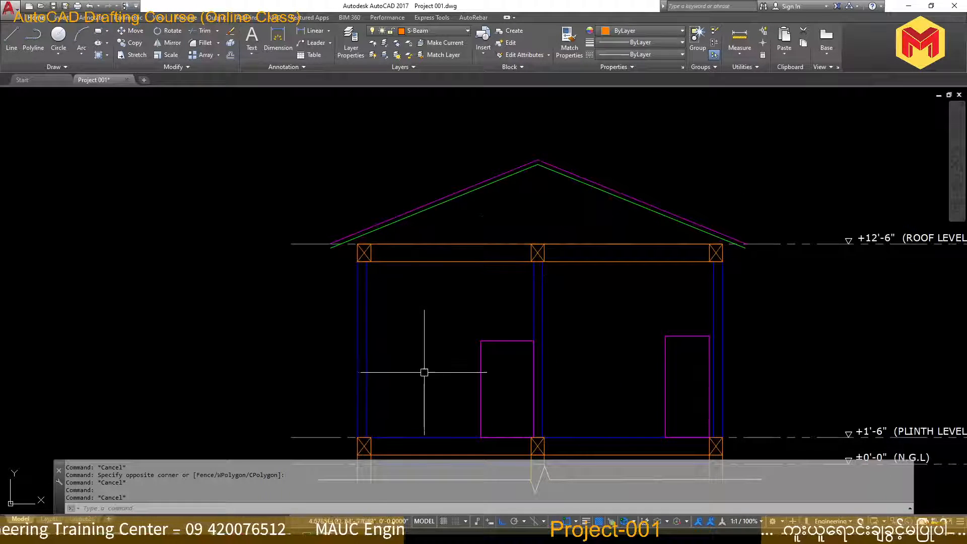
{"action": "scroll", "coordinate": [445, 198], "scroll_direction": "up", "scroll_amount": 4}
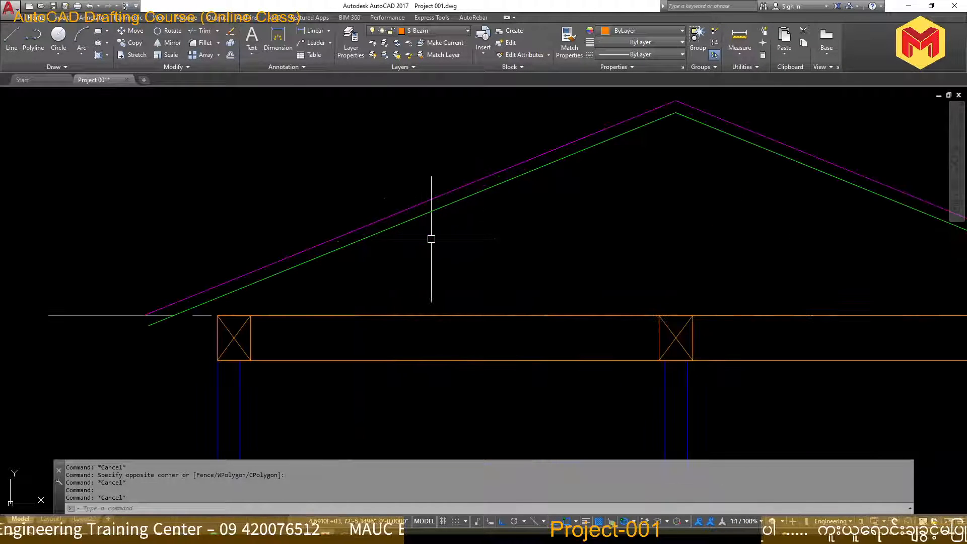
{"action": "scroll", "coordinate": [222, 319], "scroll_direction": "up", "scroll_amount": 4}
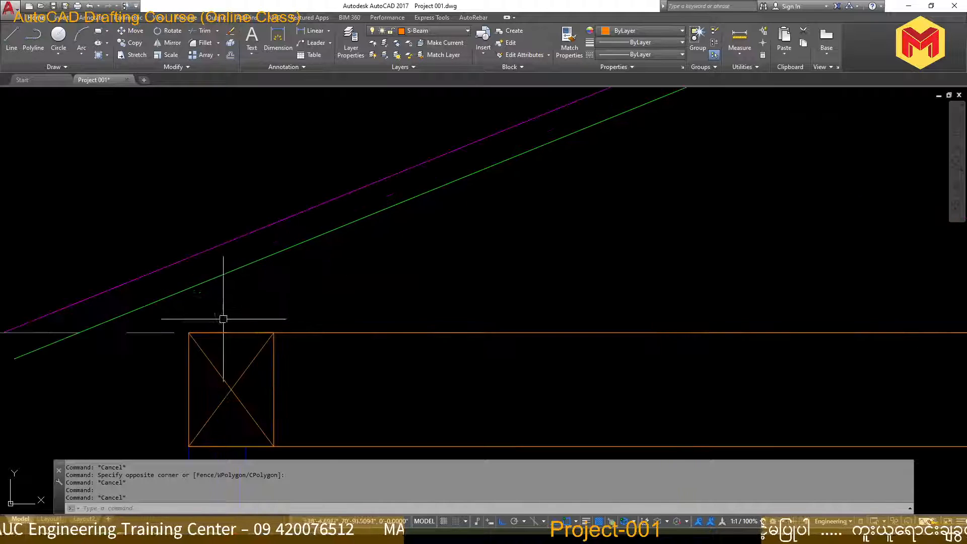
{"action": "type", "text": "l"}
{"action": "key", "text": "Return"}
{"action": "left_click", "coordinate": [235, 341]}
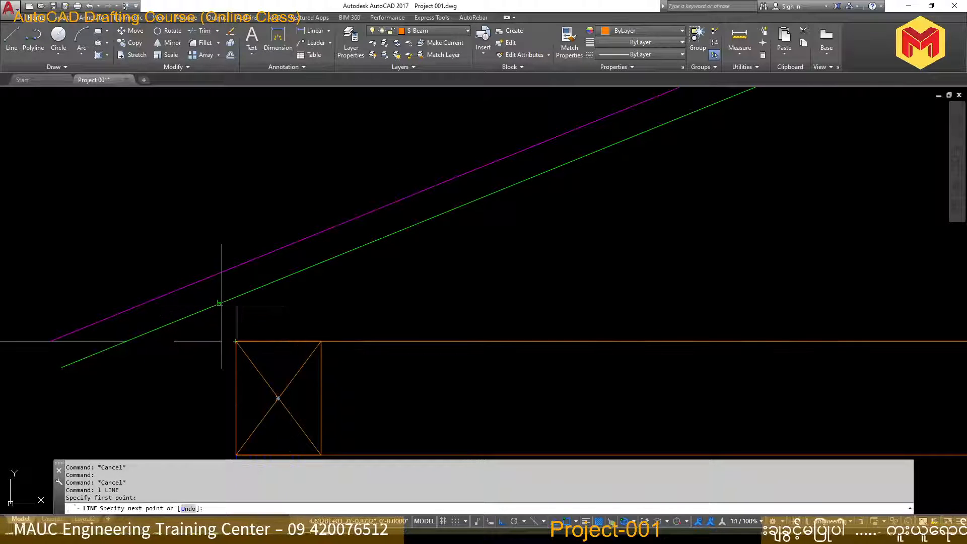
{"action": "left_click", "coordinate": [220, 303]}
{"action": "key", "text": "Return"}
{"action": "left_click", "coordinate": [226, 318]}
{"action": "type", "text": "li"}
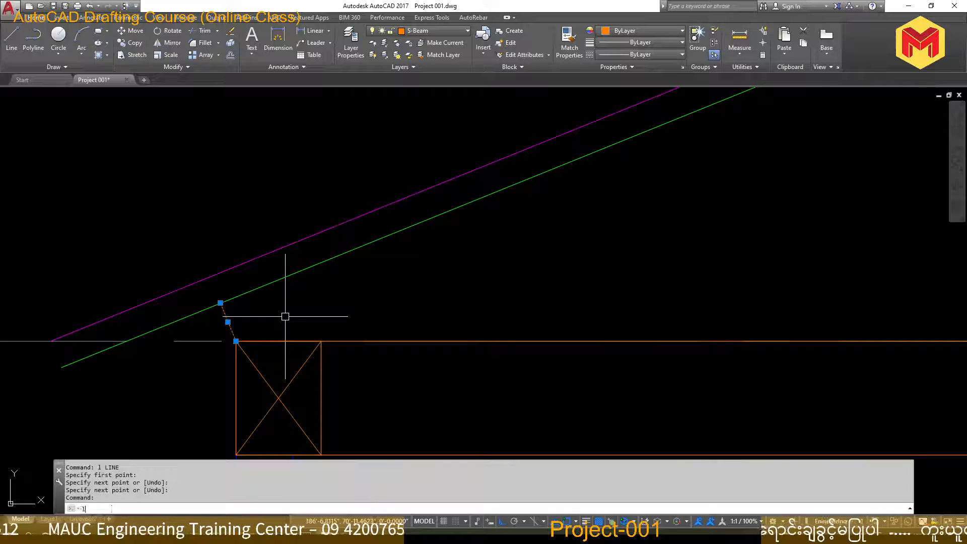
{"action": "key", "text": "Return"}
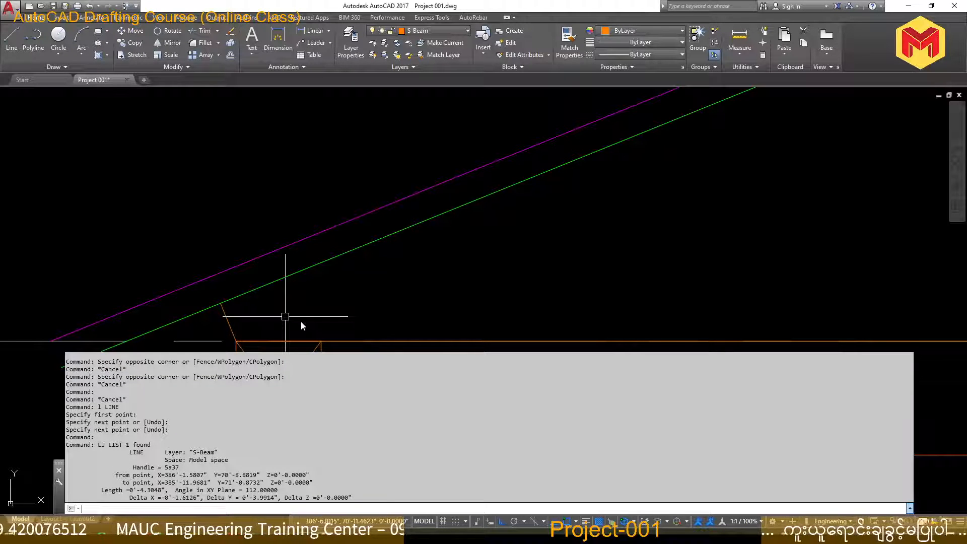
{"action": "key", "text": "Escape"}
{"action": "key", "text": "Escape"}
- Offset the green roof outline 4 inches downward, towards the roof-level beams
{"action": "type", "text": "o"}
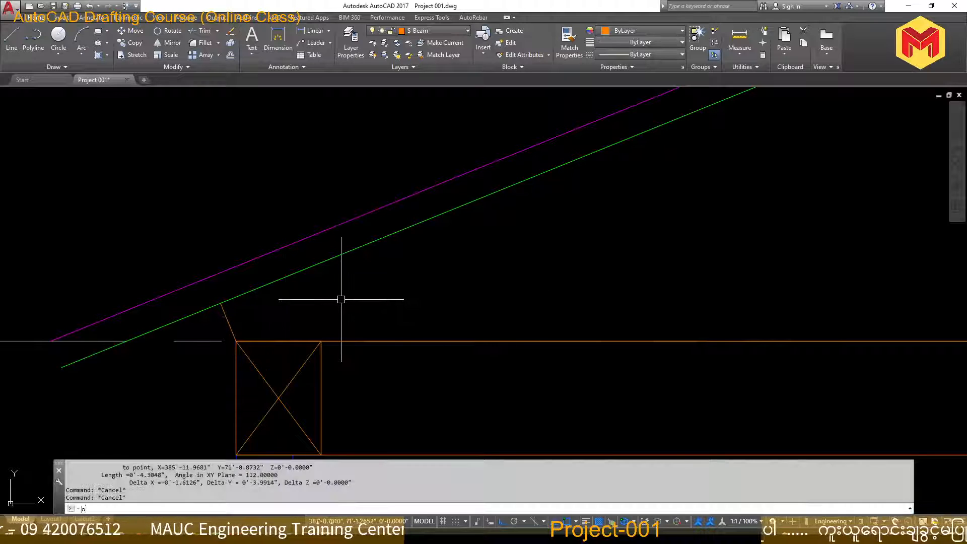
{"action": "key", "text": "Return"}
{"action": "left_click", "coordinate": [323, 261]}
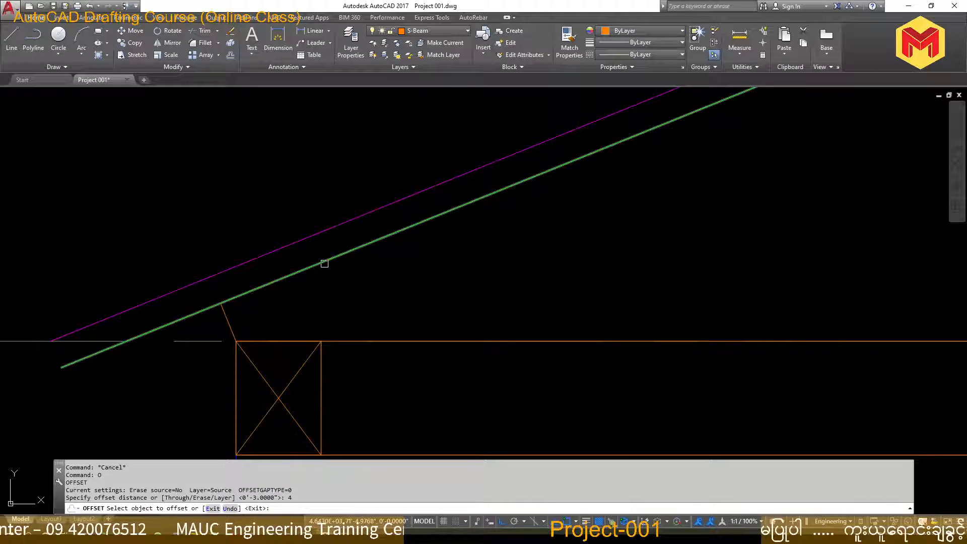
{"action": "left_click", "coordinate": [357, 308]}
{"action": "key", "text": "Escape"}
{"action": "scroll", "coordinate": [352, 310], "scroll_direction": "down", "scroll_amount": 5}
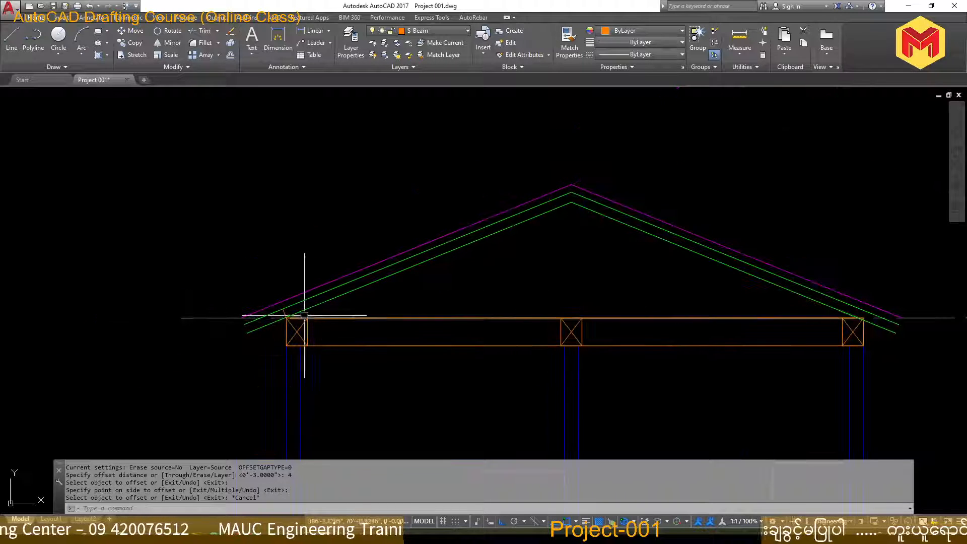
- Examine how the magenta and green roof outlines meet the end beams at both eaves and run up to the ridge
{"action": "scroll", "coordinate": [858, 316], "scroll_direction": "up", "scroll_amount": 8}
{"action": "scroll", "coordinate": [891, 356], "scroll_direction": "down", "scroll_amount": 6}
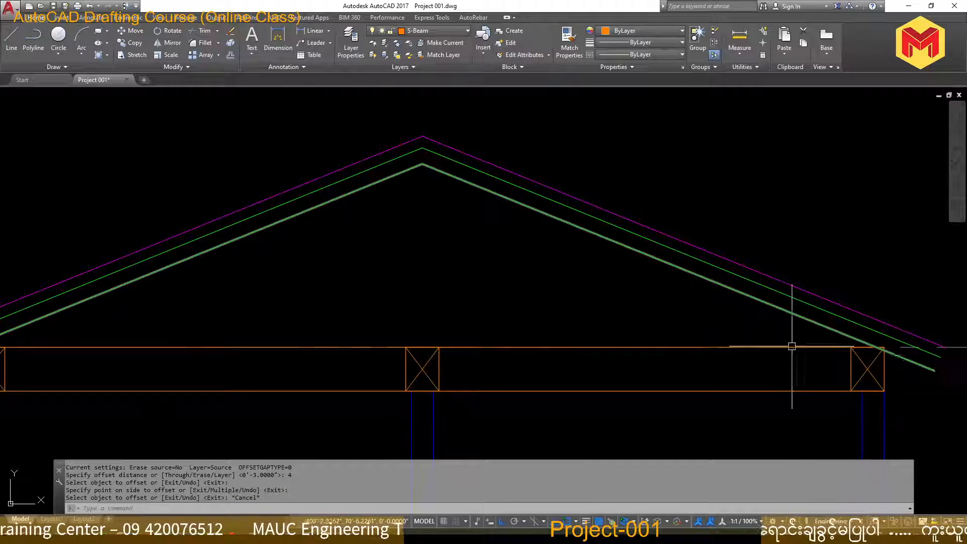
{"action": "scroll", "coordinate": [531, 296], "scroll_direction": "down", "scroll_amount": 3}
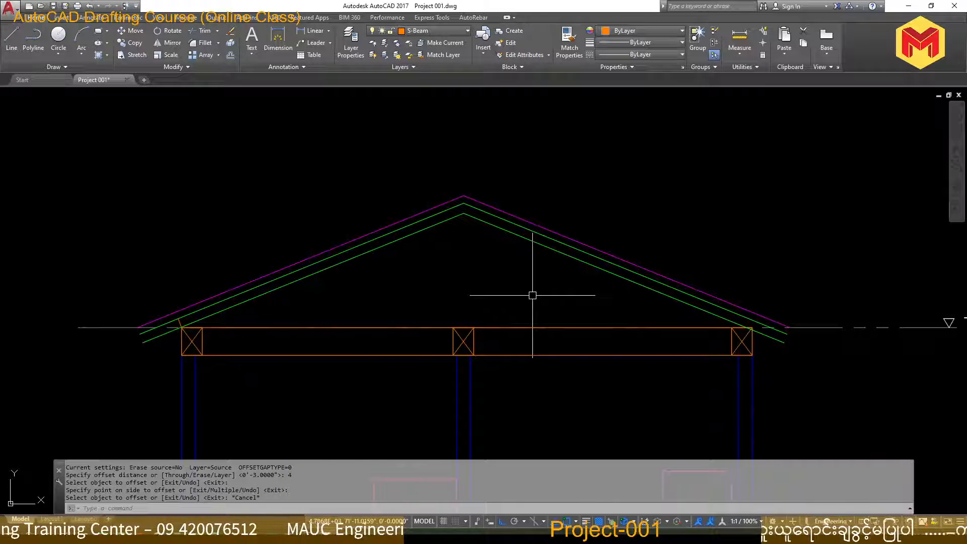
{"action": "scroll", "coordinate": [481, 245], "scroll_direction": "up", "scroll_amount": 2}
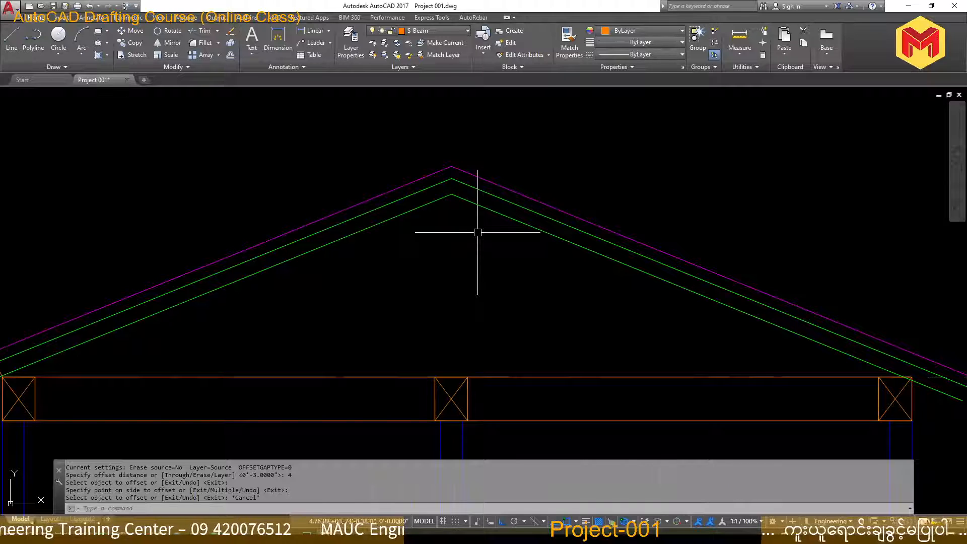
{"action": "scroll", "coordinate": [477, 232], "scroll_direction": "down", "scroll_amount": 2}
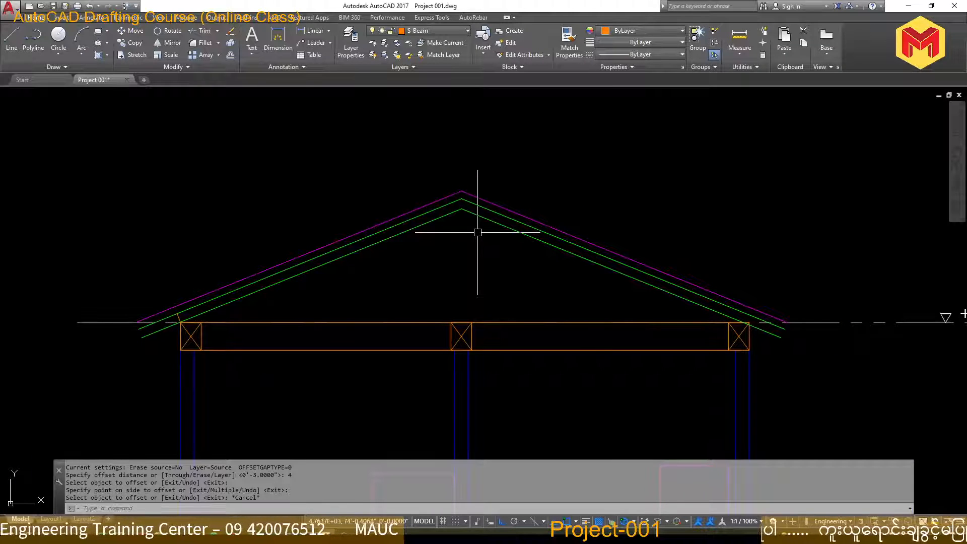
{"action": "middle_click_drag", "start_coordinate": [477, 232], "coordinate": [576, 178]}
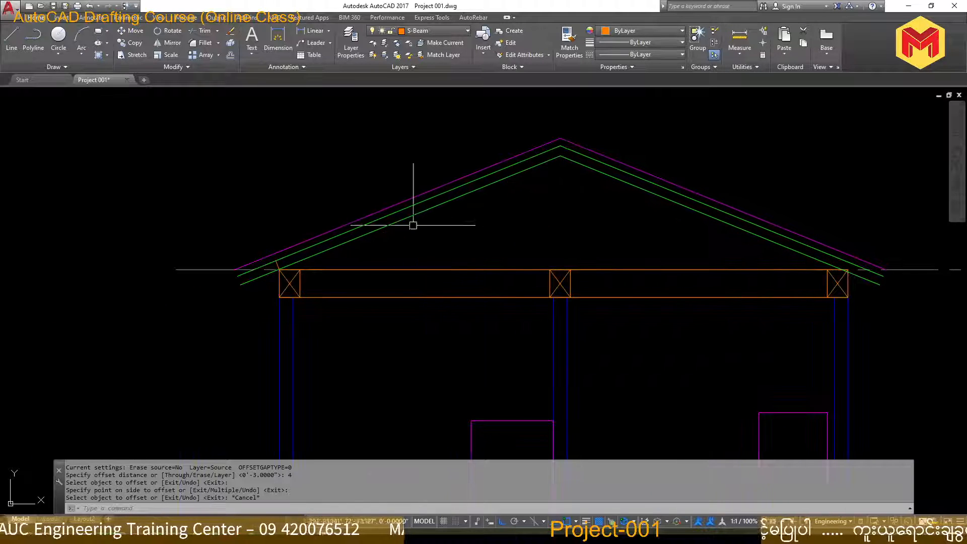
{"action": "scroll", "coordinate": [263, 268], "scroll_direction": "up", "scroll_amount": 5}
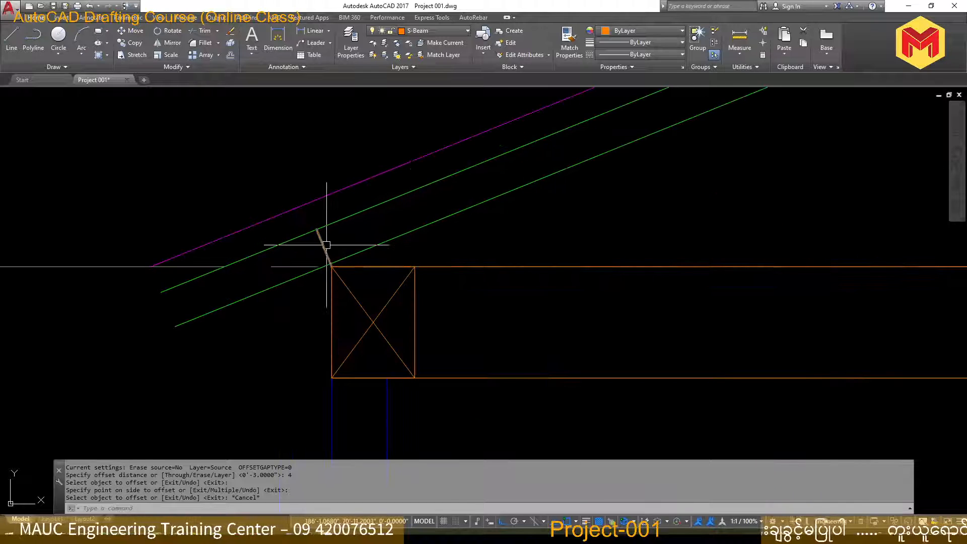
{"action": "key", "text": "Escape"}
{"action": "scroll", "coordinate": [324, 249], "scroll_direction": "down", "scroll_amount": 5}
{"action": "key", "text": "Escape"}
{"action": "scroll", "coordinate": [889, 248], "scroll_direction": "up", "scroll_amount": 6}
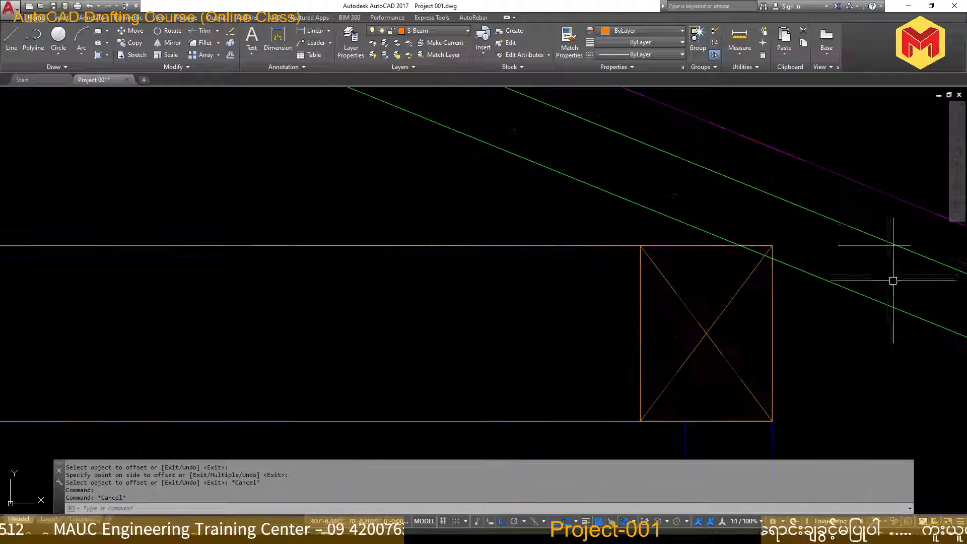
{"action": "scroll", "coordinate": [885, 285], "scroll_direction": "down", "scroll_amount": 5}
{"action": "scroll", "coordinate": [528, 220], "scroll_direction": "down", "scroll_amount": 3}
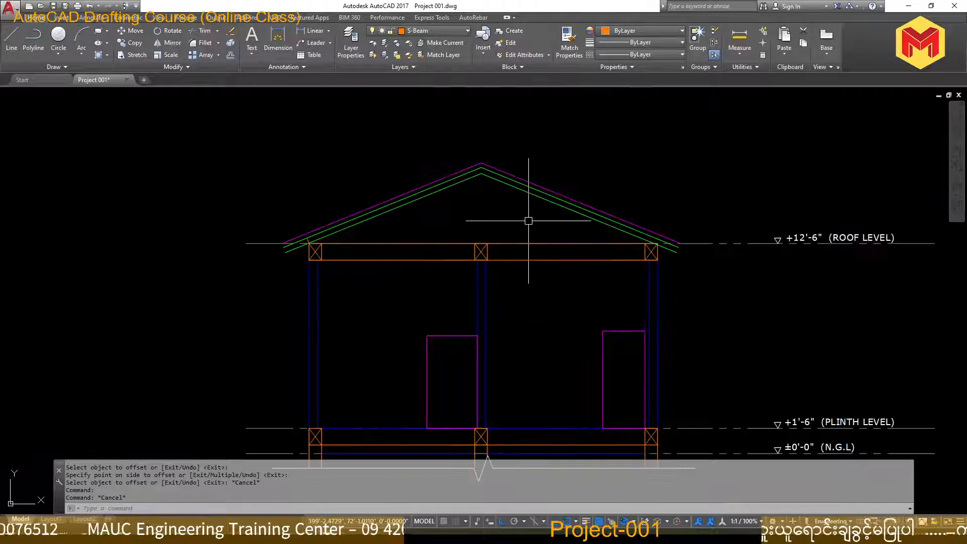
- Delete the three roof outlines and the short perpendicular line above the left beam from the section
{"action": "left_click", "coordinate": [518, 215]}
{"action": "left_click", "coordinate": [443, 134]}
{"action": "key", "text": "Delete"}
{"action": "scroll", "coordinate": [599, 204], "scroll_direction": "down", "scroll_amount": 3}
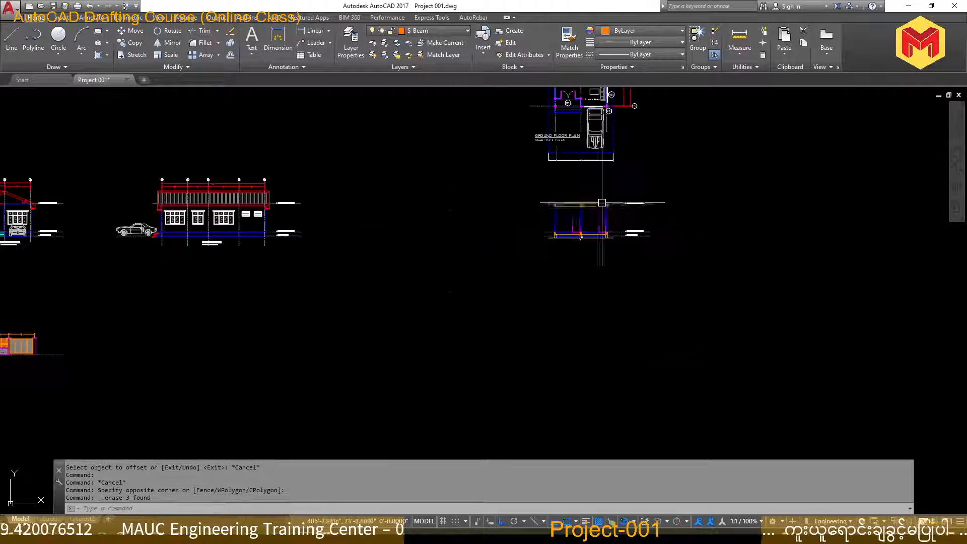
{"action": "scroll", "coordinate": [557, 199], "scroll_direction": "up", "scroll_amount": 8}
{"action": "key", "text": "Delete"}
{"action": "scroll", "coordinate": [554, 226], "scroll_direction": "down", "scroll_amount": 8}
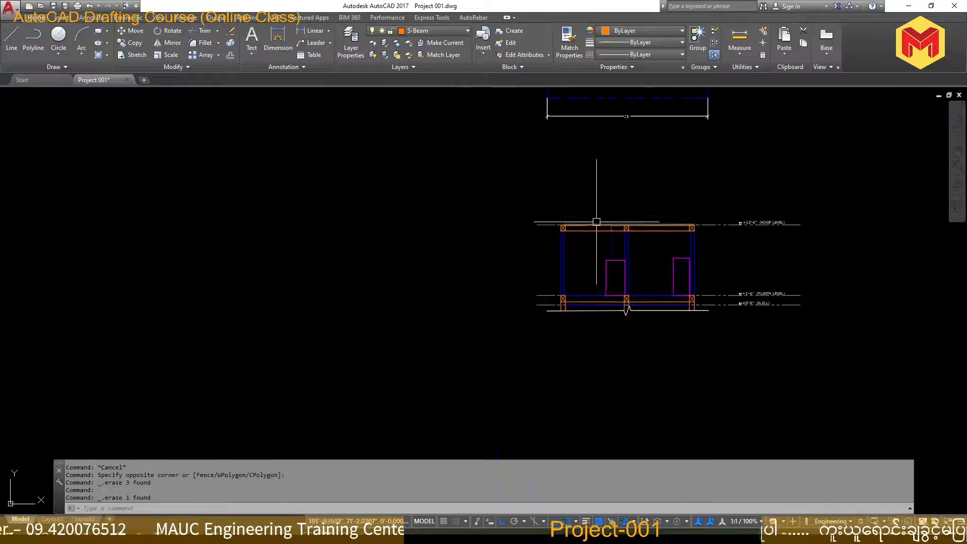
- Copy grid lines A, B and C with their bubbles and horizontal dimensions from the Front Elevation onto the building section's columns
{"action": "scroll", "coordinate": [621, 222], "scroll_direction": "up", "scroll_amount": 5}
{"action": "scroll", "coordinate": [585, 249], "scroll_direction": "down", "scroll_amount": 7}
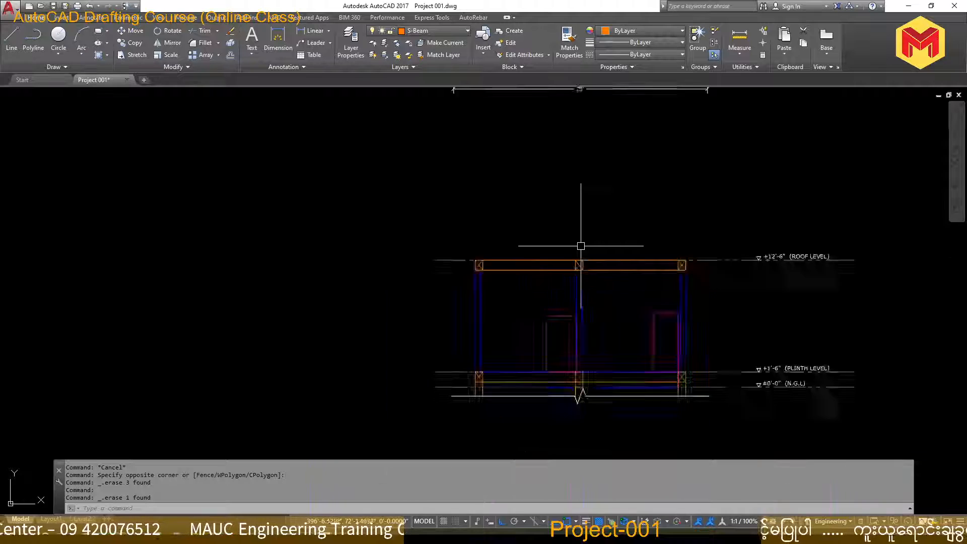
{"action": "scroll", "coordinate": [438, 237], "scroll_direction": "up", "scroll_amount": 5}
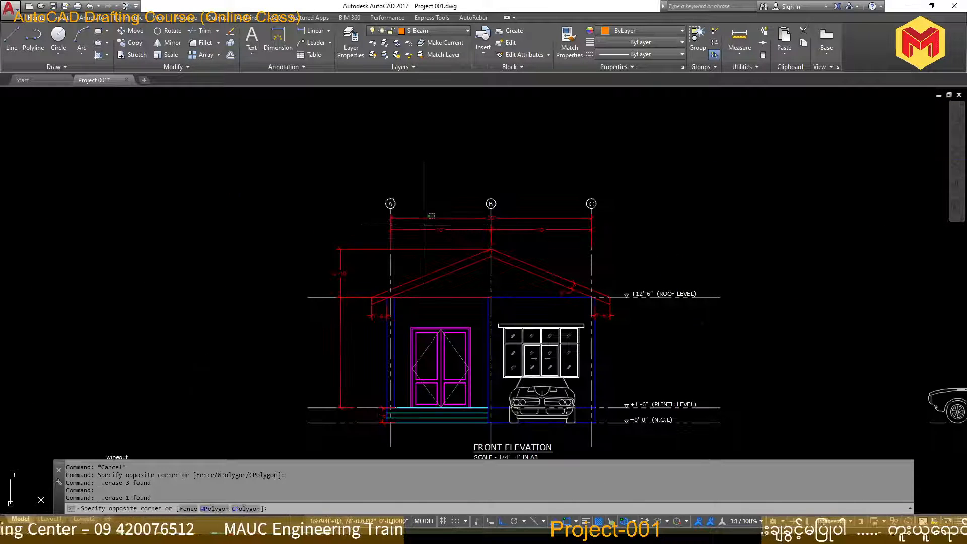
{"action": "left_click", "coordinate": [422, 210]}
{"action": "left_click", "coordinate": [648, 172]}
{"action": "left_click", "coordinate": [348, 235]}
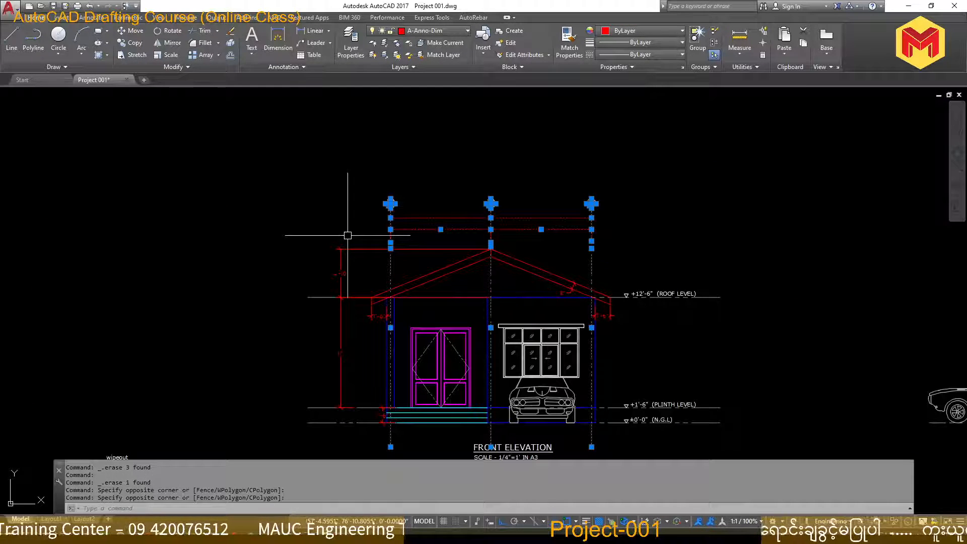
{"action": "type", "text": "co"}
{"action": "key", "text": "Return"}
{"action": "scroll", "coordinate": [362, 408], "scroll_direction": "up", "scroll_amount": 6}
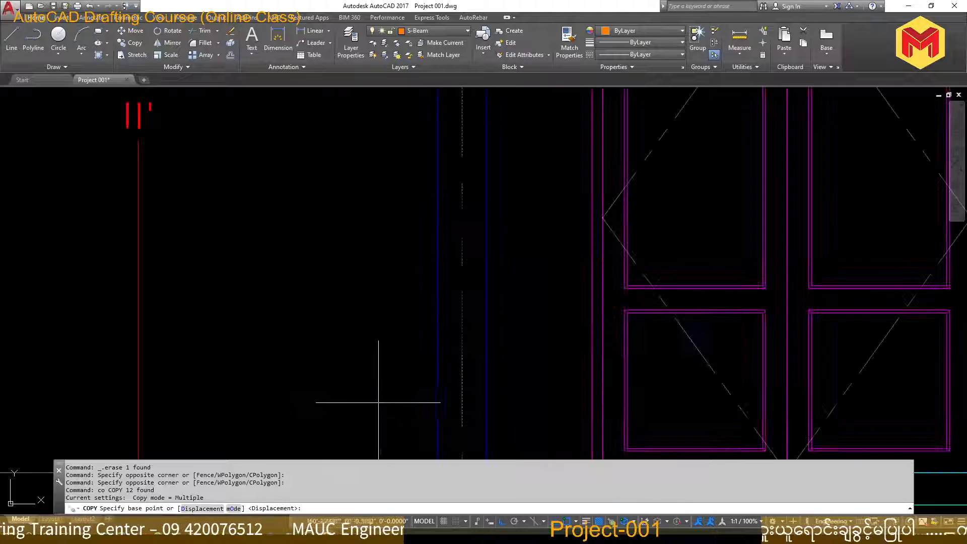
{"action": "left_click", "coordinate": [447, 333]}
{"action": "scroll", "coordinate": [438, 317], "scroll_direction": "down", "scroll_amount": 8}
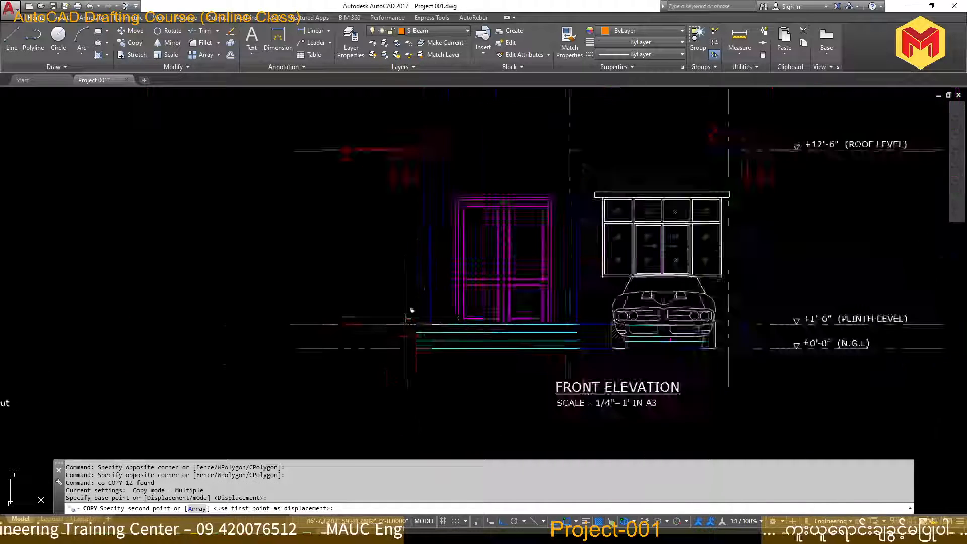
{"action": "scroll", "coordinate": [571, 317], "scroll_direction": "up", "scroll_amount": 8}
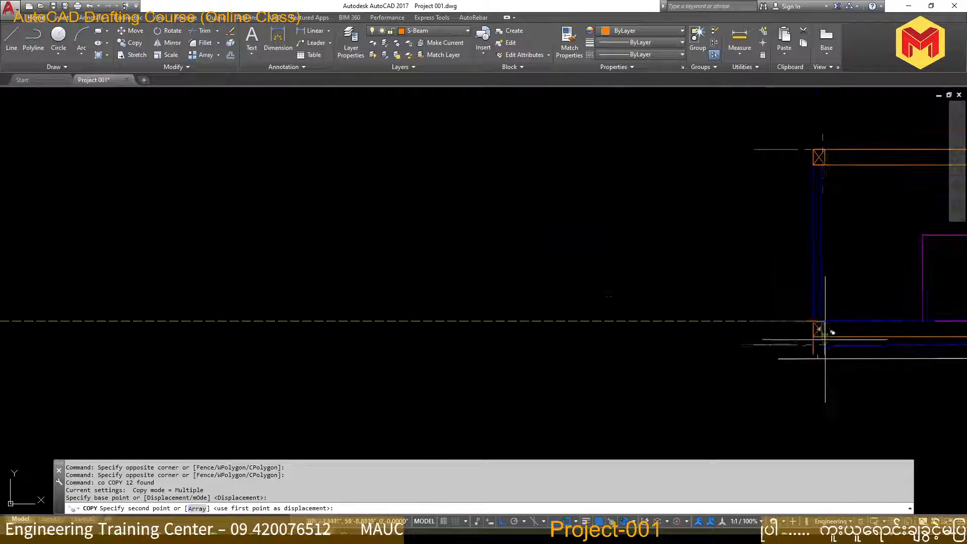
{"action": "left_click", "coordinate": [803, 311]}
{"action": "scroll", "coordinate": [806, 312], "scroll_direction": "down", "scroll_amount": 5}
{"action": "scroll", "coordinate": [856, 282], "scroll_direction": "up", "scroll_amount": 5}
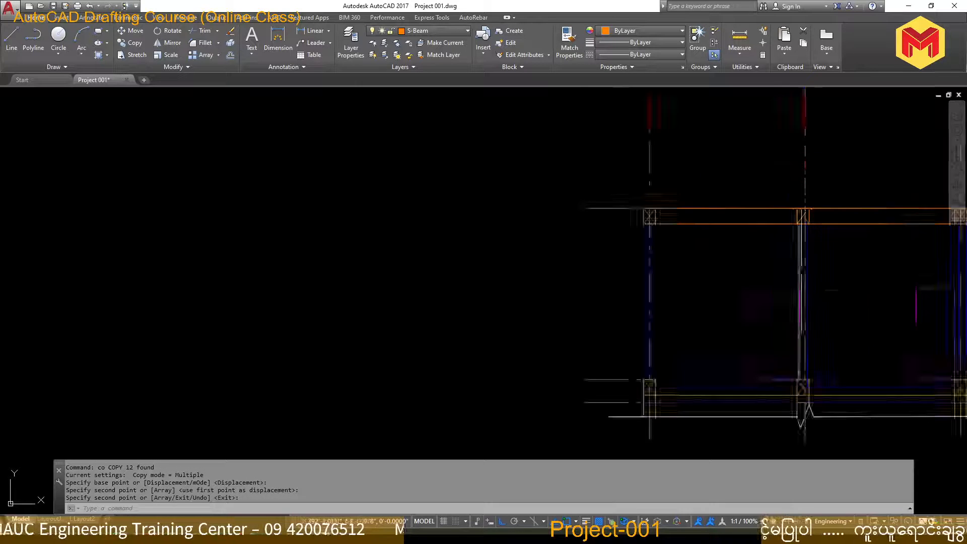
{"action": "scroll", "coordinate": [647, 241], "scroll_direction": "down", "scroll_amount": 6}
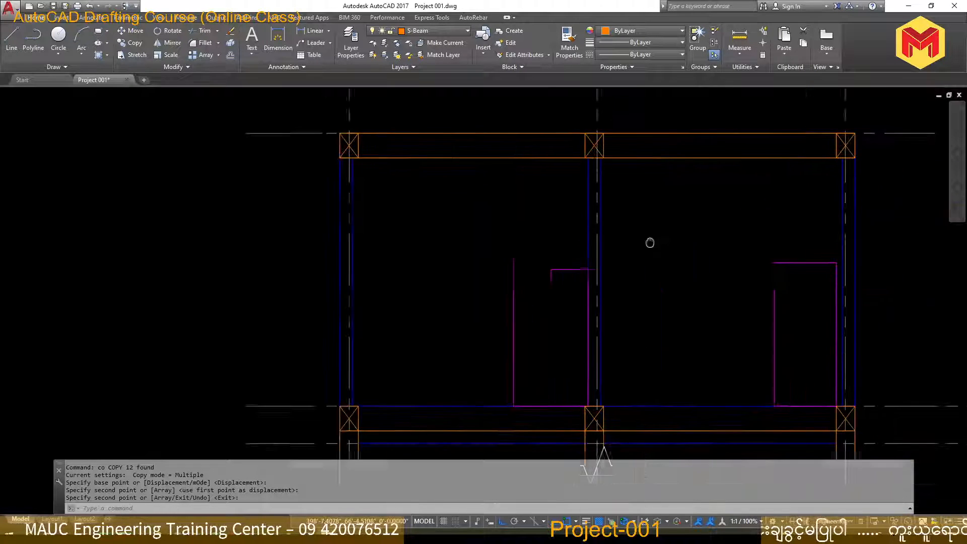
- Place vertical construction lines in the ground floor plan through the study area face of the master bedroom wall and the grid B column's right edge
{"action": "middle_click_drag", "start_coordinate": [589, 282], "coordinate": [589, 444]}
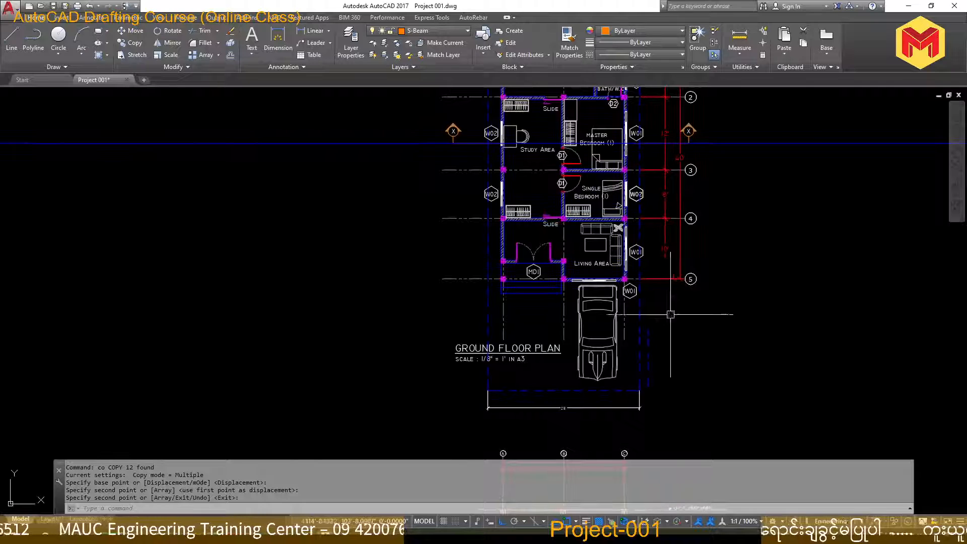
{"action": "scroll", "coordinate": [586, 137], "scroll_direction": "up", "scroll_amount": 4}
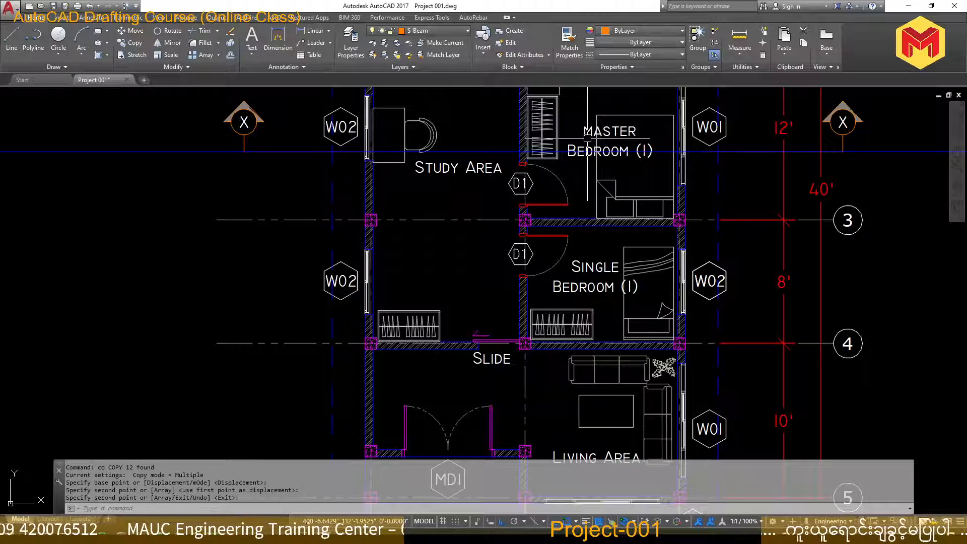
{"action": "scroll", "coordinate": [504, 120], "scroll_direction": "up", "scroll_amount": 4}
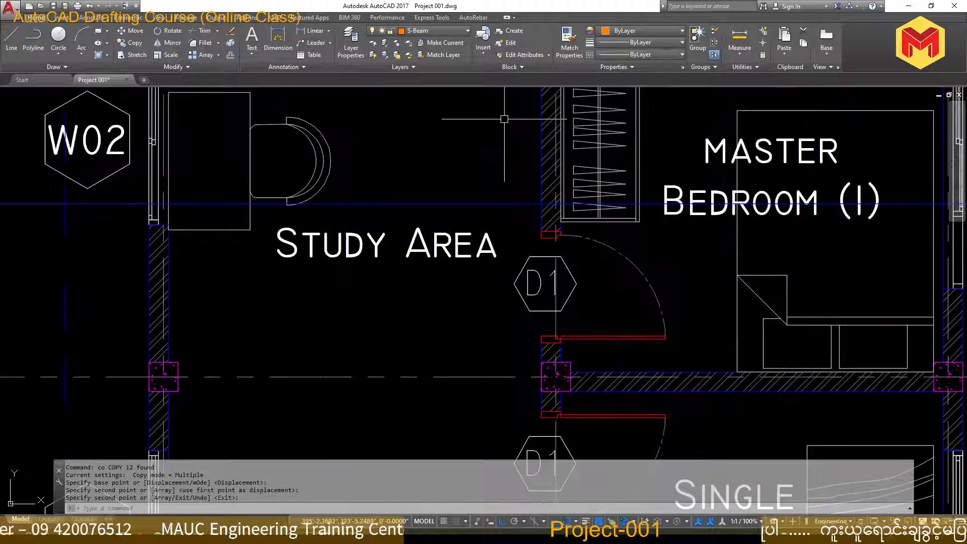
{"action": "type", "text": "XL"}
{"action": "key", "text": "Return"}
{"action": "type", "text": "v"}
{"action": "key", "text": "Return"}
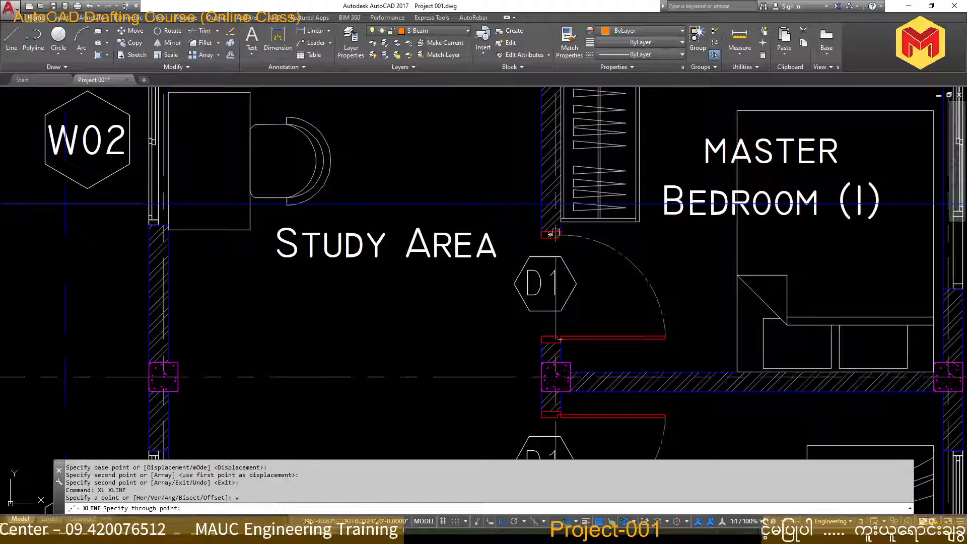
{"action": "left_click", "coordinate": [541, 203]}
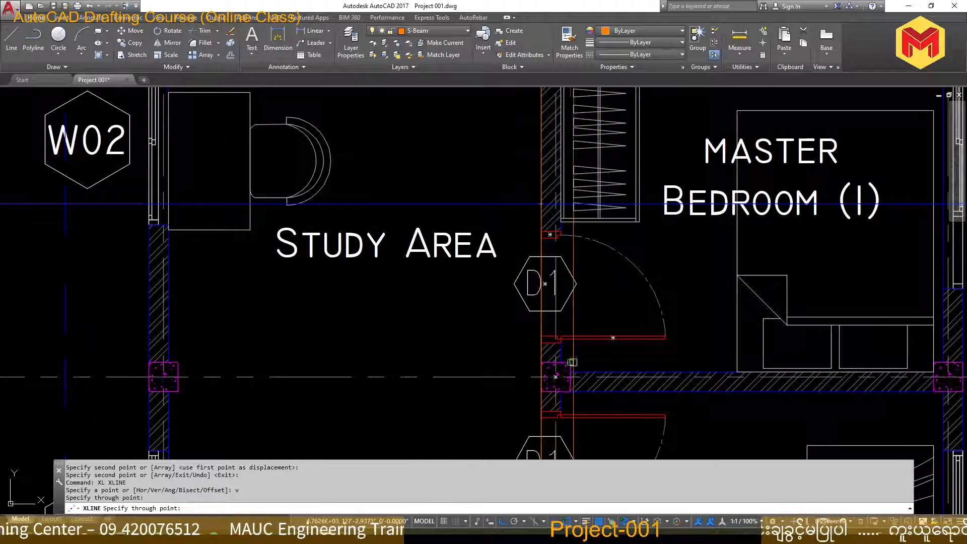
{"action": "left_click", "coordinate": [570, 337]}
{"action": "key", "text": "Return"}
- Compare the projected construction lines at the section's middle column with the wall between the study area and master bedroom in the plan
{"action": "scroll", "coordinate": [500, 235], "scroll_direction": "down", "scroll_amount": 8}
{"action": "scroll", "coordinate": [489, 297], "scroll_direction": "up", "scroll_amount": 5}
{"action": "scroll", "coordinate": [573, 228], "scroll_direction": "up", "scroll_amount": 3}
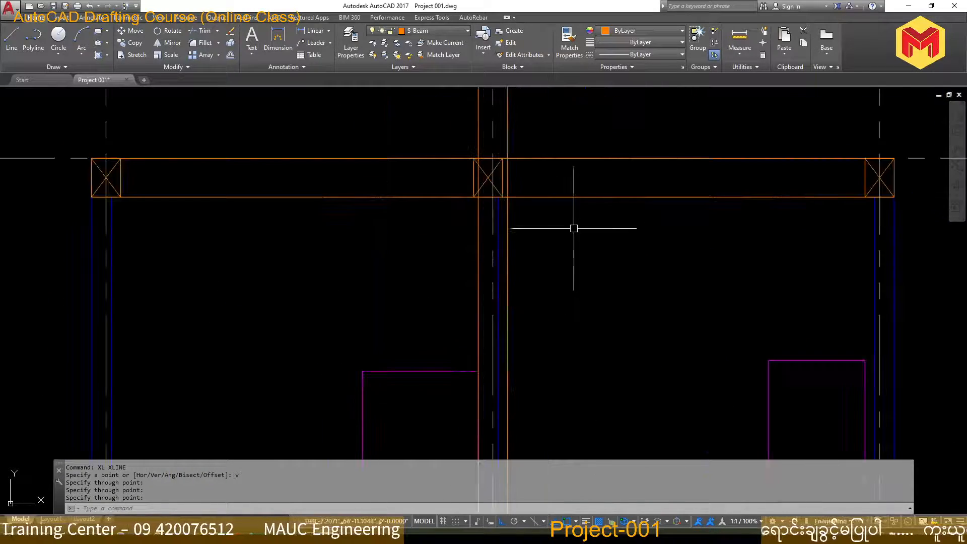
{"action": "scroll", "coordinate": [540, 233], "scroll_direction": "down", "scroll_amount": 3}
{"action": "middle_click_drag", "start_coordinate": [544, 226], "coordinate": [534, 418]}
{"action": "middle_click_drag", "start_coordinate": [537, 126], "coordinate": [546, 419]}
{"action": "scroll", "coordinate": [534, 175], "scroll_direction": "up", "scroll_amount": 5}
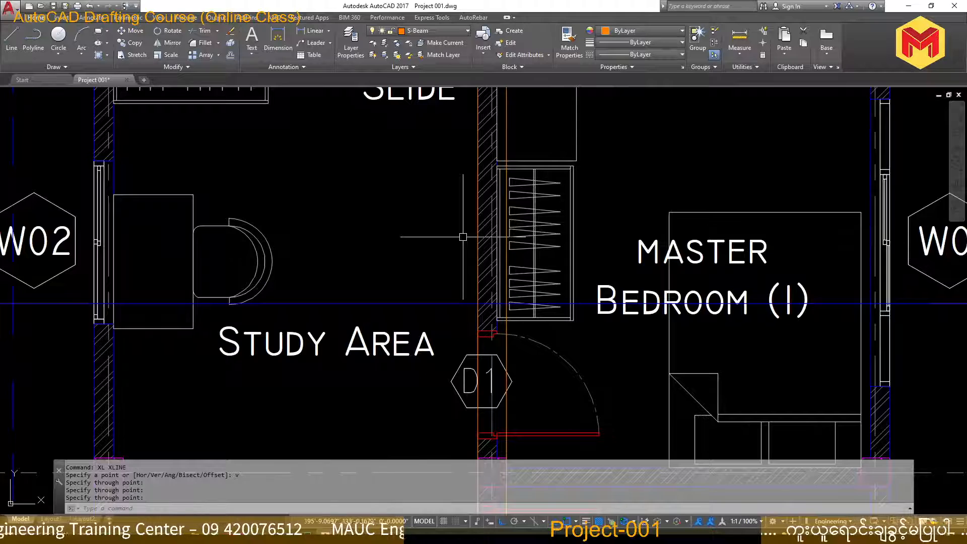
{"action": "scroll", "coordinate": [551, 291], "scroll_direction": "down", "scroll_amount": 2}
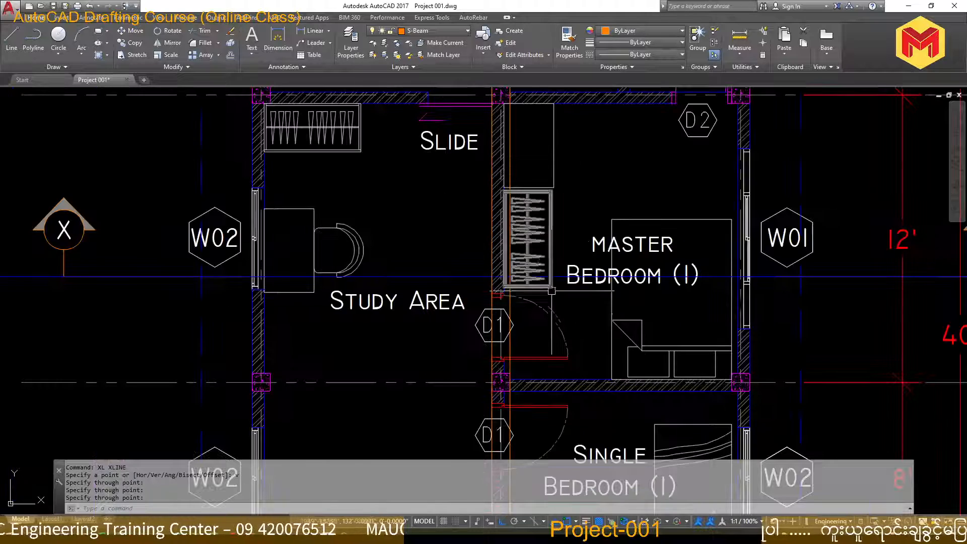
- Move the section's grid B beam boxes and the column edges below them onto the vertical construction lines projected from the plan
{"action": "scroll", "coordinate": [490, 223], "scroll_direction": "down", "scroll_amount": 7}
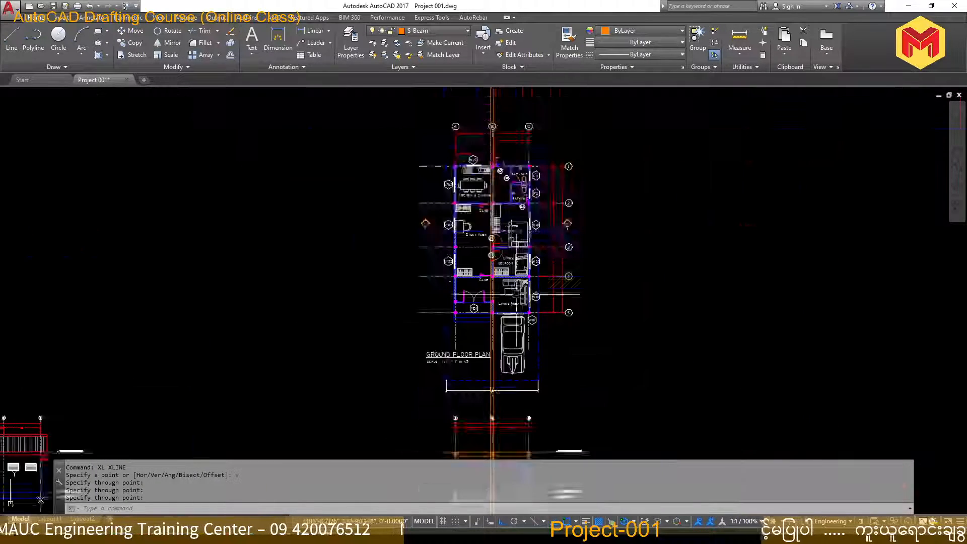
{"action": "scroll", "coordinate": [492, 237], "scroll_direction": "up", "scroll_amount": 7}
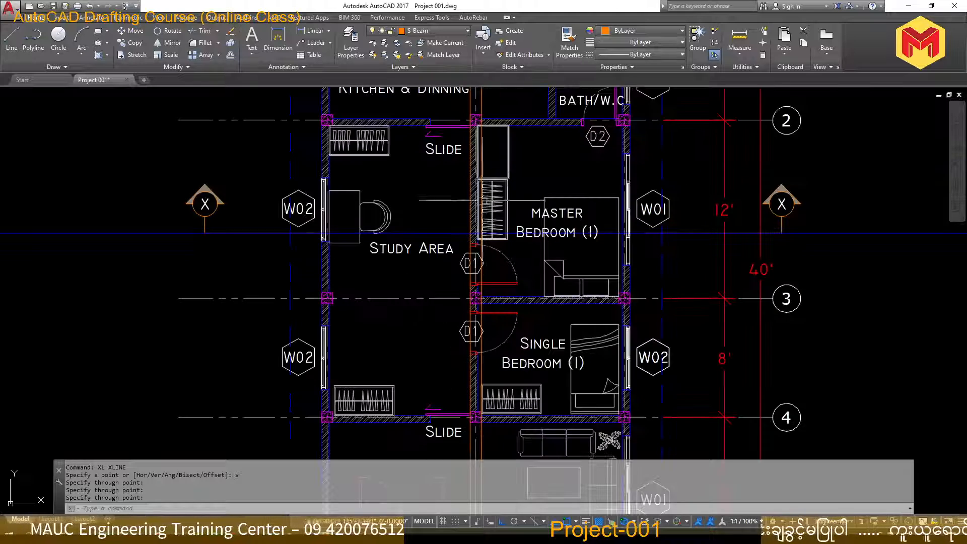
{"action": "middle_click_drag", "start_coordinate": [486, 331], "coordinate": [504, 63]}
{"action": "middle_click_drag", "start_coordinate": [485, 395], "coordinate": [497, 256]}
{"action": "scroll", "coordinate": [497, 255], "scroll_direction": "down", "scroll_amount": 5}
{"action": "middle_click_drag", "start_coordinate": [499, 325], "coordinate": [494, 217]}
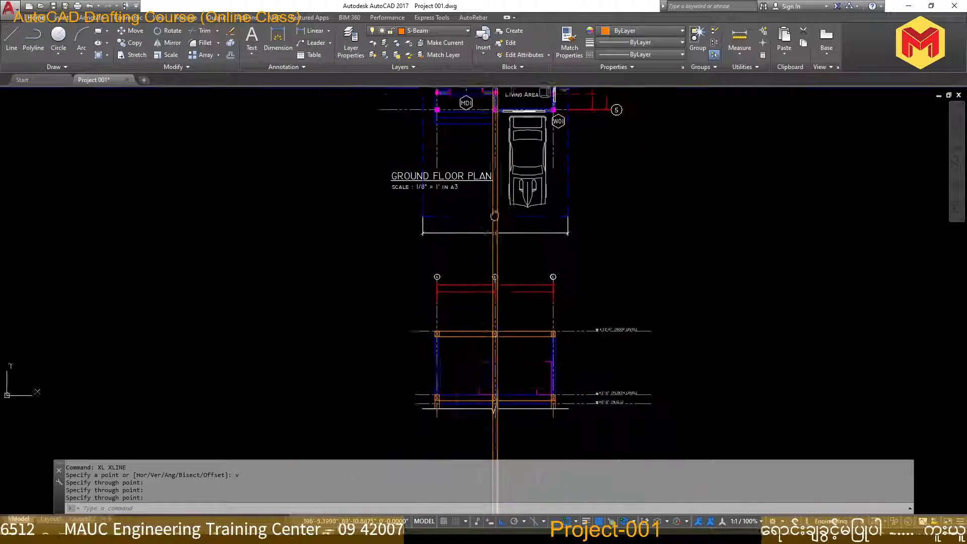
{"action": "scroll", "coordinate": [491, 385], "scroll_direction": "up", "scroll_amount": 6}
{"action": "scroll", "coordinate": [567, 269], "scroll_direction": "up", "scroll_amount": 4}
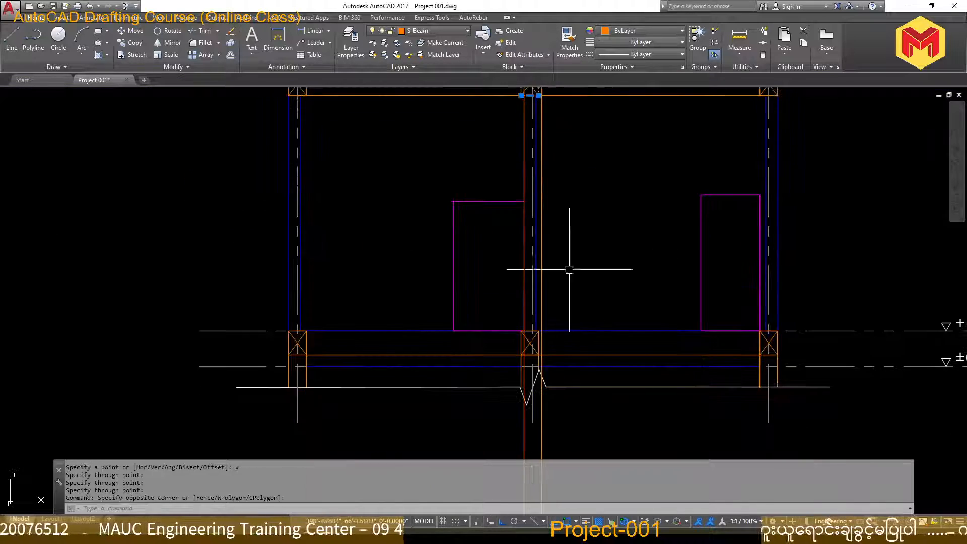
{"action": "left_click", "coordinate": [515, 273]}
{"action": "left_click", "coordinate": [603, 357]}
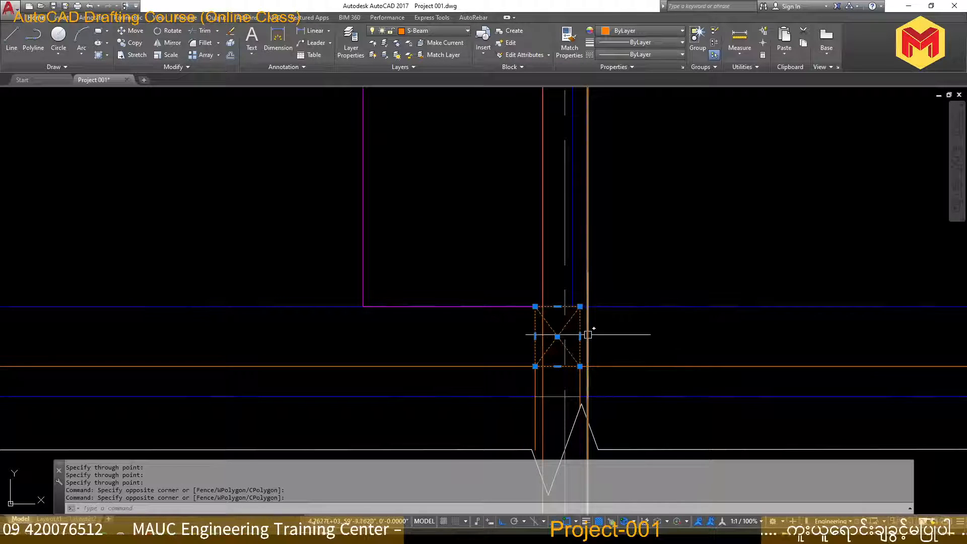
{"action": "left_click", "coordinate": [535, 384]}
{"action": "left_click", "coordinate": [580, 383]}
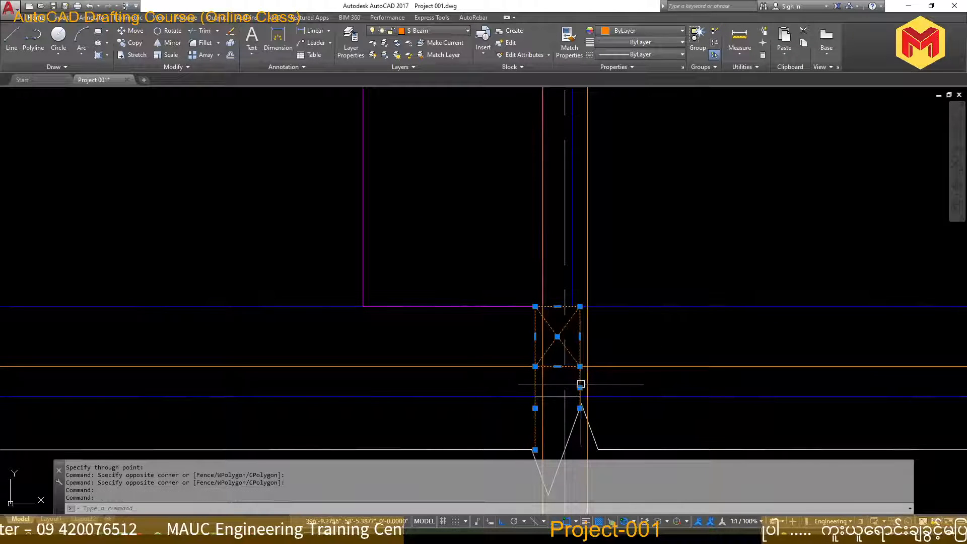
{"action": "scroll", "coordinate": [614, 332], "scroll_direction": "up", "scroll_amount": 2}
{"action": "type", "text": "m"}
{"action": "key", "text": "Return"}
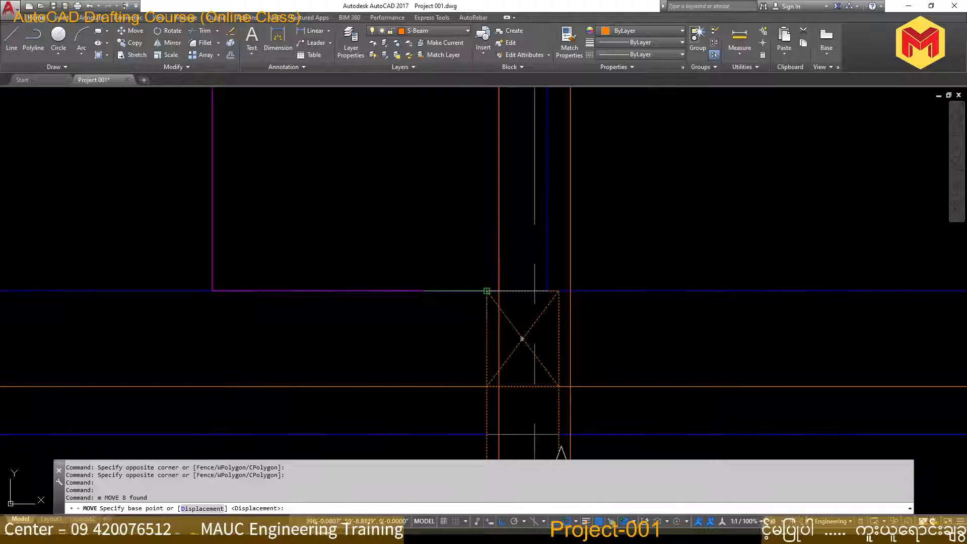
{"action": "left_click", "coordinate": [486, 290]}
{"action": "scroll", "coordinate": [554, 323], "scroll_direction": "down", "scroll_amount": 3}
{"action": "scroll", "coordinate": [571, 358], "scroll_direction": "down", "scroll_amount": 6}
- Delete the two vertical construction lines through the section and the horizontal construction line through the floor plan
{"action": "left_click", "coordinate": [538, 408]}
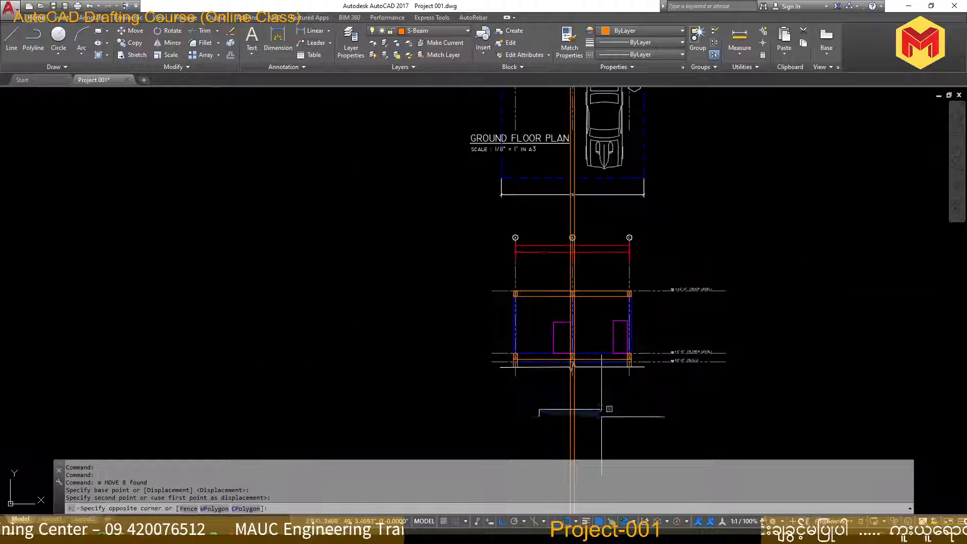
{"action": "left_click", "coordinate": [608, 416]}
{"action": "left_click", "coordinate": [608, 417]}
{"action": "left_click", "coordinate": [479, 436]}
{"action": "key", "text": "Delete"}
{"action": "scroll", "coordinate": [484, 420], "scroll_direction": "down", "scroll_amount": 4}
{"action": "scroll", "coordinate": [501, 388], "scroll_direction": "up", "scroll_amount": 2}
{"action": "scroll", "coordinate": [484, 362], "scroll_direction": "down", "scroll_amount": 6}
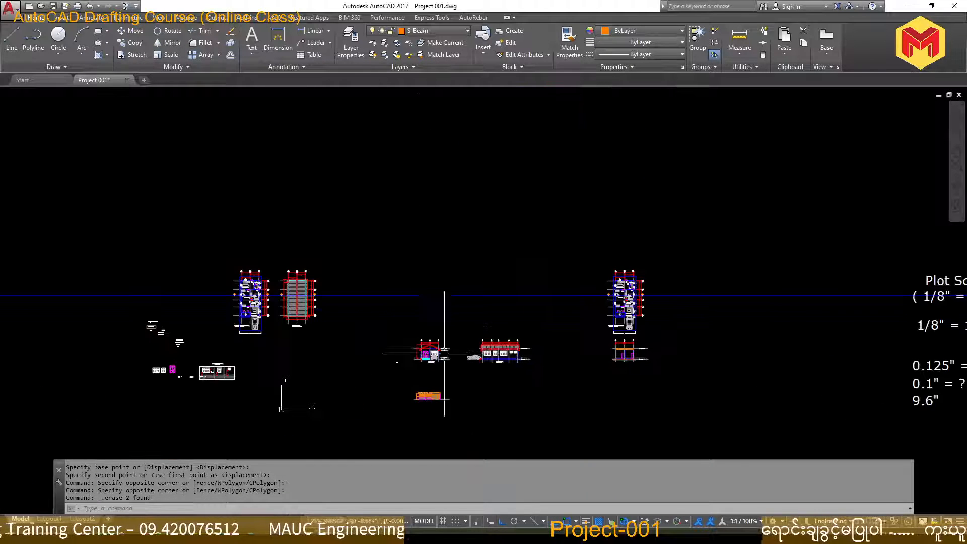
{"action": "left_click", "coordinate": [448, 363]}
{"action": "left_click", "coordinate": [395, 226]}
- Copy the roof outlines and both 1'-6" overhang dimensions from the Front Elevation onto the section, aligned on grid B at roof level
{"action": "scroll", "coordinate": [428, 350], "scroll_direction": "up", "scroll_amount": 10}
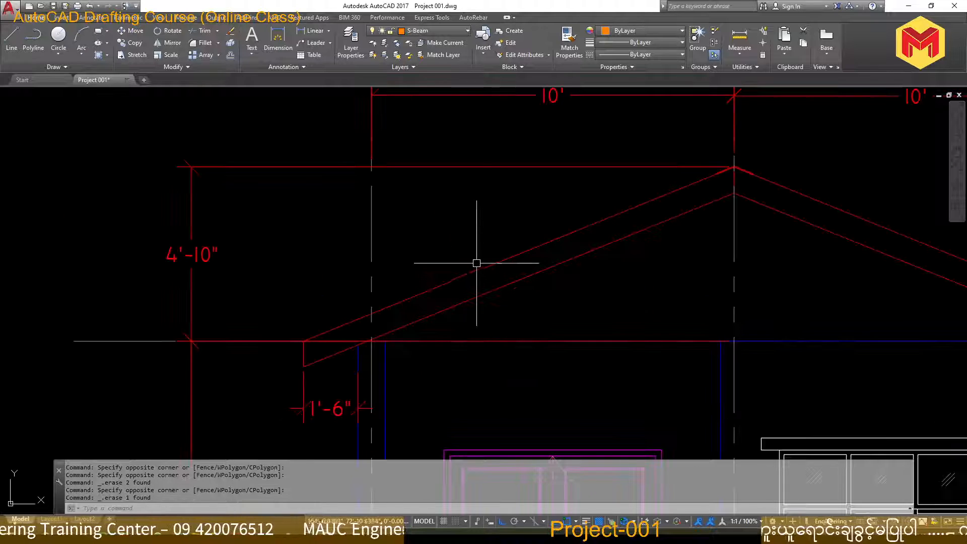
{"action": "left_click", "coordinate": [460, 274]}
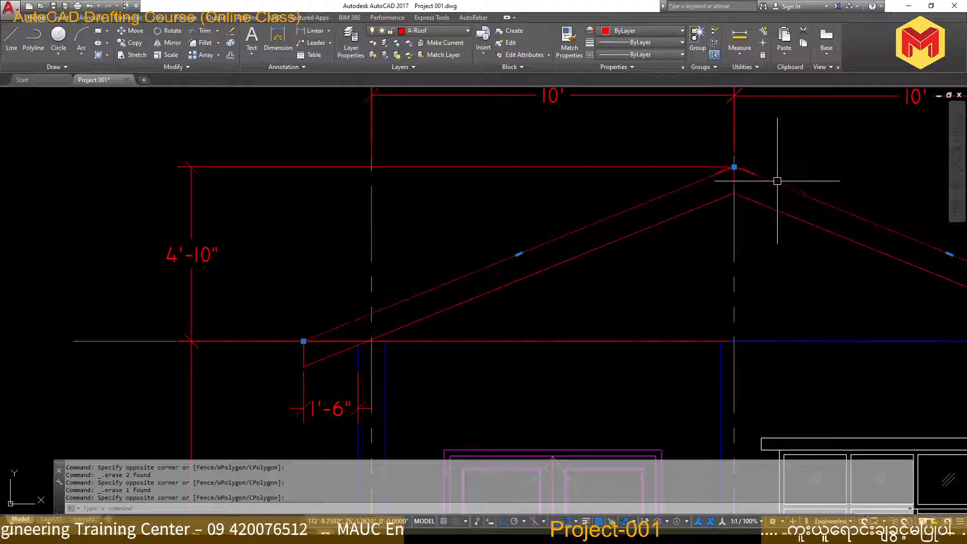
{"action": "scroll", "coordinate": [304, 330], "scroll_direction": "up", "scroll_amount": 4}
{"action": "left_click", "coordinate": [317, 430]}
{"action": "left_click", "coordinate": [288, 404]}
{"action": "scroll", "coordinate": [289, 403], "scroll_direction": "down", "scroll_amount": 6}
{"action": "middle_click_drag", "start_coordinate": [443, 364], "coordinate": [270, 335]}
{"action": "scroll", "coordinate": [650, 397], "scroll_direction": "up", "scroll_amount": 4}
{"action": "left_click", "coordinate": [685, 408]}
{"action": "left_click", "coordinate": [637, 338]}
{"action": "scroll", "coordinate": [636, 339], "scroll_direction": "down", "scroll_amount": 4}
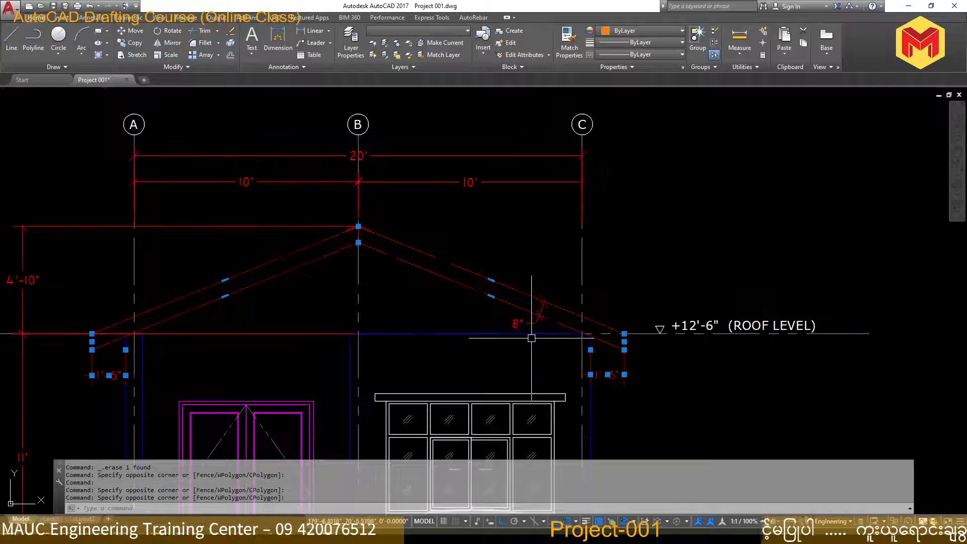
{"action": "type", "text": "co"}
{"action": "key", "text": "Return"}
{"action": "scroll", "coordinate": [373, 332], "scroll_direction": "up", "scroll_amount": 2}
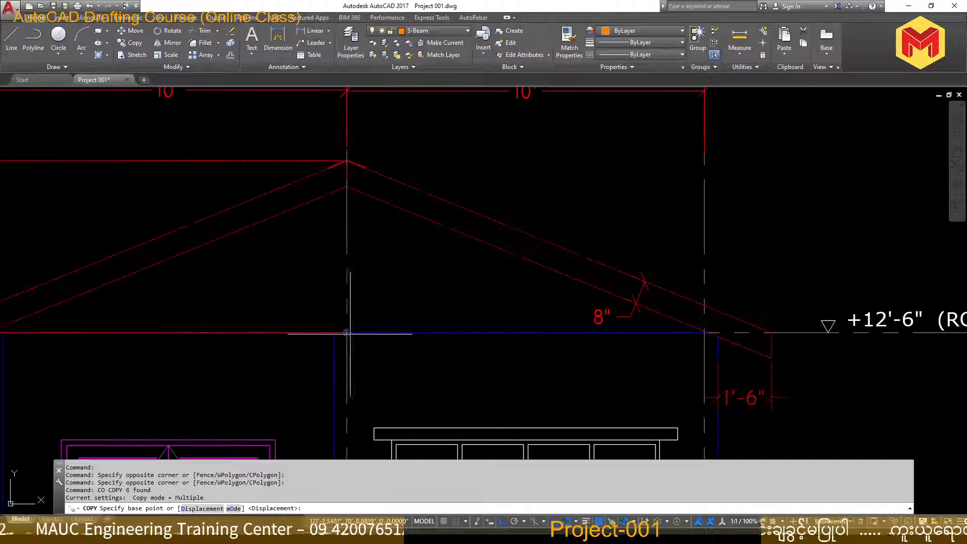
{"action": "left_click", "coordinate": [347, 332]}
{"action": "scroll", "coordinate": [346, 333], "scroll_direction": "down", "scroll_amount": 2}
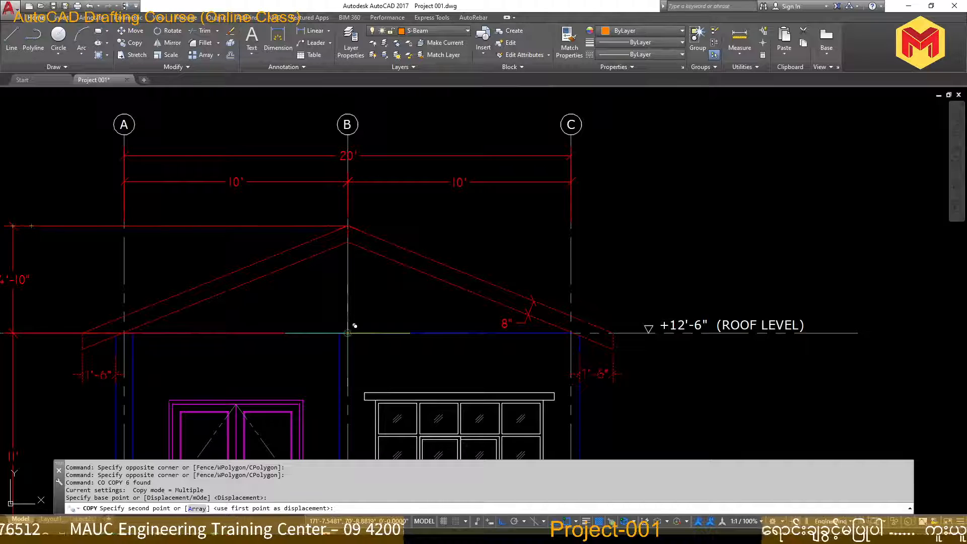
{"action": "scroll", "coordinate": [355, 326], "scroll_direction": "down", "scroll_amount": 5}
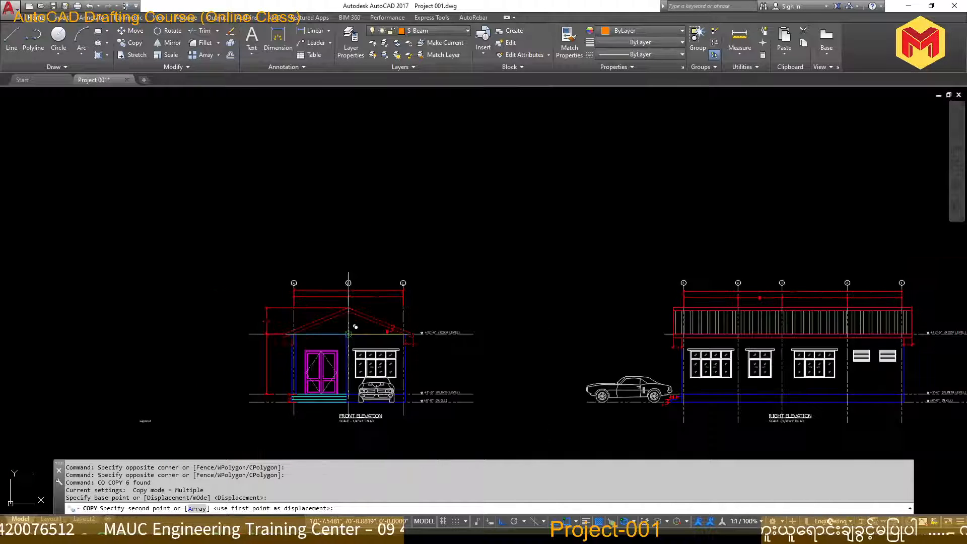
{"action": "middle_click_drag", "start_coordinate": [590, 336], "coordinate": [255, 311]}
{"action": "scroll", "coordinate": [251, 309], "scroll_direction": "down", "scroll_amount": 4}
{"action": "scroll", "coordinate": [592, 311], "scroll_direction": "up", "scroll_amount": 6}
{"action": "scroll", "coordinate": [729, 287], "scroll_direction": "up", "scroll_amount": 6}
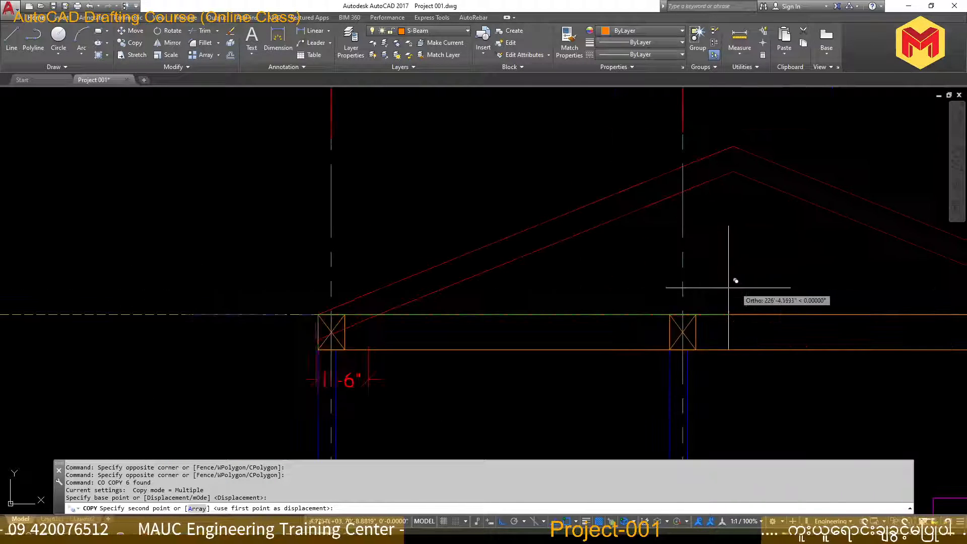
{"action": "scroll", "coordinate": [700, 297], "scroll_direction": "up", "scroll_amount": 6}
{"action": "left_click", "coordinate": [638, 366]}
{"action": "key", "text": "space"}
- Delete the section roof's lower outline and offset the upper roof line 3" downward
{"action": "scroll", "coordinate": [542, 354], "scroll_direction": "down", "scroll_amount": 8}
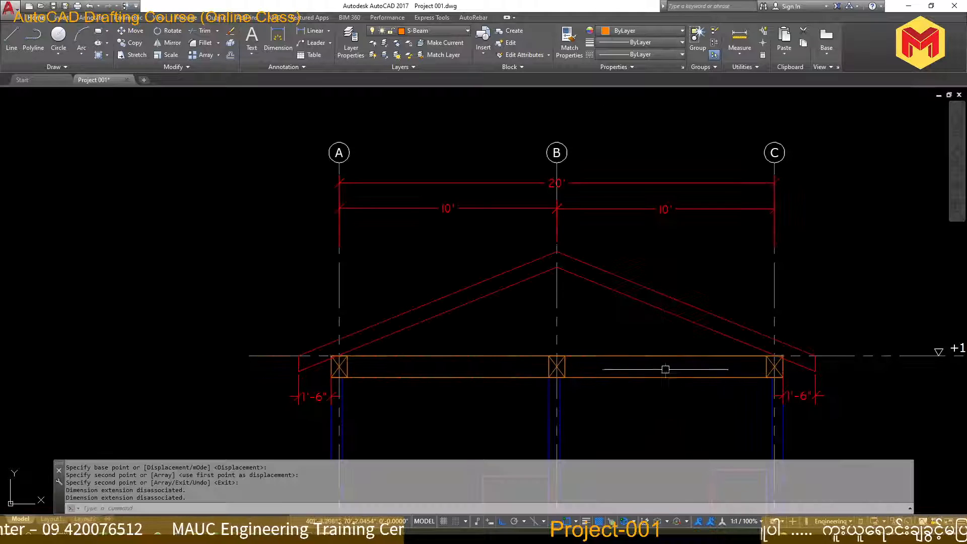
{"action": "scroll", "coordinate": [679, 334], "scroll_direction": "up", "scroll_amount": 3}
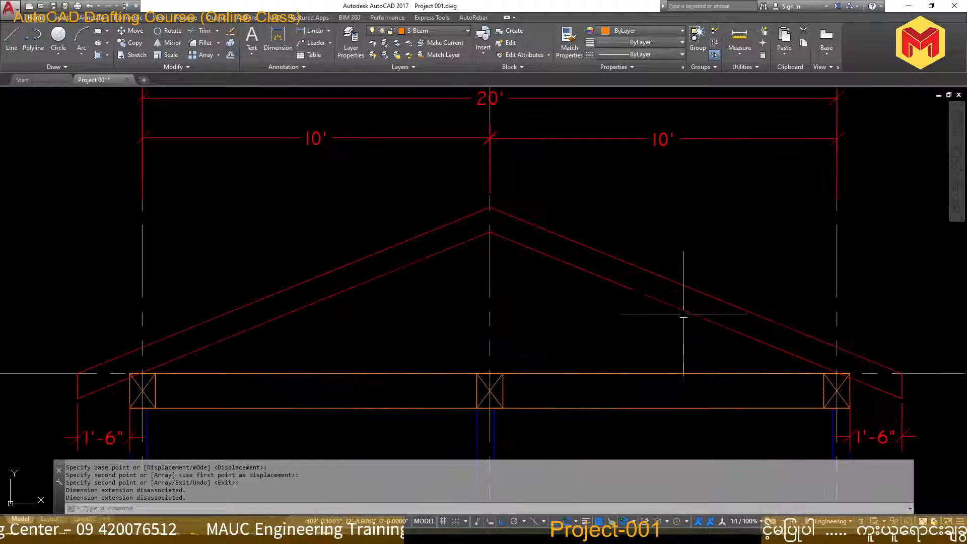
{"action": "left_click", "coordinate": [677, 315]}
{"action": "key", "text": "Delete"}
{"action": "type", "text": "o"}
{"action": "key", "text": "space"}
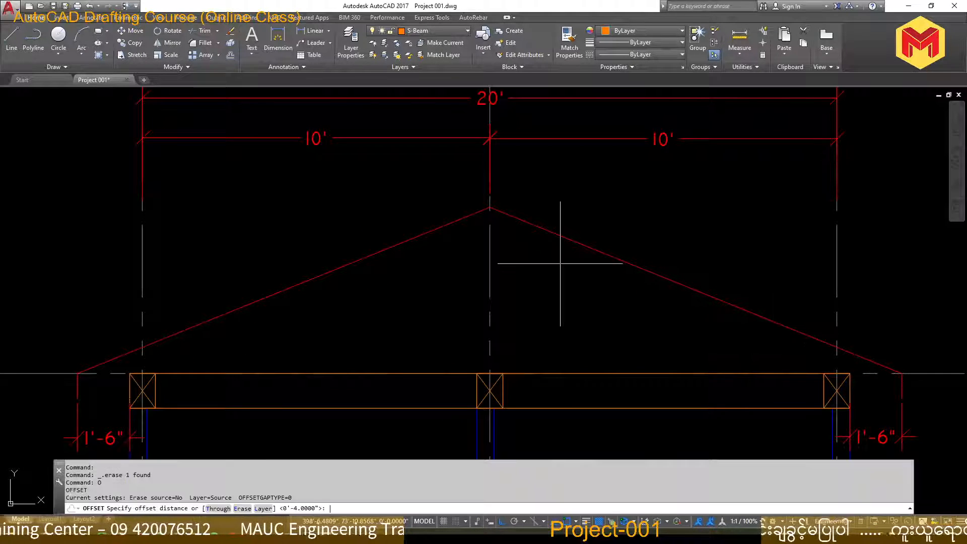
{"action": "type", "text": "3"}
{"action": "key", "text": "Return"}
{"action": "left_click", "coordinate": [574, 241]}
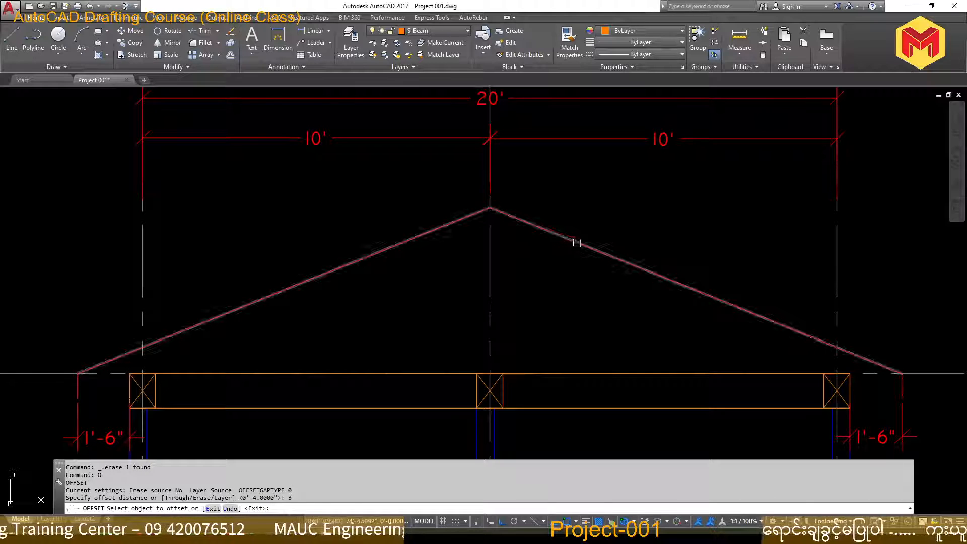
{"action": "key", "text": "Escape"}
{"action": "key", "text": "Escape"}
- Offset the second roof line another 4" downward to form the rafter's underside
{"action": "type", "text": "o"}
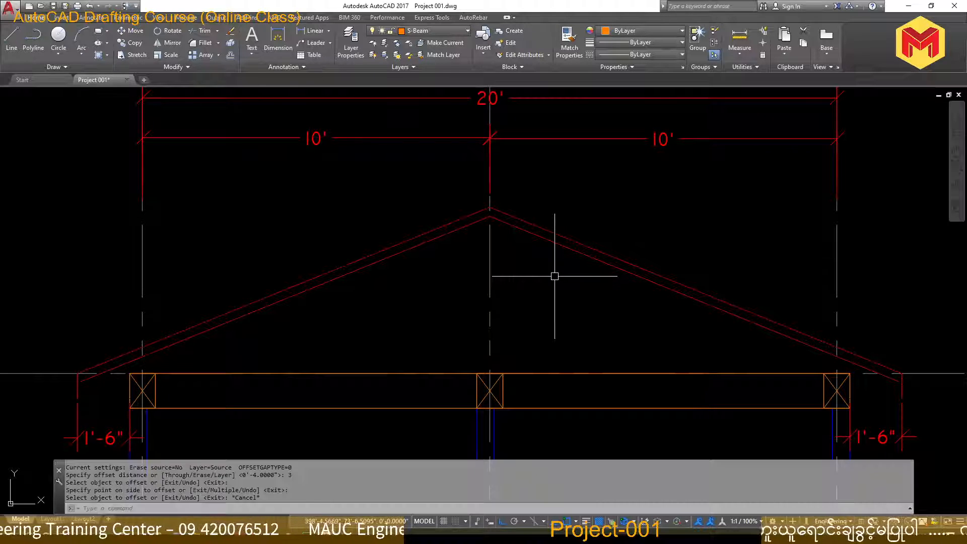
{"action": "key", "text": "space"}
{"action": "type", "text": "4"}
{"action": "key", "text": "Return"}
{"action": "left_click", "coordinate": [574, 254]}
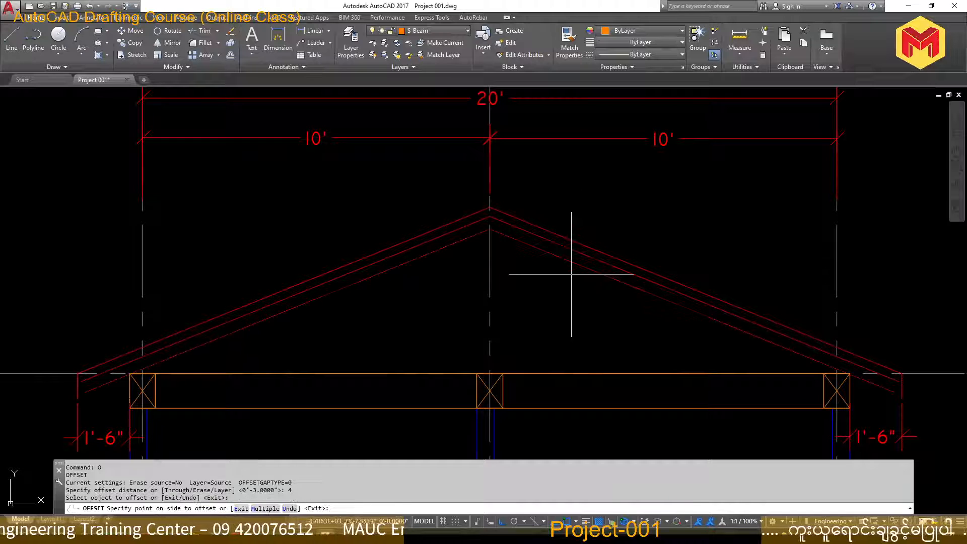
{"action": "left_click", "coordinate": [571, 274]}
{"action": "key", "text": "Escape"}
{"action": "key", "text": "Escape"}
- Extend the two offset roof lines to the vertical overhang limits at both eaves
{"action": "scroll", "coordinate": [341, 312], "scroll_direction": "up", "scroll_amount": 4}
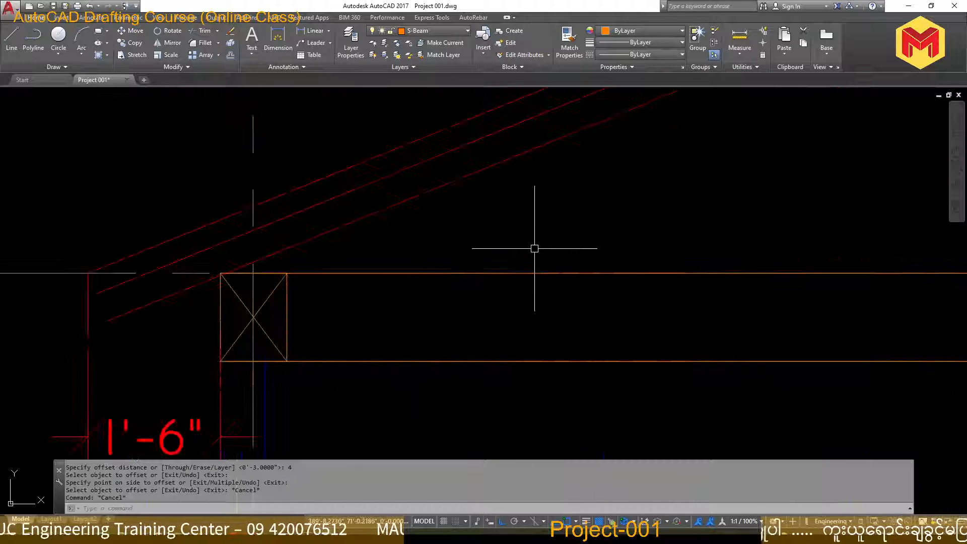
{"action": "scroll", "coordinate": [261, 267], "scroll_direction": "up", "scroll_amount": 5}
{"action": "scroll", "coordinate": [427, 226], "scroll_direction": "down", "scroll_amount": 6}
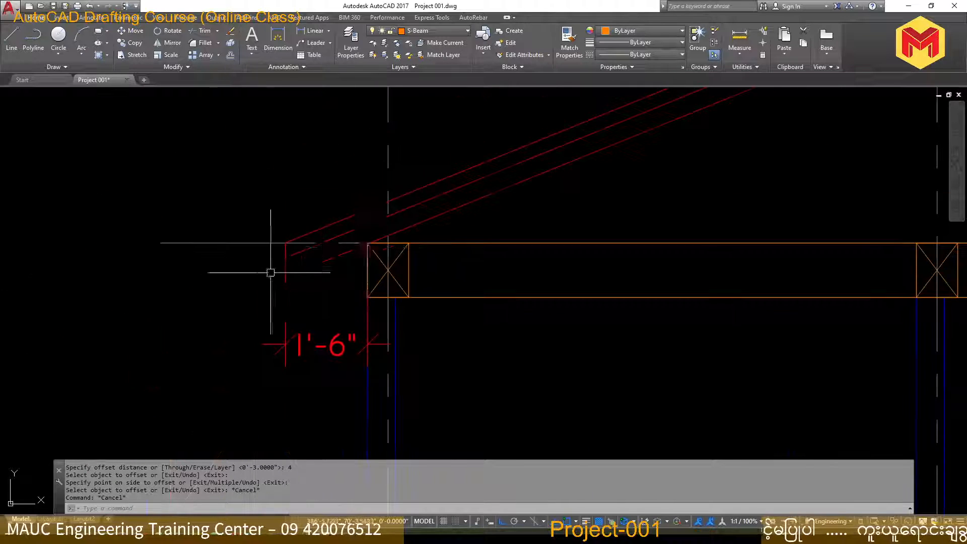
{"action": "scroll", "coordinate": [274, 271], "scroll_direction": "up", "scroll_amount": 4}
{"action": "type", "text": "ex"}
{"action": "key", "text": "space"}
{"action": "key", "text": "space"}
{"action": "double_click", "coordinate": [337, 270]}
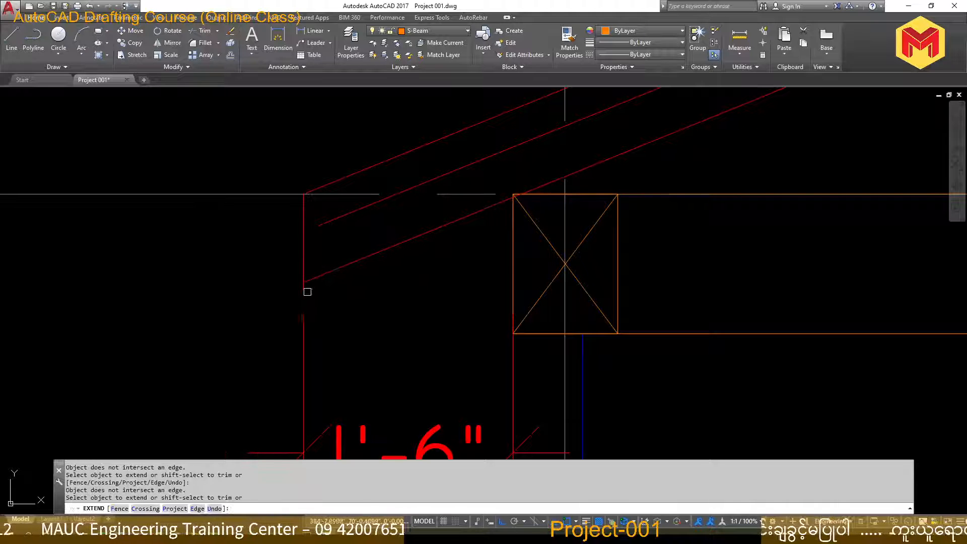
{"action": "left_click", "coordinate": [309, 282]}
{"action": "left_click", "coordinate": [323, 224]}
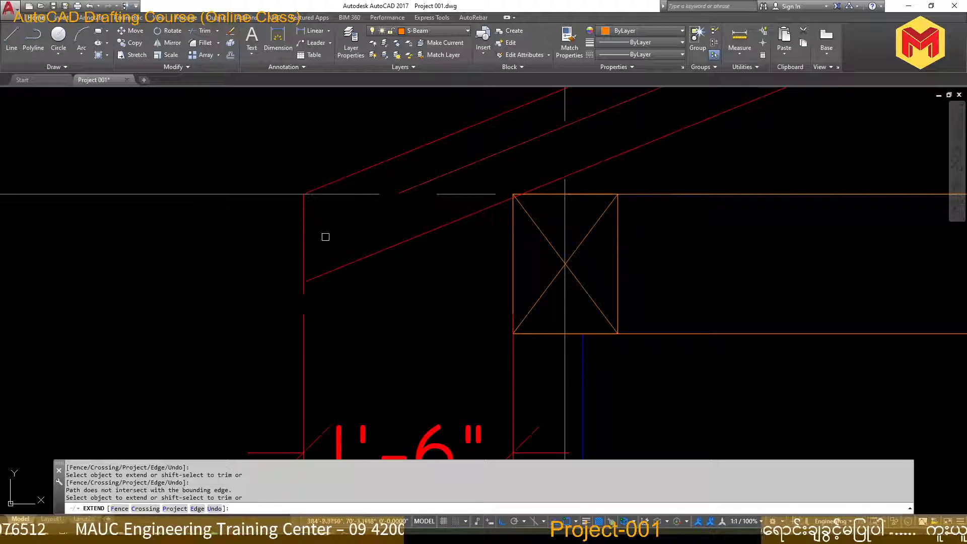
{"action": "scroll", "coordinate": [313, 279], "scroll_direction": "down", "scroll_amount": 8}
{"action": "scroll", "coordinate": [557, 285], "scroll_direction": "up", "scroll_amount": 4}
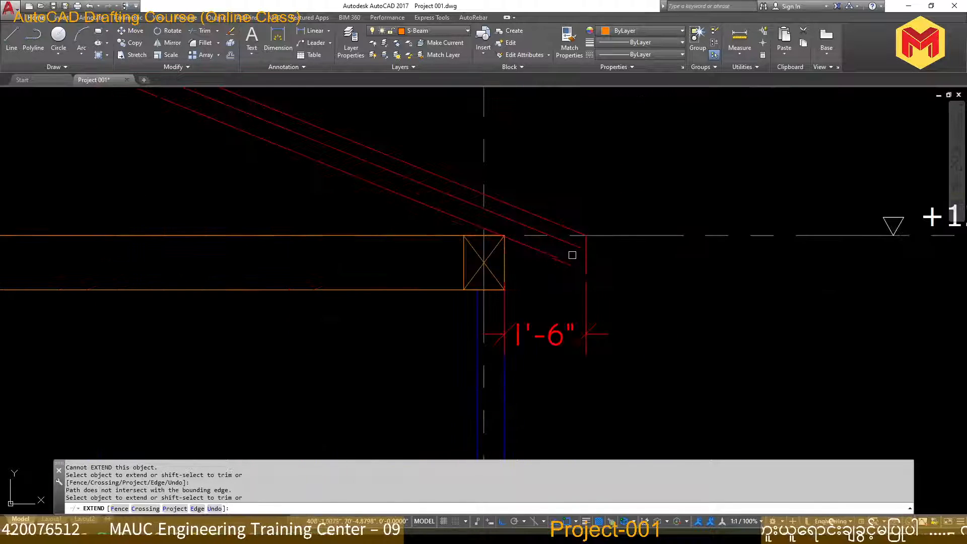
{"action": "scroll", "coordinate": [667, 297], "scroll_direction": "down", "scroll_amount": 6}
{"action": "key", "text": "Return"}
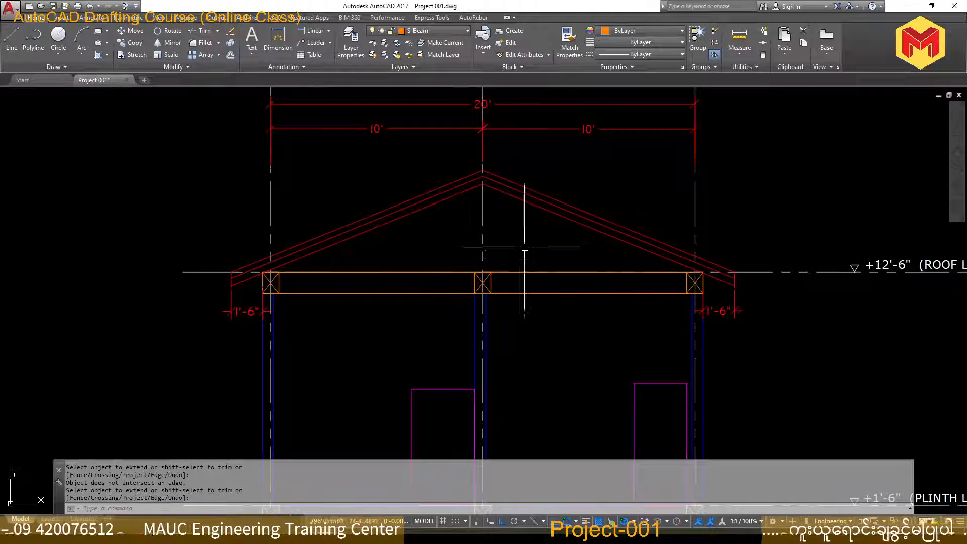
- Change the colour of the two offset roof lines to Green
{"action": "scroll", "coordinate": [522, 248], "scroll_direction": "up", "scroll_amount": 6}
{"action": "left_click", "coordinate": [495, 133]}
{"action": "key", "text": "Escape"}
{"action": "left_click", "coordinate": [494, 149]}
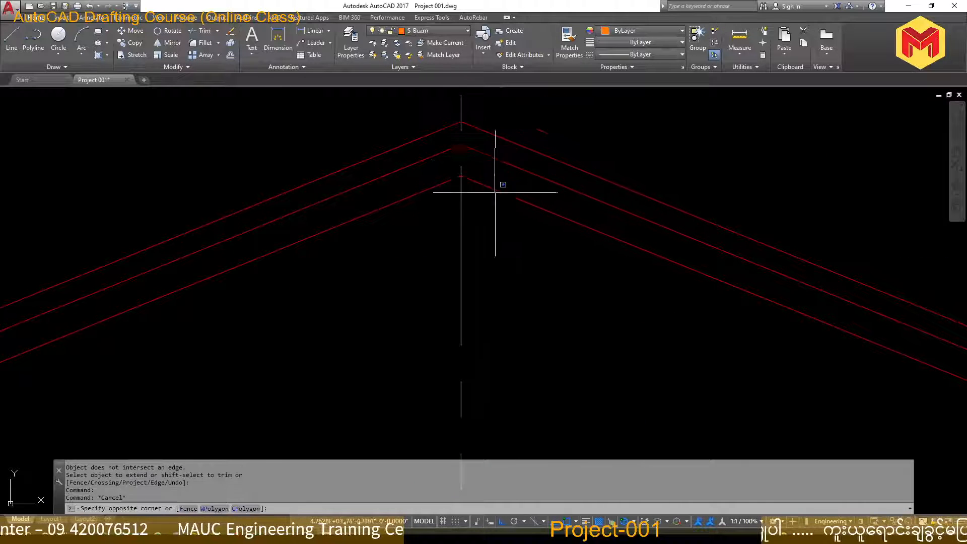
{"action": "left_click", "coordinate": [489, 210]}
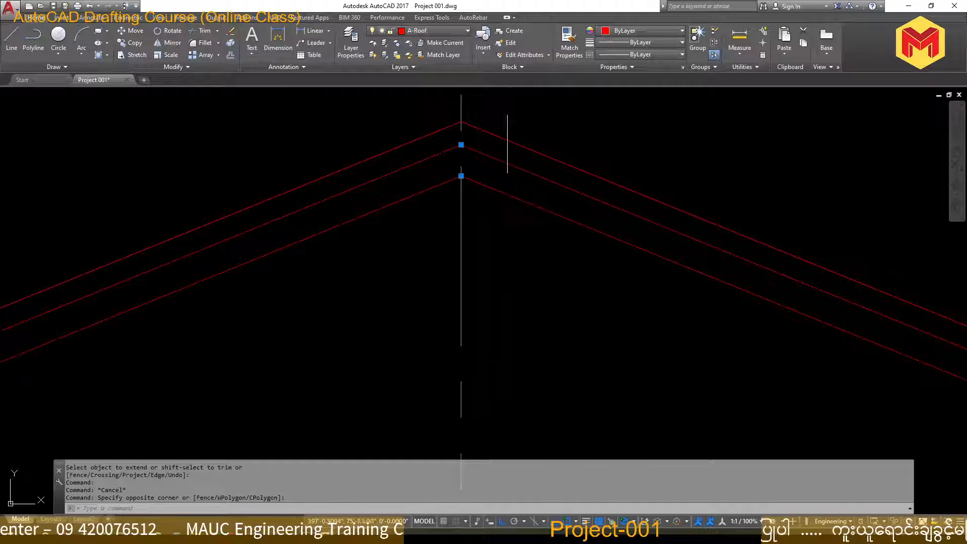
{"action": "left_click", "coordinate": [621, 31]}
{"action": "left_click", "coordinate": [626, 134]}
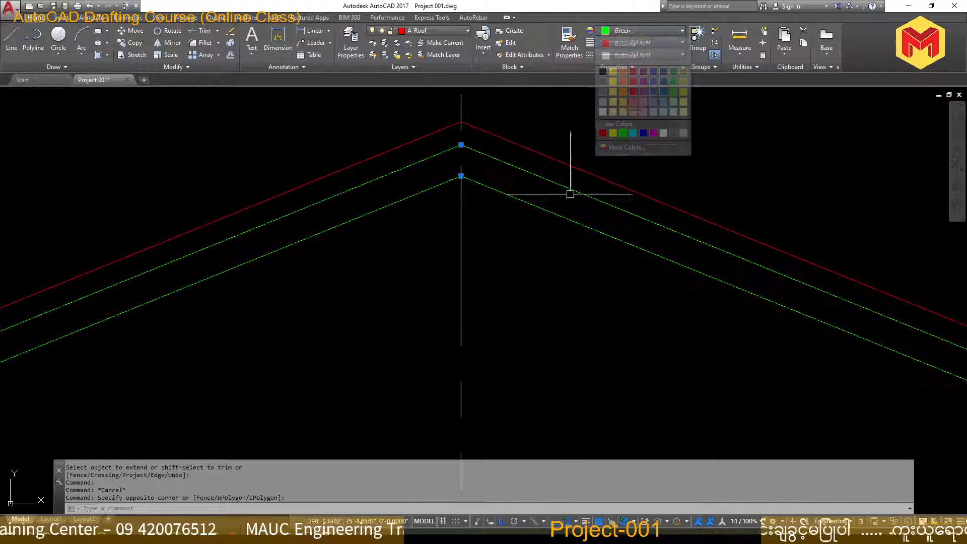
{"action": "key", "text": "Escape"}
{"action": "key", "text": "Escape"}
- Draw a vertical line at the ridge on grid B joining the peaks of the two green rafter lines
{"action": "type", "text": "l"}
{"action": "key", "text": "Return"}
{"action": "left_click", "coordinate": [460, 177]}
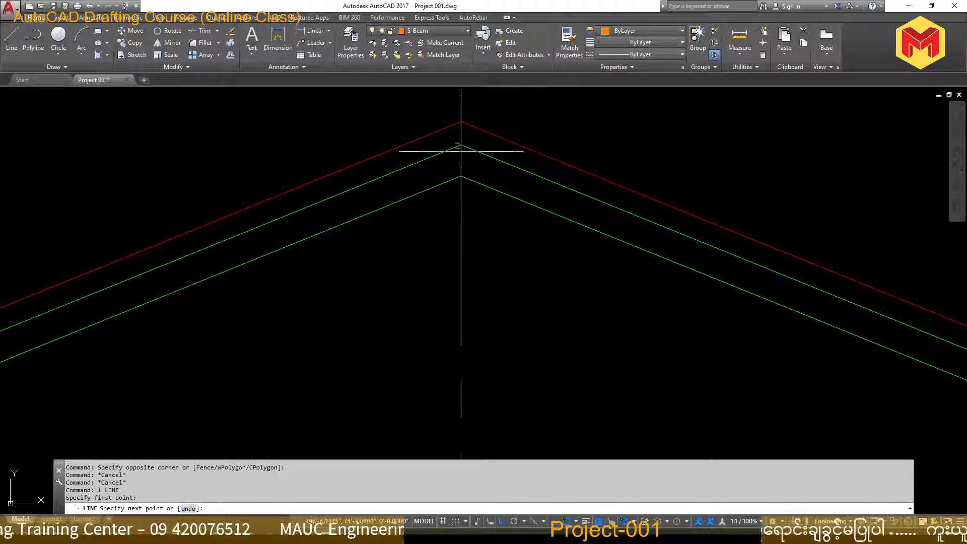
{"action": "left_click", "coordinate": [459, 145]}
{"action": "key", "text": "Return"}
{"action": "scroll", "coordinate": [500, 157], "scroll_direction": "down", "scroll_amount": 5}
- Match the short ridge line's properties to the green rafter line
{"action": "scroll", "coordinate": [484, 158], "scroll_direction": "up", "scroll_amount": 7}
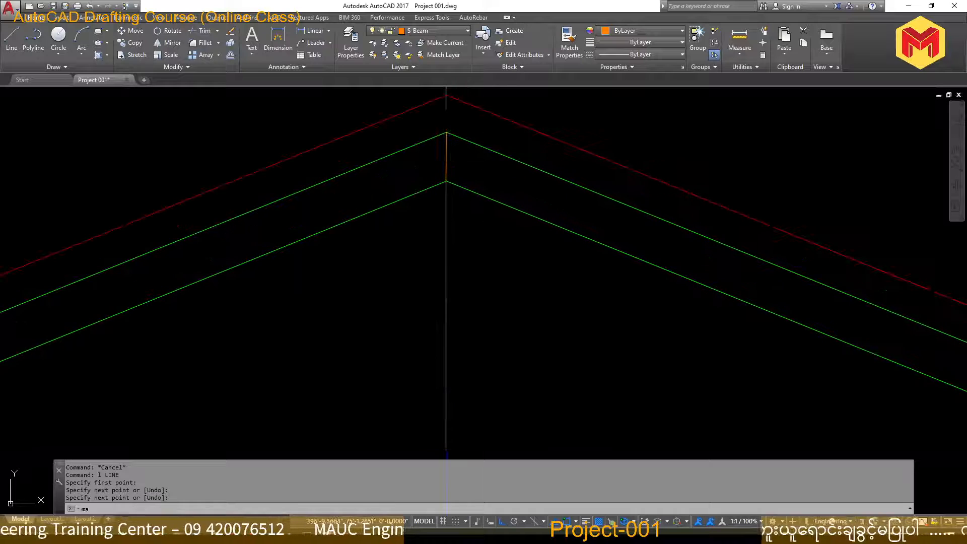
{"action": "type", "text": "ma"}
{"action": "key", "text": "Return"}
{"action": "left_click", "coordinate": [488, 150]}
{"action": "left_click", "coordinate": [448, 165]}
{"action": "key", "text": "Return"}
{"action": "scroll", "coordinate": [522, 166], "scroll_direction": "down", "scroll_amount": 6}
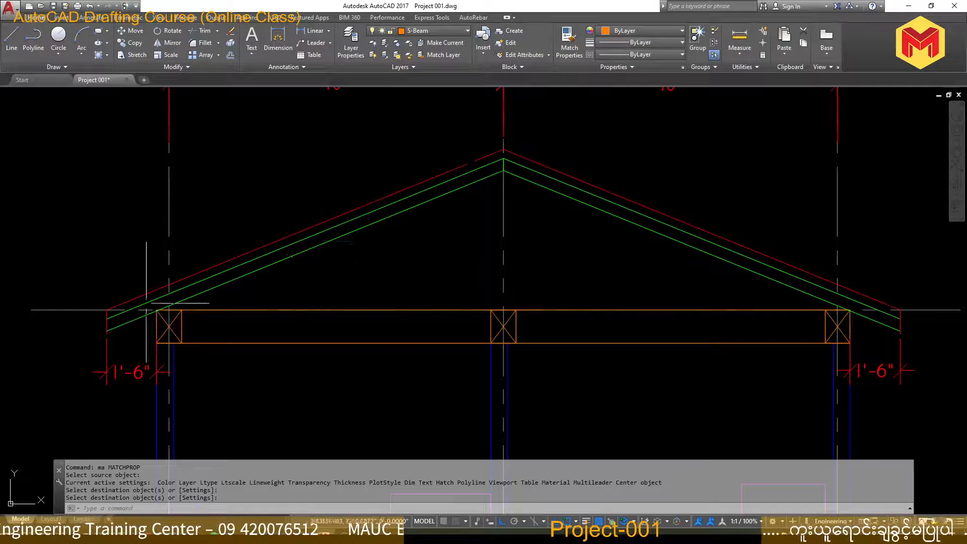
{"action": "scroll", "coordinate": [111, 318], "scroll_direction": "up", "scroll_amount": 8}
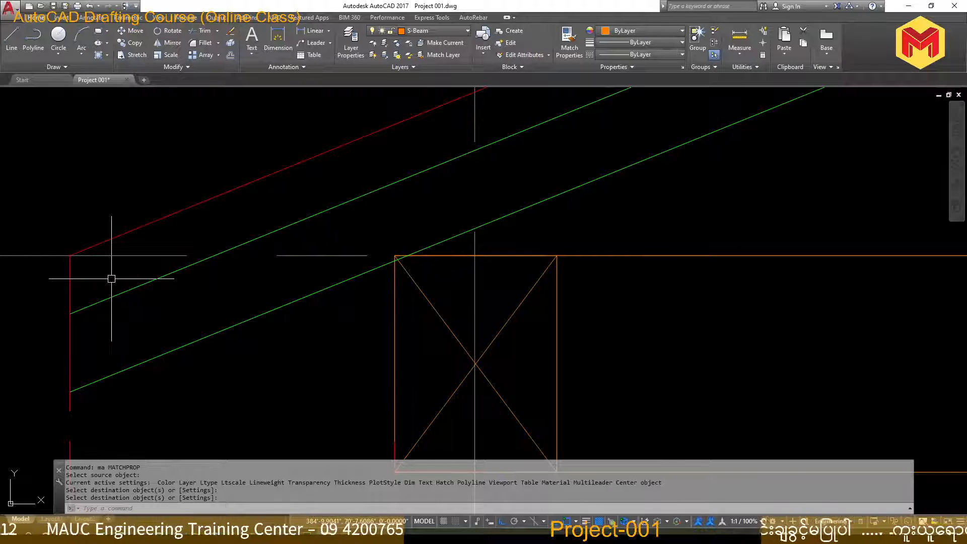
{"action": "scroll", "coordinate": [124, 263], "scroll_direction": "up", "scroll_amount": 2}
{"action": "type", "text": "l"}
{"action": "key", "text": "Return"}
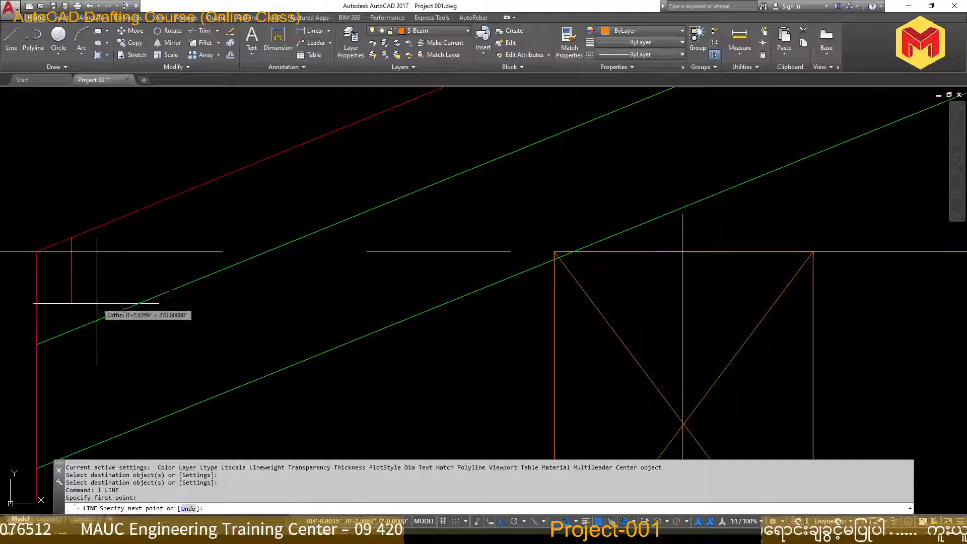
{"action": "left_click", "coordinate": [92, 247]}
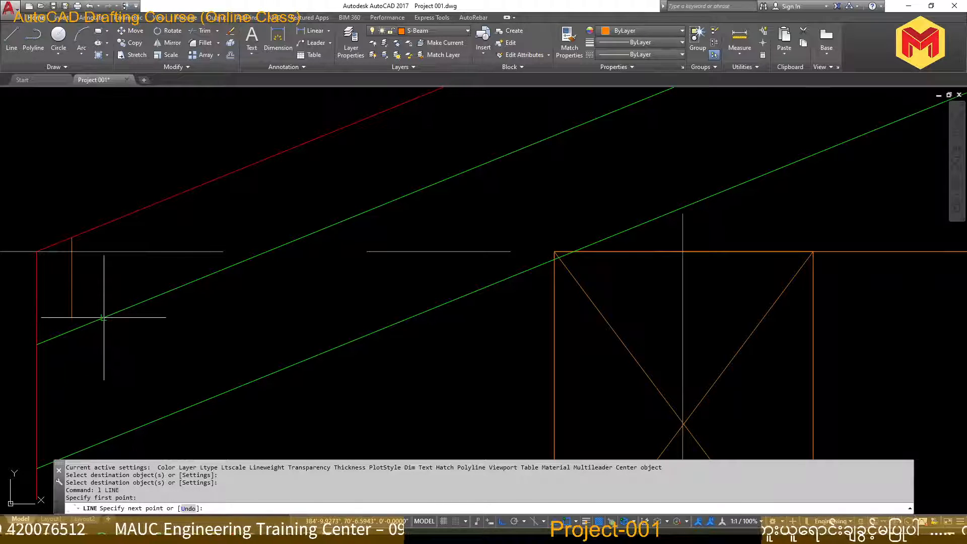
{"action": "key", "text": "Escape"}
{"action": "key", "text": "Escape"}
- Draw a line from the red roof line's eave corner at grid A perpendicular to the upper green rafter line
{"action": "type", "text": "l"}
{"action": "key", "text": "Return"}
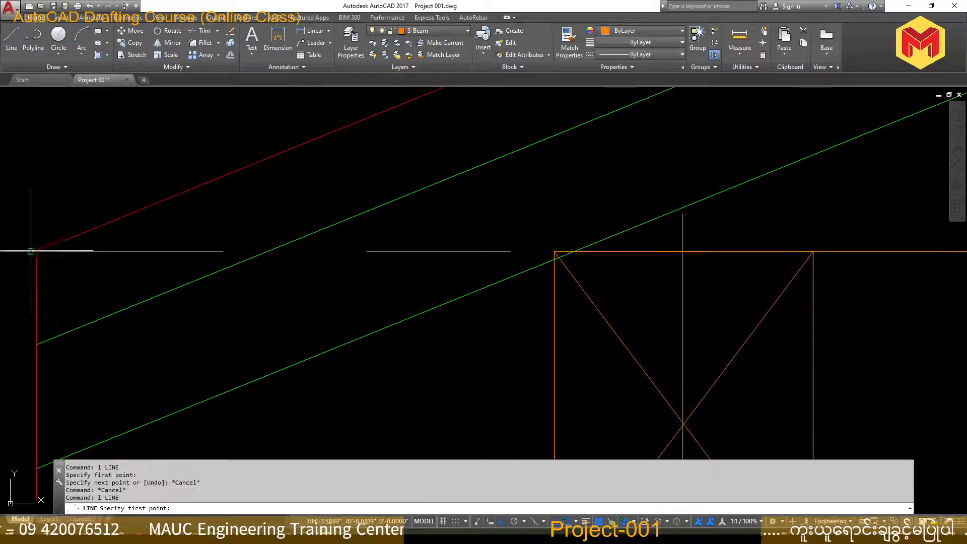
{"action": "left_click", "coordinate": [37, 251]}
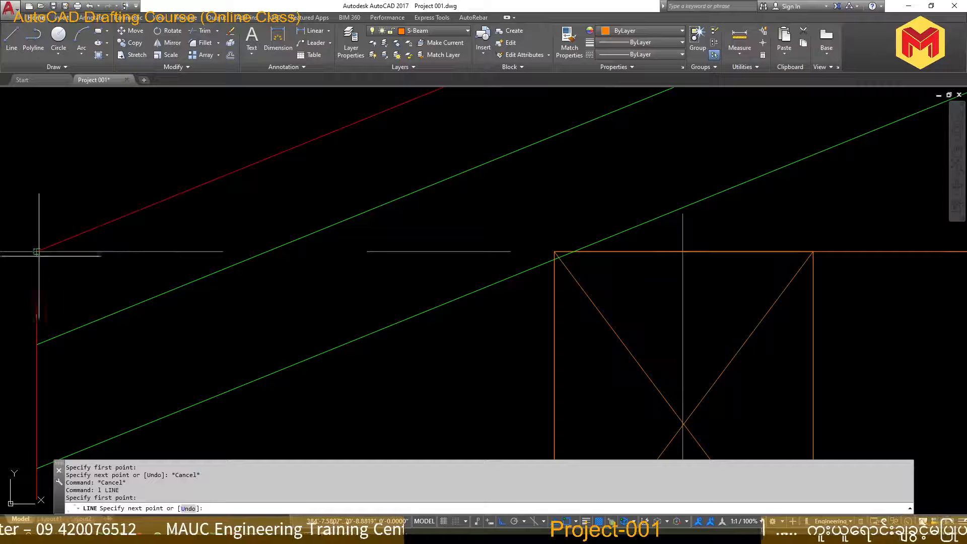
{"action": "left_click", "coordinate": [68, 331]}
{"action": "key", "text": "Return"}
{"action": "middle_click_drag", "start_coordinate": [69, 332], "coordinate": [164, 358]}
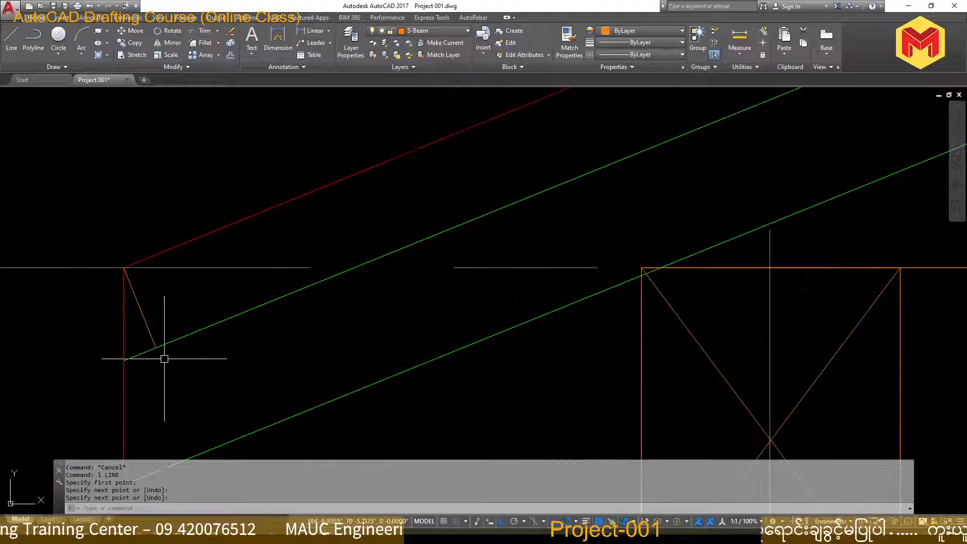
{"action": "scroll", "coordinate": [164, 358], "scroll_direction": "up", "scroll_amount": 3}
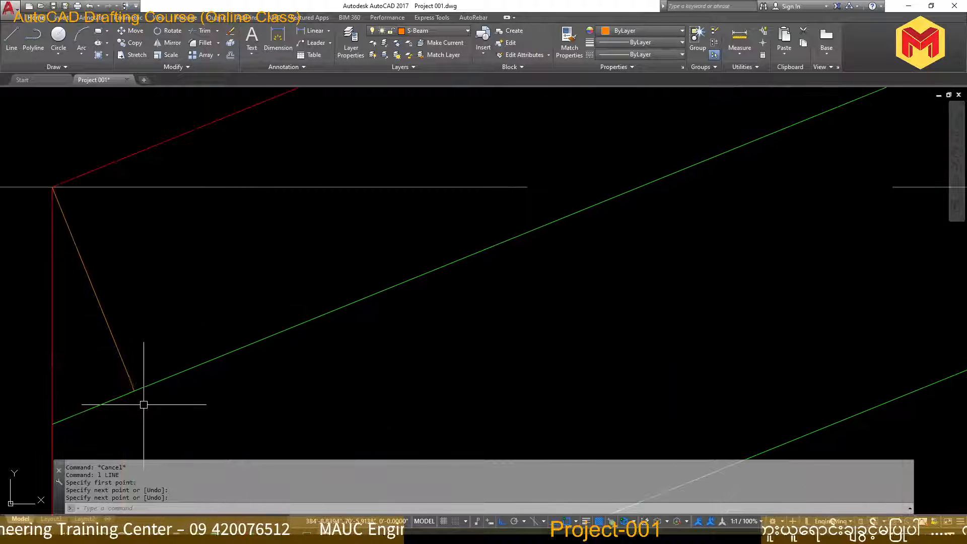
{"action": "type", "text": "l"}
{"action": "key", "text": "Return"}
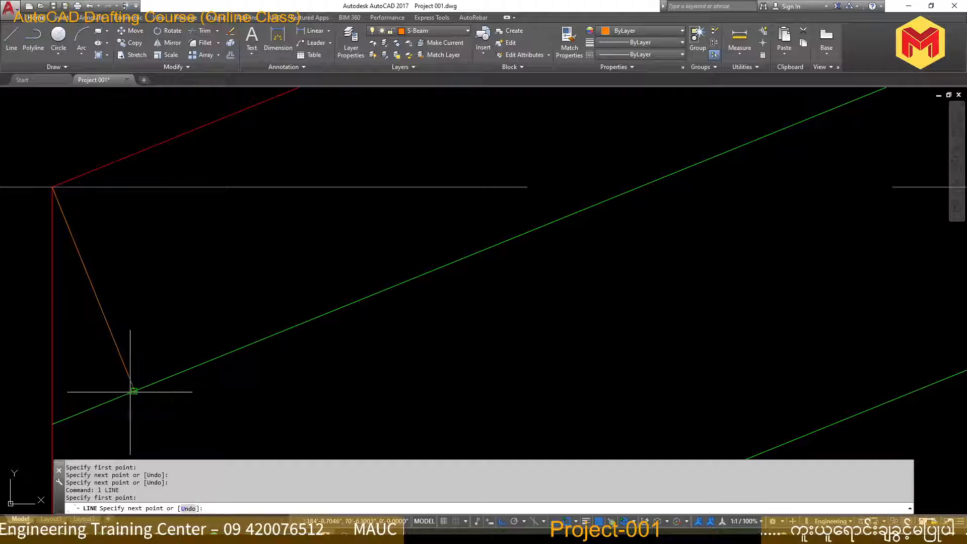
{"action": "key", "text": "Escape"}
{"action": "key", "text": "Escape"}
{"action": "type", "text": "l"}
{"action": "key", "text": "Return"}
{"action": "scroll", "coordinate": [134, 390], "scroll_direction": "down", "scroll_amount": 3}
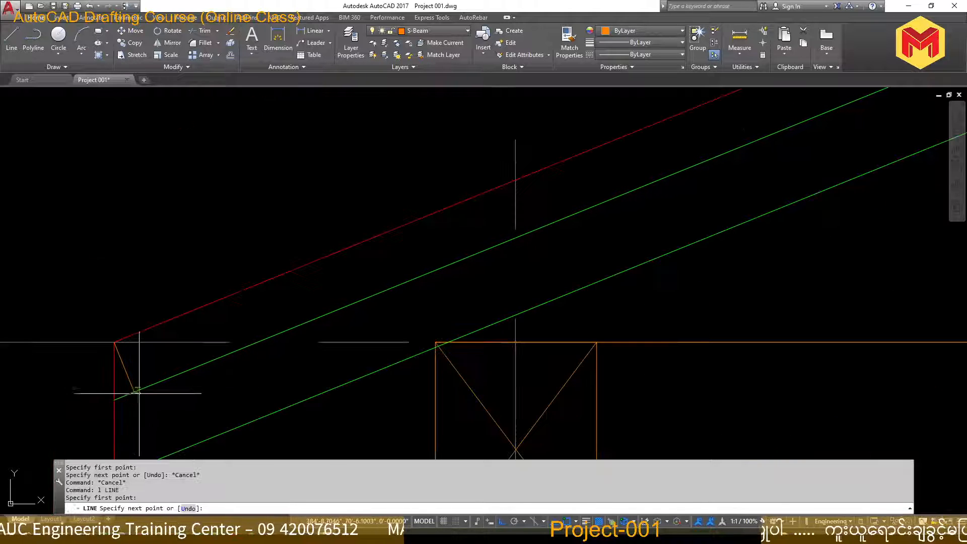
{"action": "left_click", "coordinate": [132, 392]}
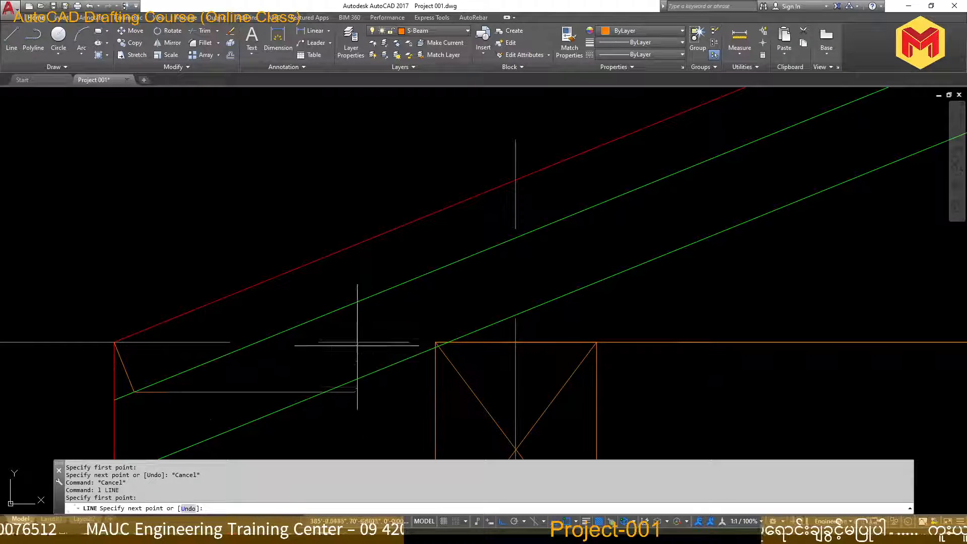
{"action": "key", "text": "Escape"}
- Move the two green rafter lines so the lower one passes through the beam's outer top corner at grid C
{"action": "left_click", "coordinate": [723, 274]}
{"action": "scroll", "coordinate": [649, 204], "scroll_direction": "down", "scroll_amount": 8}
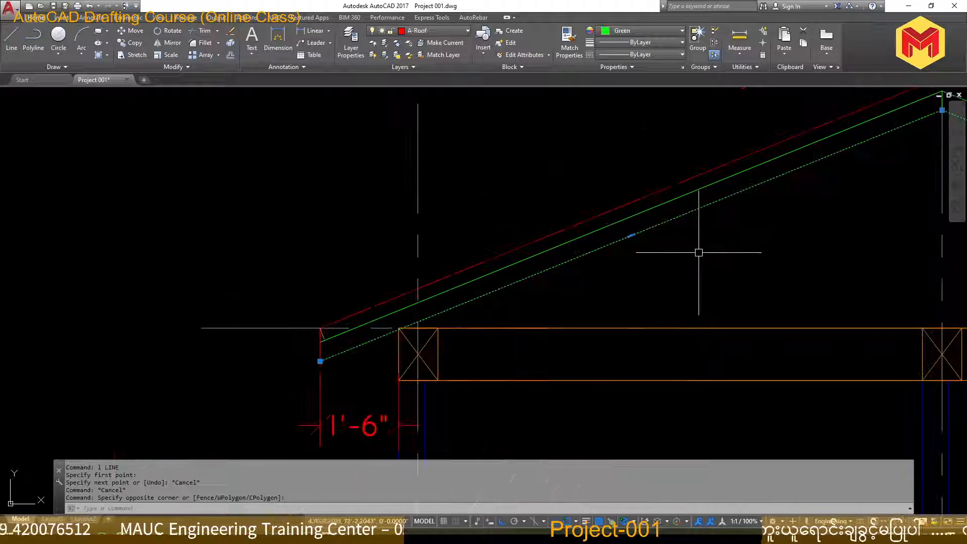
{"action": "scroll", "coordinate": [586, 240], "scroll_direction": "down", "scroll_amount": 6}
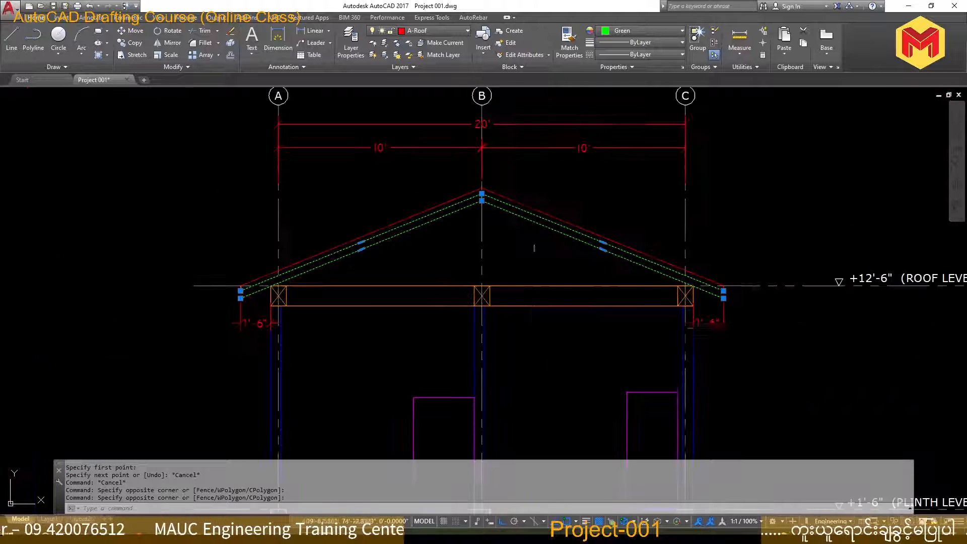
{"action": "scroll", "coordinate": [725, 291], "scroll_direction": "up", "scroll_amount": 8}
{"action": "left_click", "coordinate": [726, 291]}
{"action": "scroll", "coordinate": [725, 291], "scroll_direction": "up", "scroll_amount": 5}
{"action": "scroll", "coordinate": [356, 242], "scroll_direction": "up", "scroll_amount": 3}
{"action": "scroll", "coordinate": [446, 341], "scroll_direction": "up", "scroll_amount": 2}
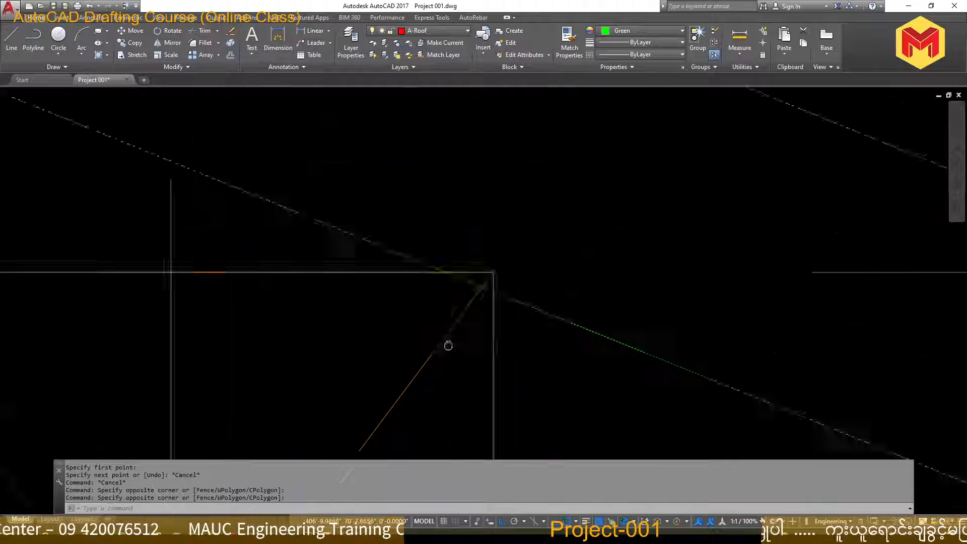
{"action": "type", "text": "m"}
{"action": "key", "text": "Return"}
{"action": "left_click", "coordinate": [477, 315]}
{"action": "scroll", "coordinate": [554, 297], "scroll_direction": "down", "scroll_amount": 4}
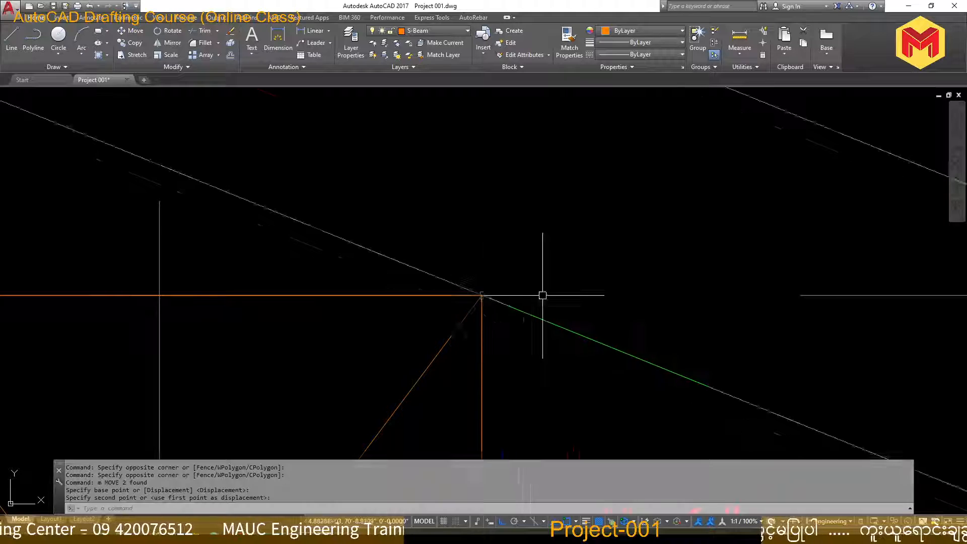
- Trim the perpendicular eave line's excess below the upper green rafter line
{"action": "middle_click_drag", "start_coordinate": [285, 323], "coordinate": [607, 309]}
{"action": "scroll", "coordinate": [219, 307], "scroll_direction": "up", "scroll_amount": 8}
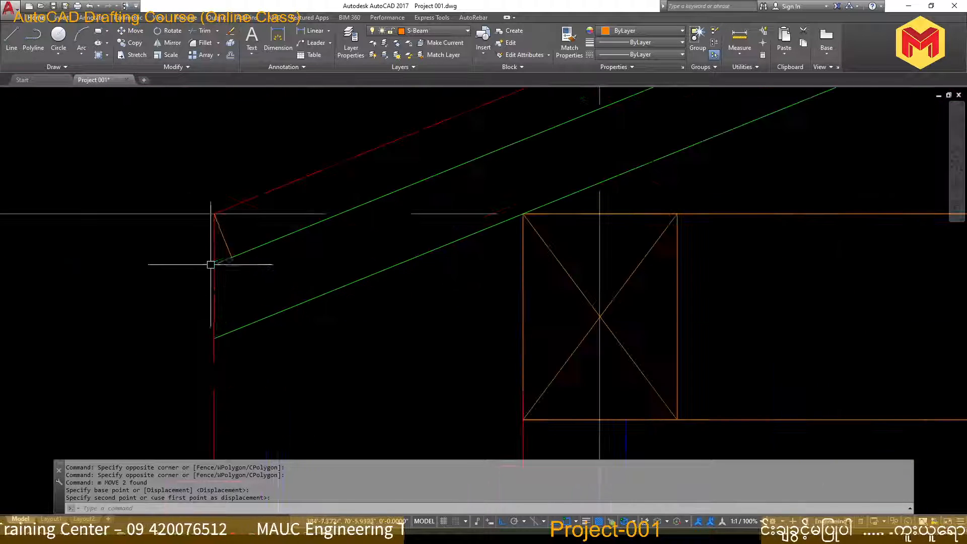
{"action": "scroll", "coordinate": [211, 265], "scroll_direction": "up", "scroll_amount": 6}
{"action": "middle_click_drag", "start_coordinate": [277, 283], "coordinate": [286, 377]}
{"action": "type", "text": "tr"}
{"action": "key", "text": "Return"}
{"action": "key", "text": "Return"}
{"action": "left_click", "coordinate": [305, 349]}
{"action": "key", "text": "Return"}
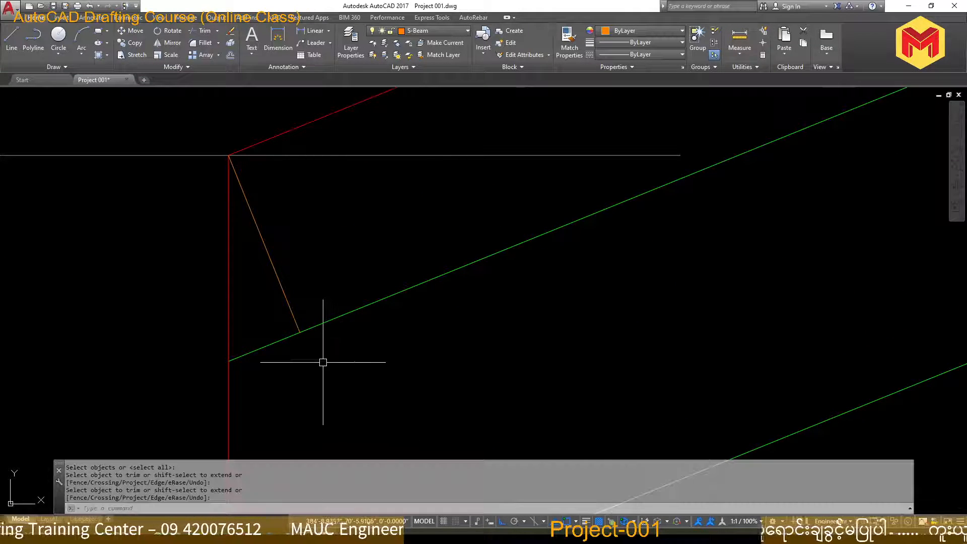
{"action": "type", "text": "l"}
{"action": "key", "text": "Return"}
{"action": "left_click", "coordinate": [300, 332]}
{"action": "scroll", "coordinate": [300, 332], "scroll_direction": "down", "scroll_amount": 4}
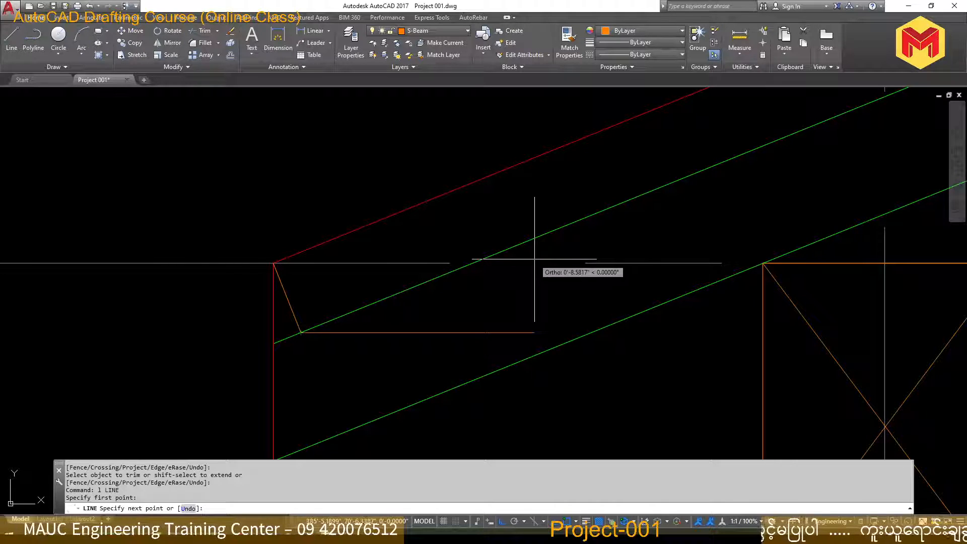
{"action": "key", "text": "Escape"}
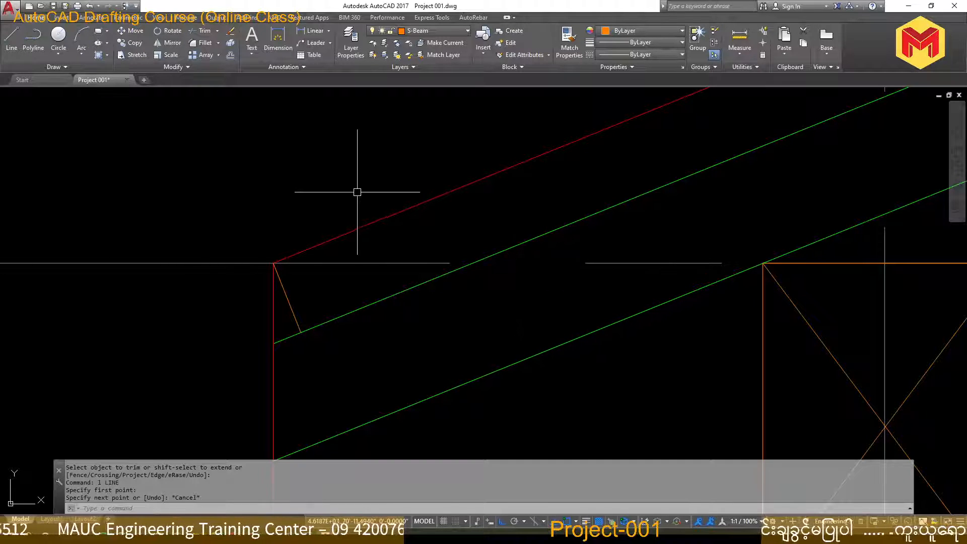
{"action": "type", "text": "ucs"}
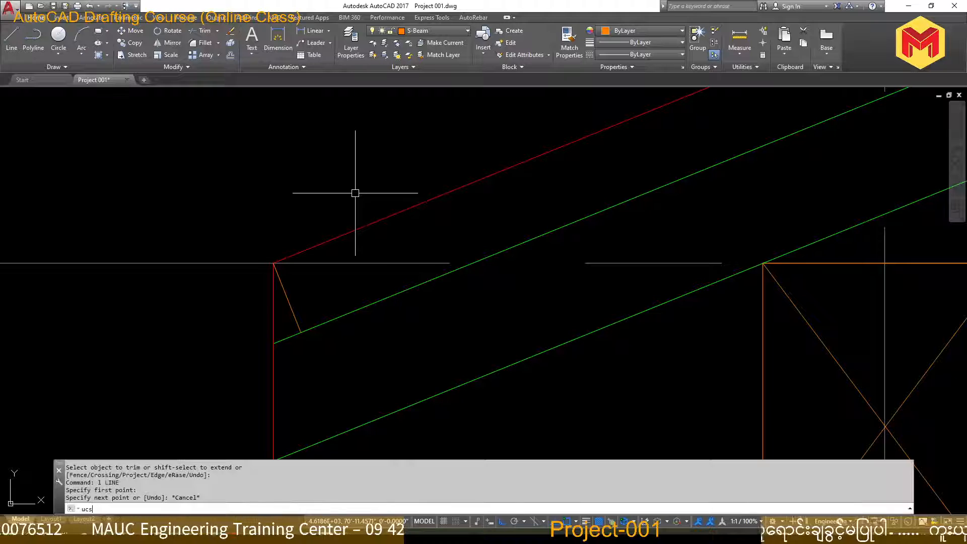
{"action": "key", "text": "Return"}
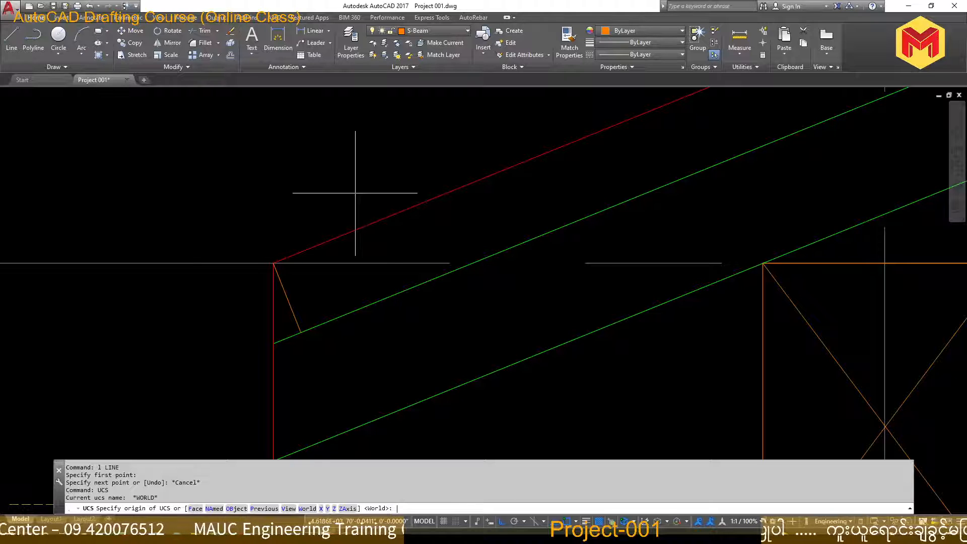
{"action": "key", "text": "Escape"}
{"action": "key", "text": "Escape"}
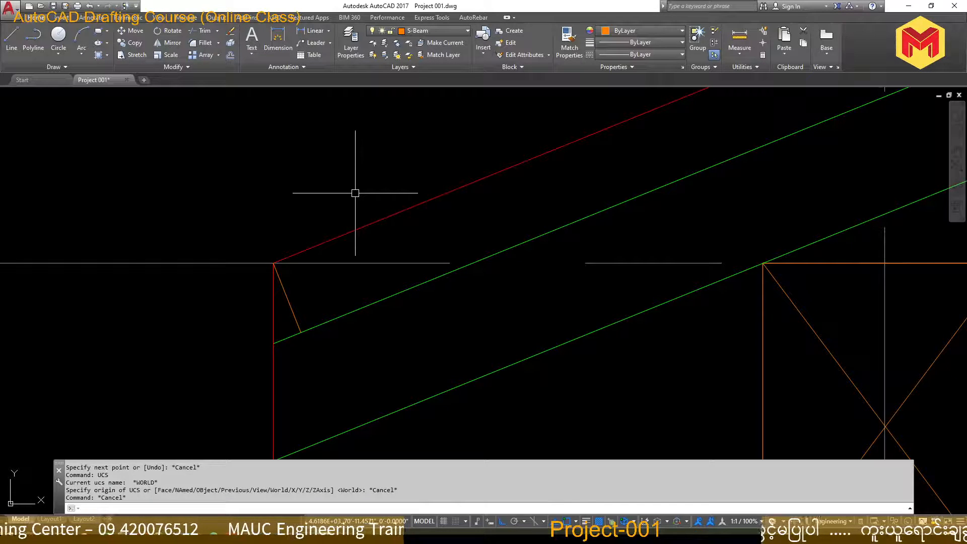
- Align the UCS to the upper green rafter line using the Object option
{"action": "type", "text": "ucs"}
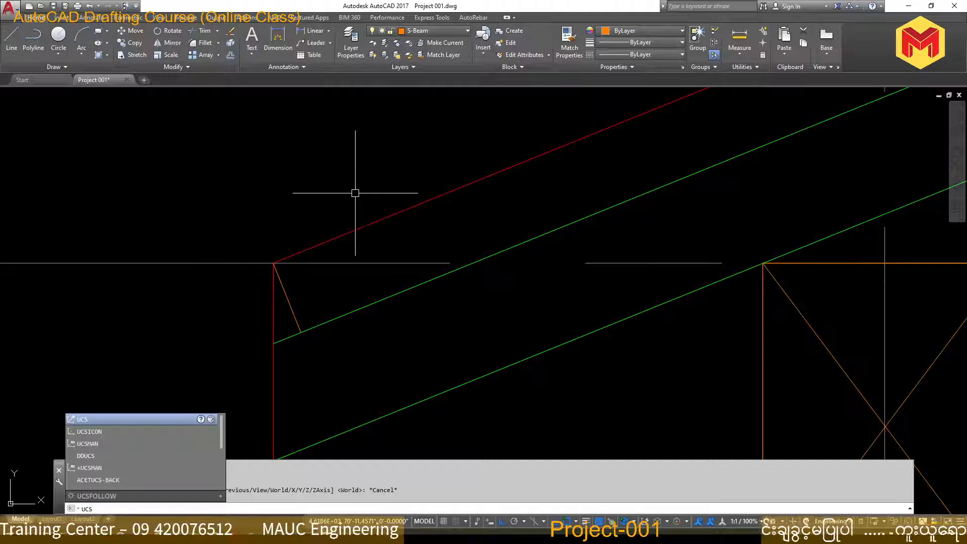
{"action": "key", "text": "Return"}
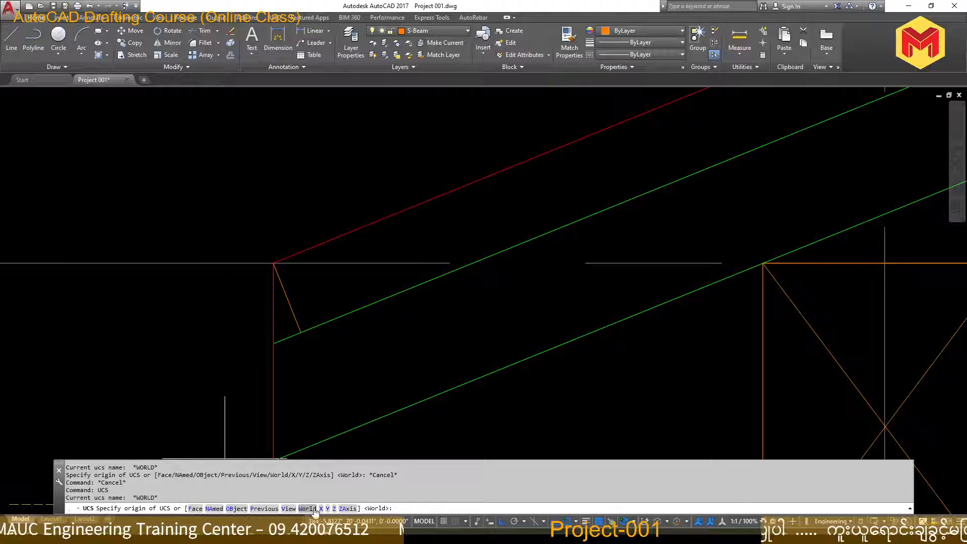
{"action": "left_click", "coordinate": [236, 508]}
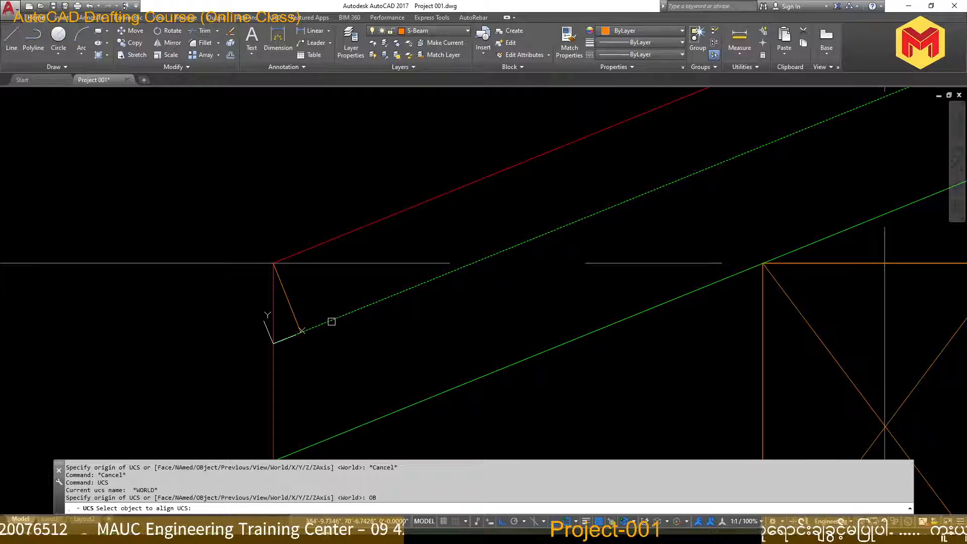
{"action": "scroll", "coordinate": [328, 354], "scroll_direction": "down", "scroll_amount": 4}
{"action": "scroll", "coordinate": [334, 345], "scroll_direction": "up", "scroll_amount": 4}
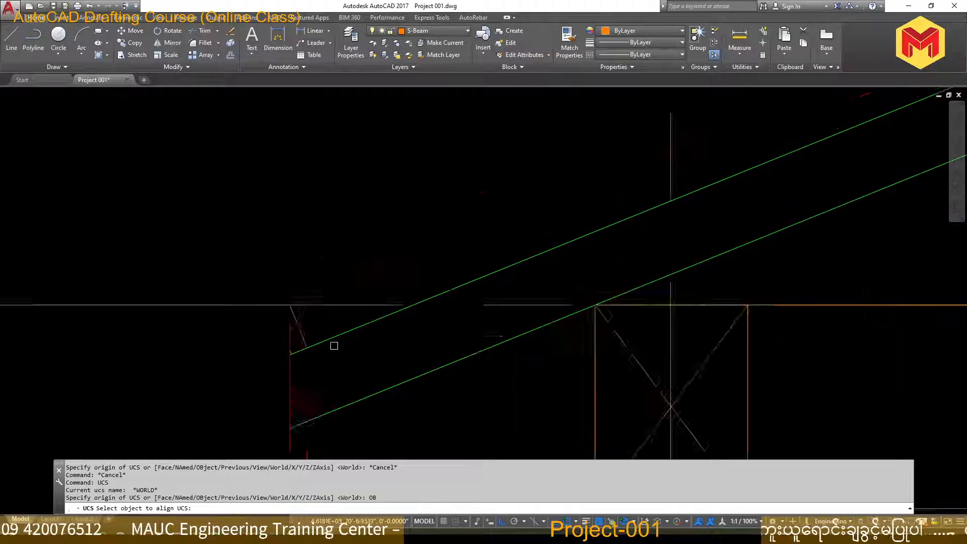
{"action": "scroll", "coordinate": [335, 341], "scroll_direction": "down", "scroll_amount": 6}
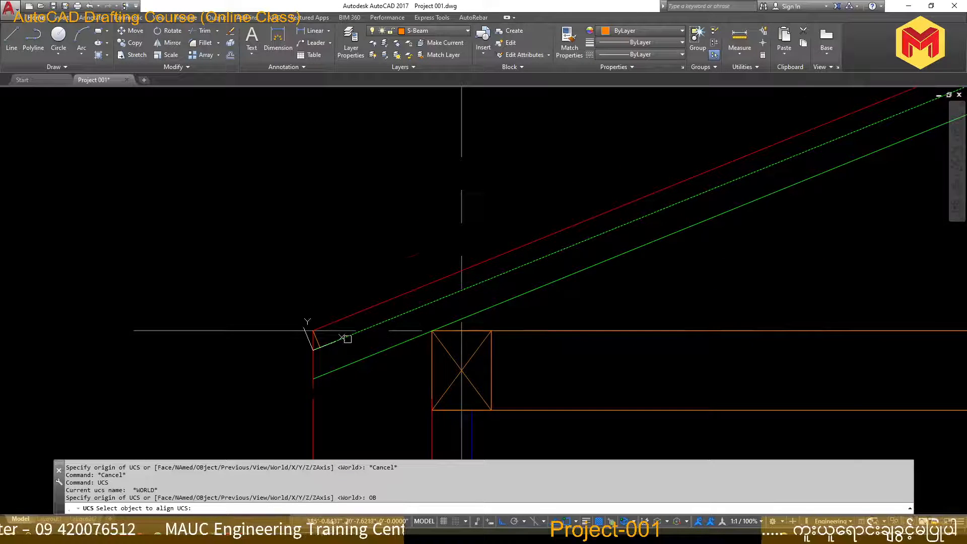
{"action": "scroll", "coordinate": [324, 341], "scroll_direction": "up", "scroll_amount": 4}
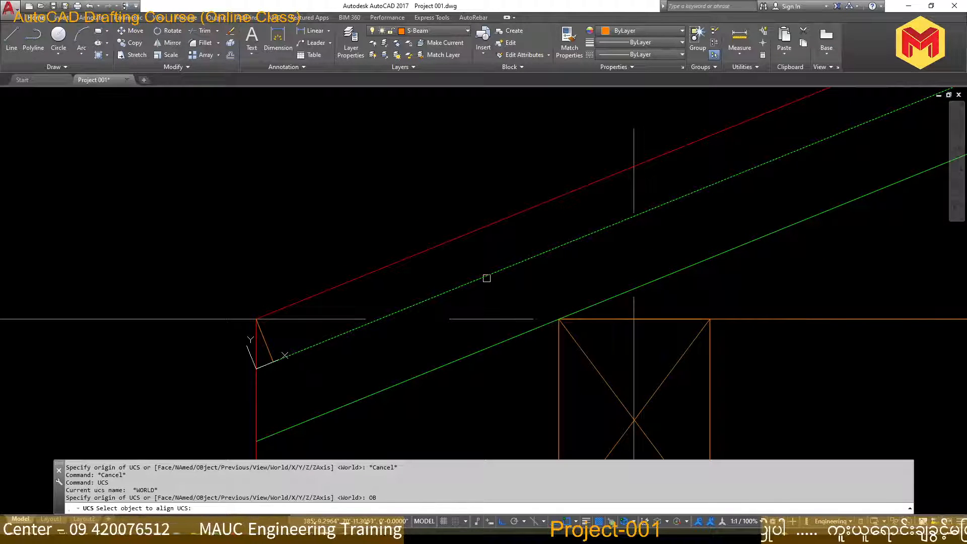
{"action": "left_click", "coordinate": [310, 348]}
{"action": "scroll", "coordinate": [234, 368], "scroll_direction": "up", "scroll_amount": 4}
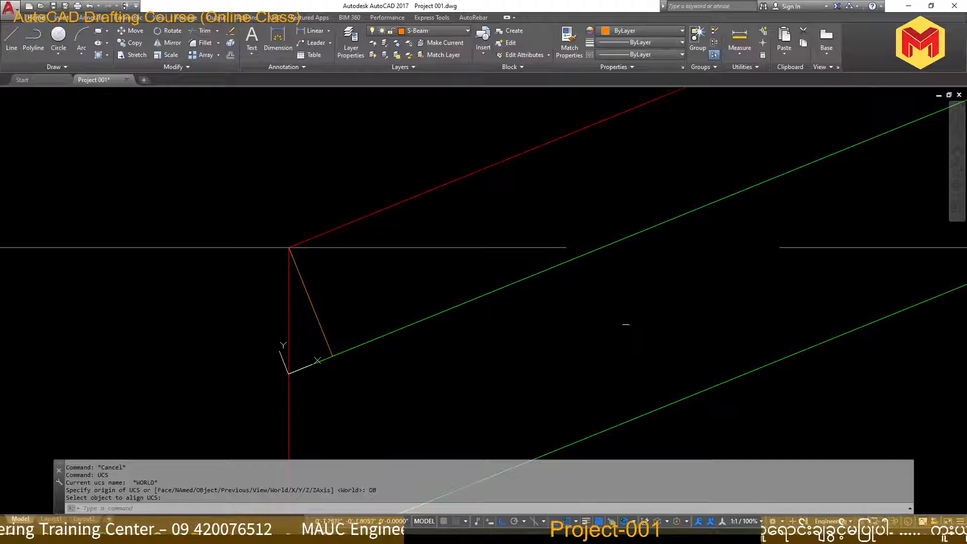
{"action": "scroll", "coordinate": [626, 325], "scroll_direction": "down", "scroll_amount": 3}
{"action": "type", "text": "l"}
{"action": "key", "text": "Return"}
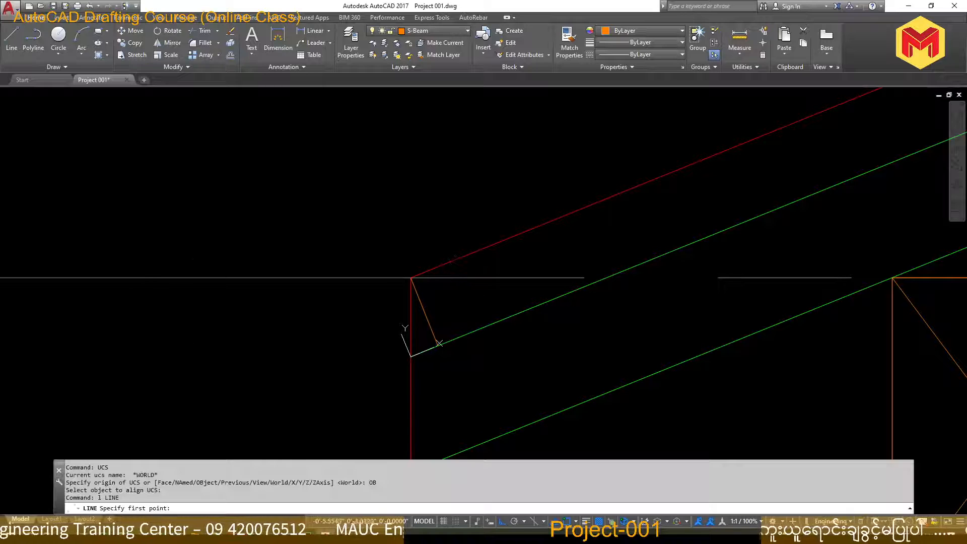
{"action": "left_click", "coordinate": [100, 349]}
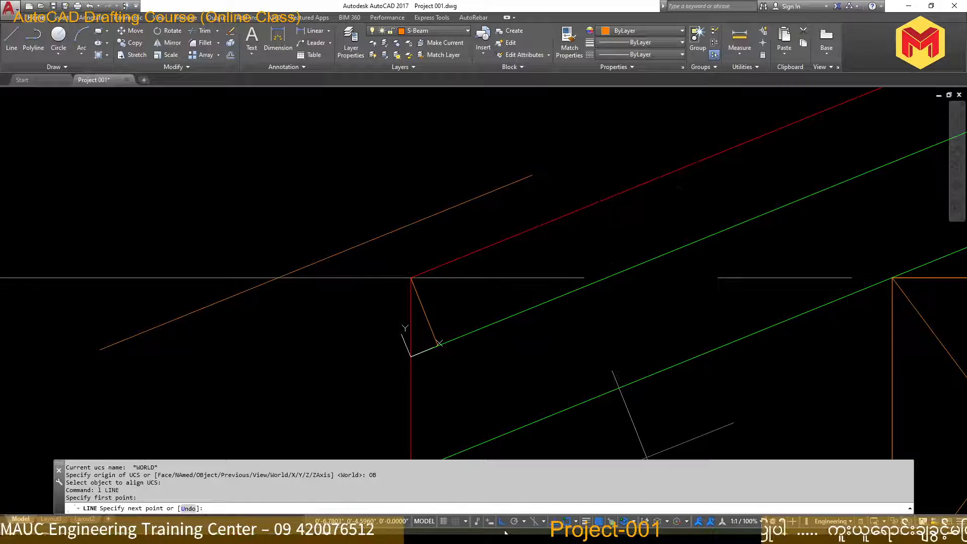
{"action": "key", "text": "Escape"}
{"action": "key", "text": "Escape"}
- Draw a 2-inch line along the upper green rafter line, starting at the foot of the perpendicular eave line
{"action": "scroll", "coordinate": [458, 373], "scroll_direction": "up", "scroll_amount": 2}
{"action": "type", "text": "l"}
{"action": "key", "text": "Return"}
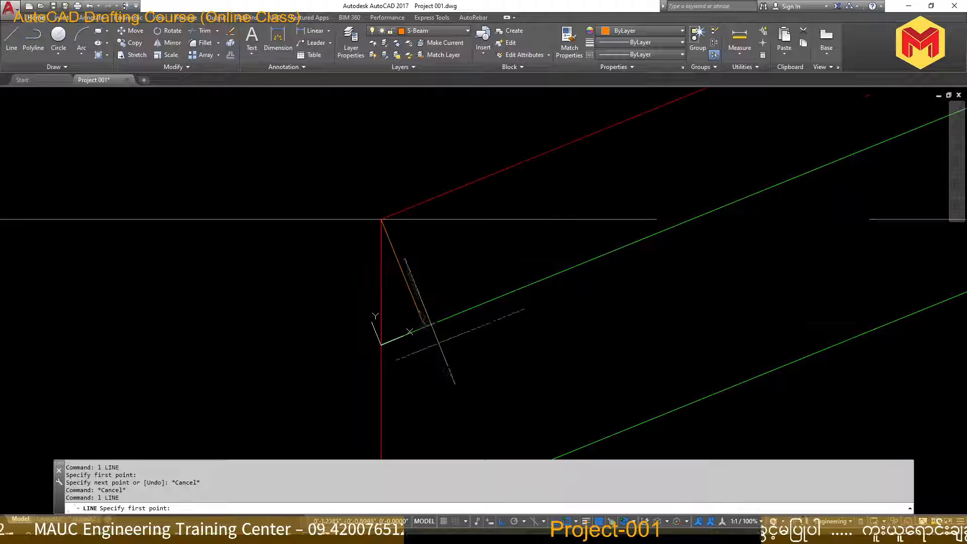
{"action": "left_click", "coordinate": [425, 327]}
{"action": "type", "text": "2"}
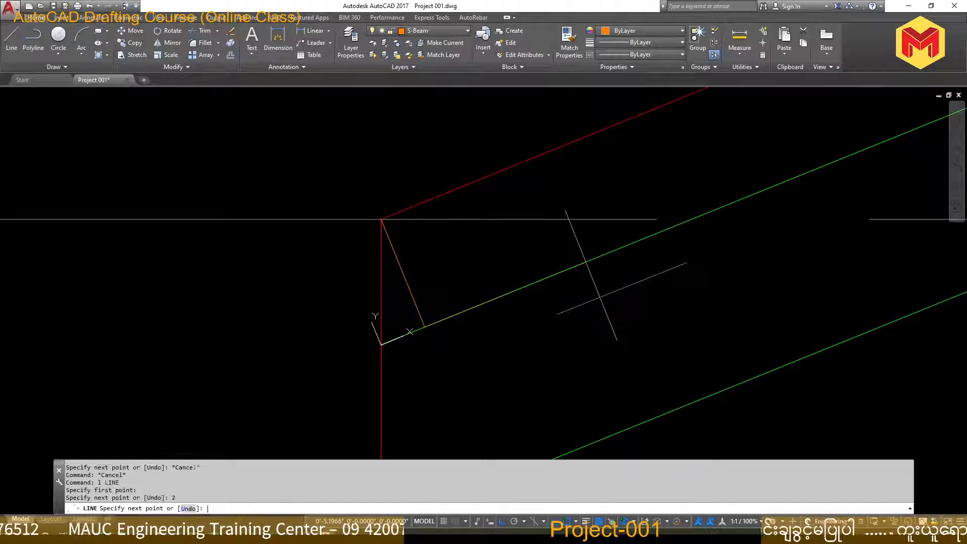
{"action": "key", "text": "Return"}
{"action": "key", "text": "Return"}
- Copy the 2-inch line from the foot of the perpendicular line to the red roof line's eave corner
{"action": "left_click", "coordinate": [414, 304]}
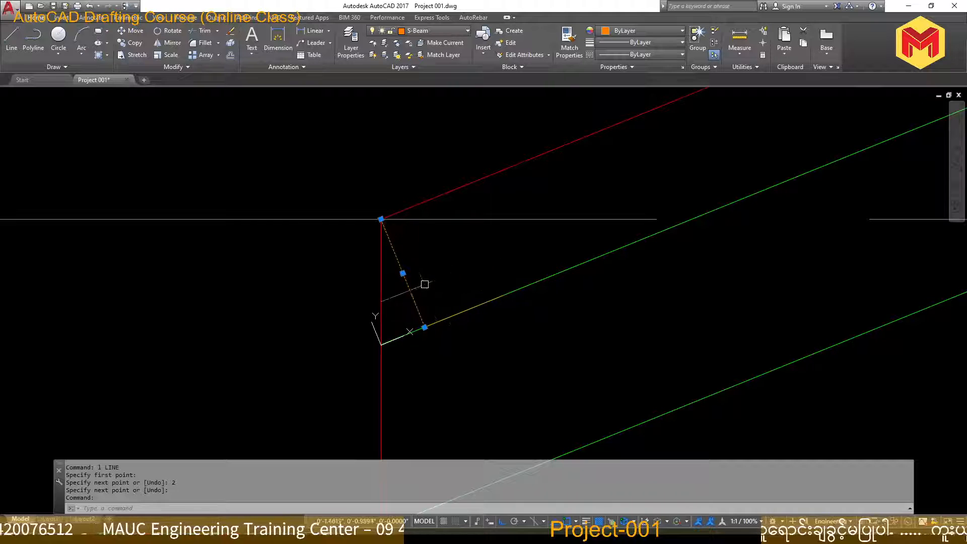
{"action": "key", "text": "Escape"}
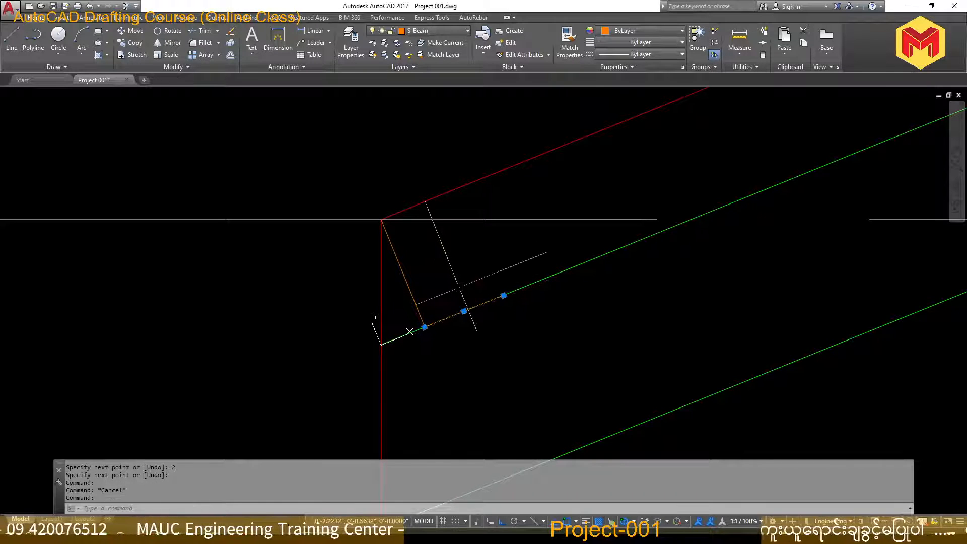
{"action": "type", "text": "co"}
{"action": "key", "text": "Return"}
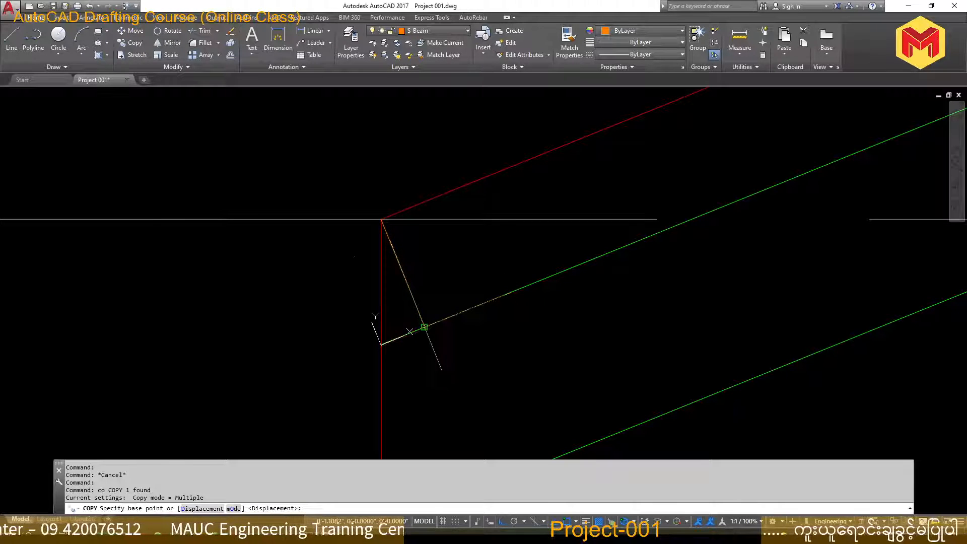
{"action": "left_click", "coordinate": [423, 327]}
{"action": "left_click", "coordinate": [381, 219]}
{"action": "key", "text": "Return"}
- Draw a line joining the upper ends of the two 2-inch lines to close the purlin's upslope side
{"action": "type", "text": "l"}
{"action": "key", "text": "Return"}
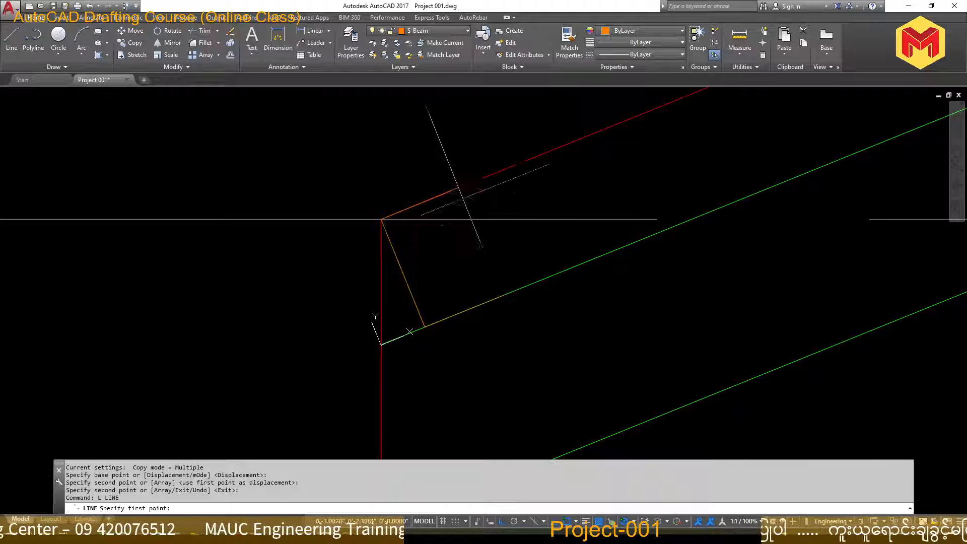
{"action": "left_click", "coordinate": [459, 187]}
{"action": "left_click", "coordinate": [502, 296]}
{"action": "key", "text": "Return"}
{"action": "scroll", "coordinate": [484, 205], "scroll_direction": "up", "scroll_amount": 4}
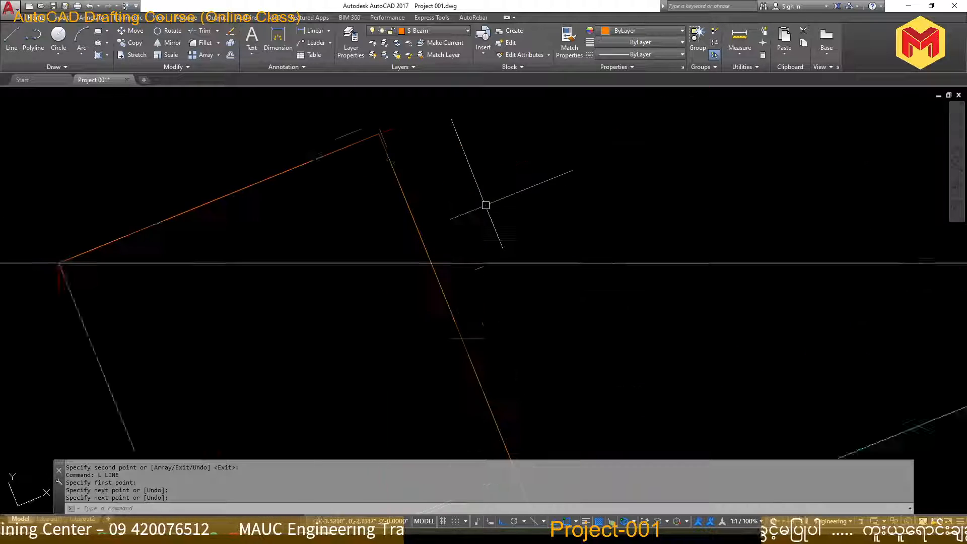
{"action": "scroll", "coordinate": [404, 148], "scroll_direction": "down", "scroll_amount": 6}
{"action": "scroll", "coordinate": [479, 183], "scroll_direction": "up", "scroll_amount": 4}
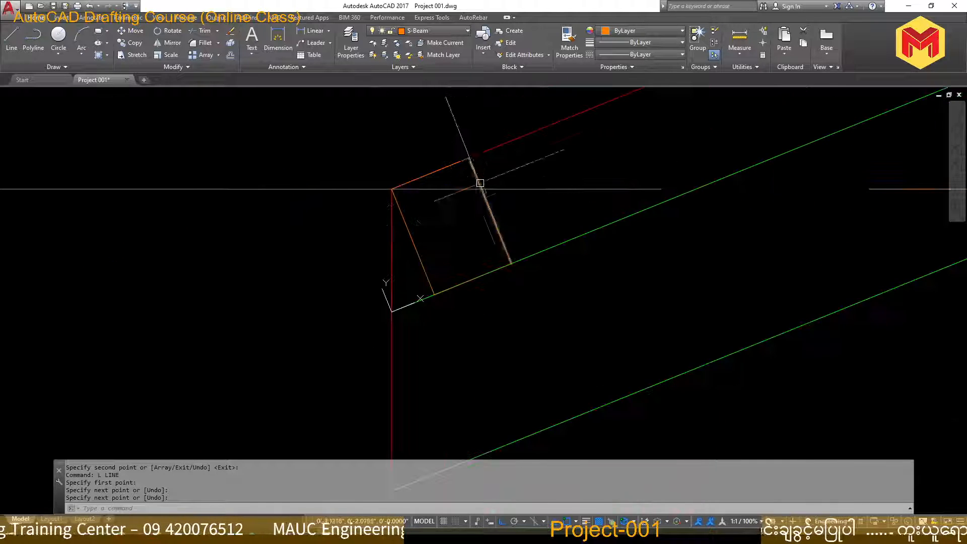
- Draw two crossing diagonal lines between the opposite corners of the purlin rectangle
{"action": "type", "text": "l"}
{"action": "key", "text": "Return"}
{"action": "left_click", "coordinate": [467, 159]}
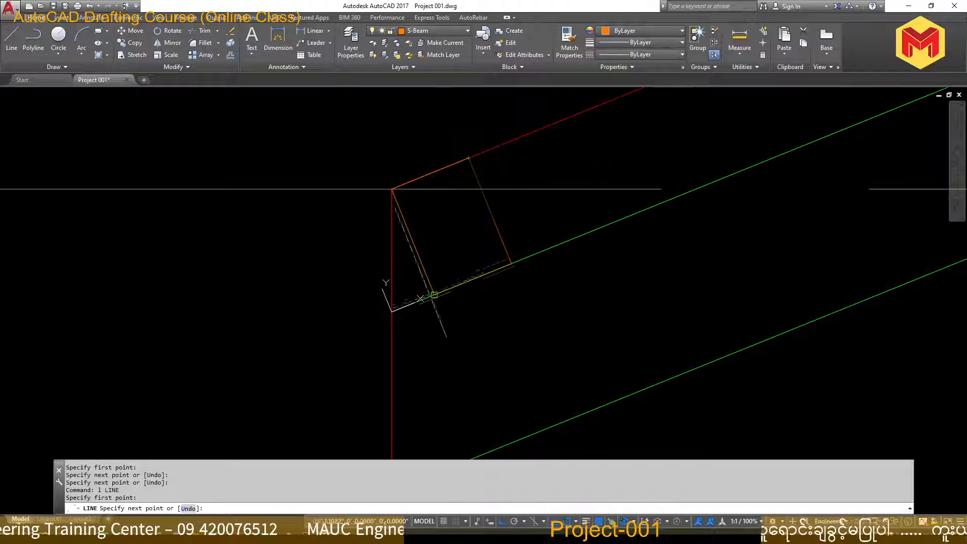
{"action": "left_click", "coordinate": [435, 296]}
{"action": "key", "text": "Return"}
{"action": "key", "text": "Return"}
{"action": "left_click", "coordinate": [392, 189]}
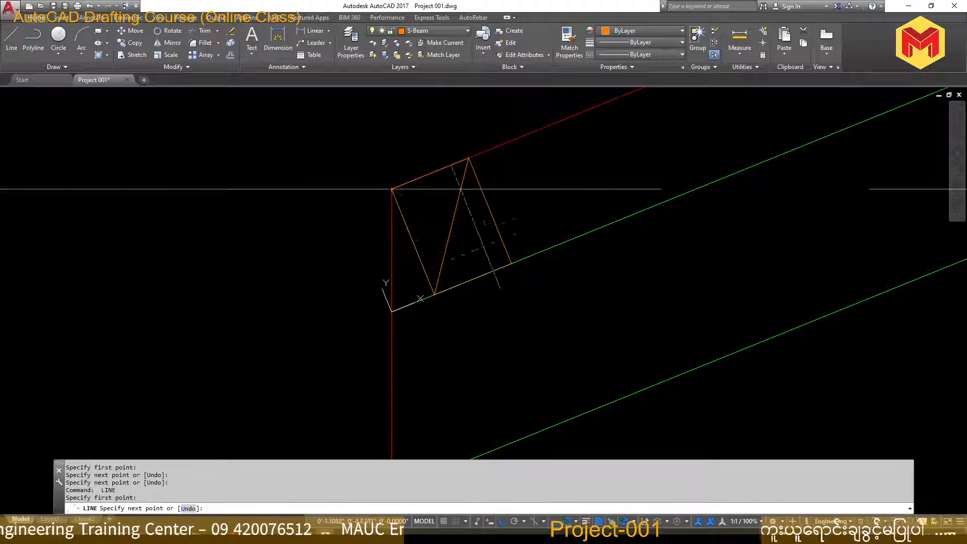
{"action": "left_click", "coordinate": [511, 263]}
{"action": "key", "text": "Return"}
{"action": "scroll", "coordinate": [465, 283], "scroll_direction": "down", "scroll_amount": 4}
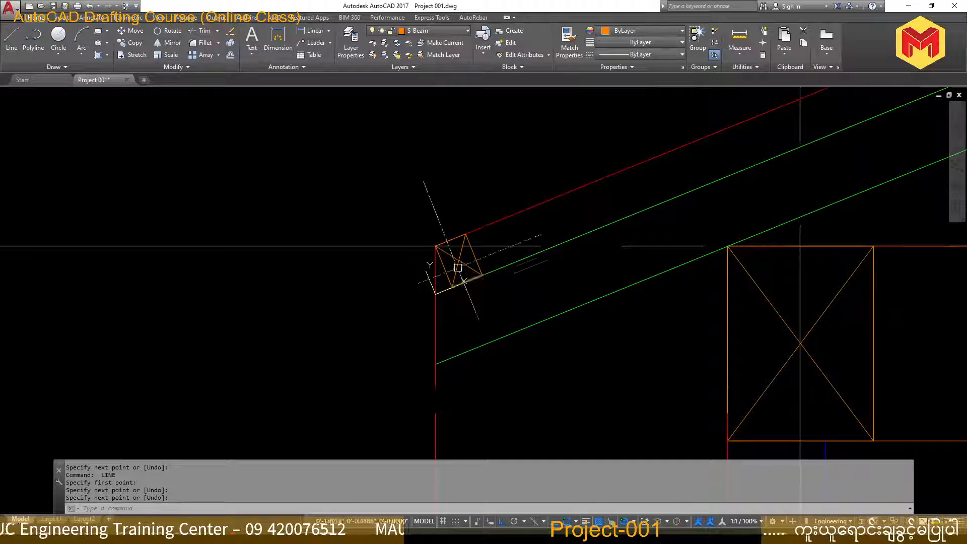
- Move the purlin's top, side and diagonal lines 4 inches upslope along the rafter
{"action": "scroll", "coordinate": [452, 234], "scroll_direction": "up", "scroll_amount": 5}
{"action": "left_click", "coordinate": [494, 246]}
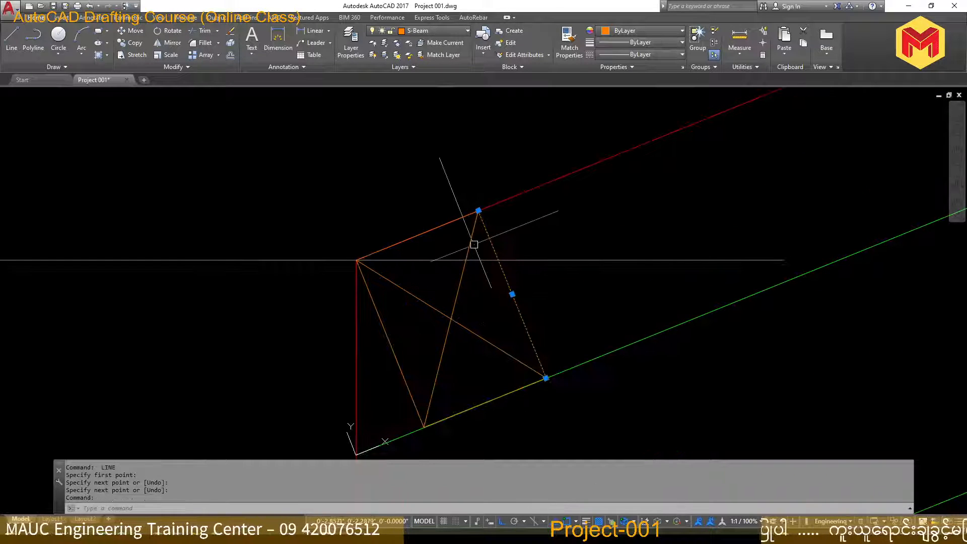
{"action": "left_click", "coordinate": [471, 241]}
{"action": "left_click", "coordinate": [449, 222]}
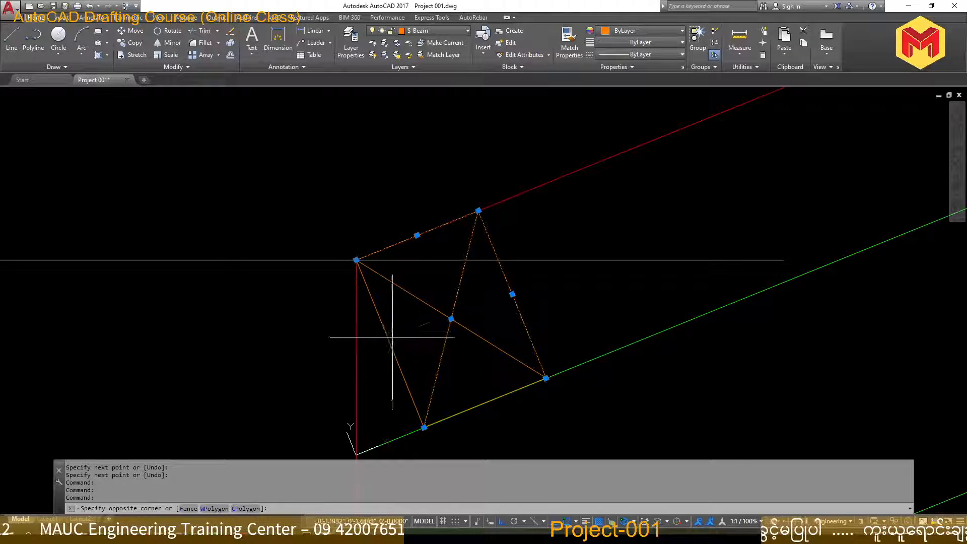
{"action": "left_click", "coordinate": [437, 349]}
{"action": "scroll", "coordinate": [430, 309], "scroll_direction": "down", "scroll_amount": 5}
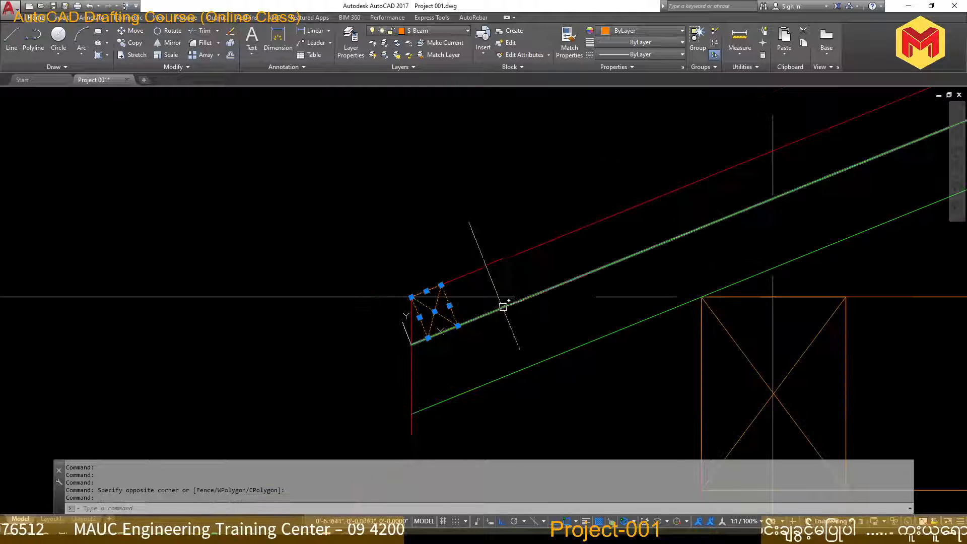
{"action": "key", "text": "Return"}
{"action": "left_click", "coordinate": [415, 236]}
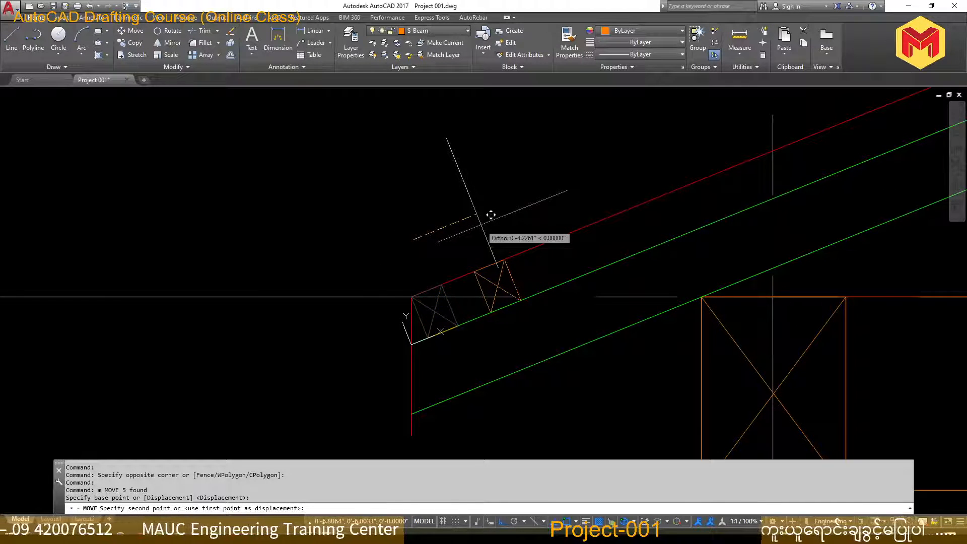
{"action": "type", "text": "4"}
{"action": "key", "text": "Return"}
{"action": "scroll", "coordinate": [461, 265], "scroll_direction": "down", "scroll_amount": 5}
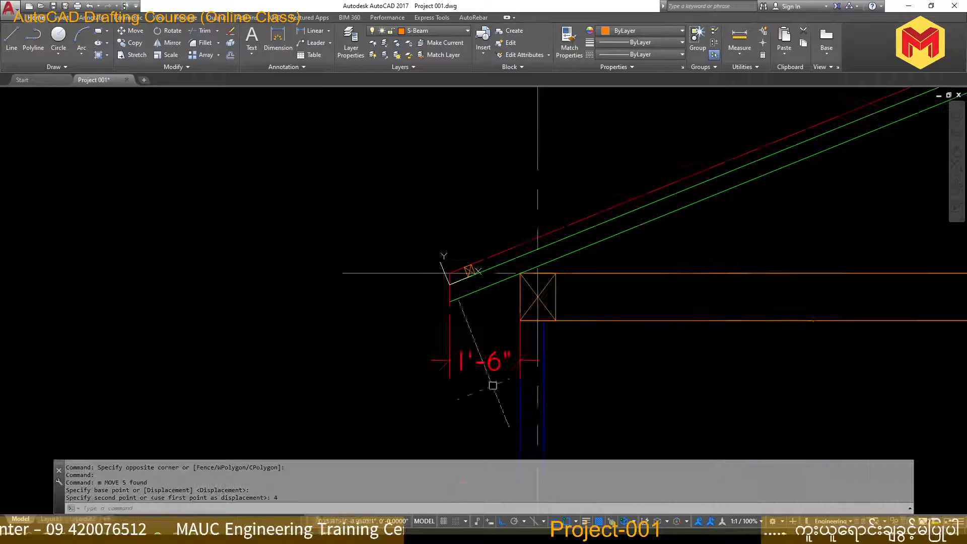
- Move the 2-inch bottom line left near the eave to the shifted purlin's lower upslope corner
{"action": "scroll", "coordinate": [480, 252], "scroll_direction": "up", "scroll_amount": 5}
{"action": "left_click", "coordinate": [384, 287]}
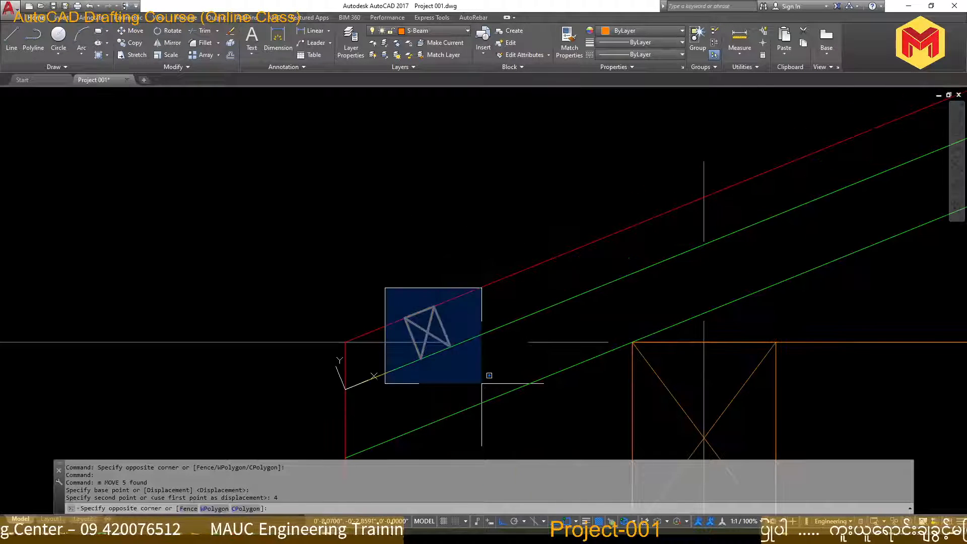
{"action": "left_click", "coordinate": [483, 376]}
{"action": "scroll", "coordinate": [414, 359], "scroll_direction": "up", "scroll_amount": 3}
{"action": "key", "text": "Escape"}
{"action": "left_click", "coordinate": [319, 402]}
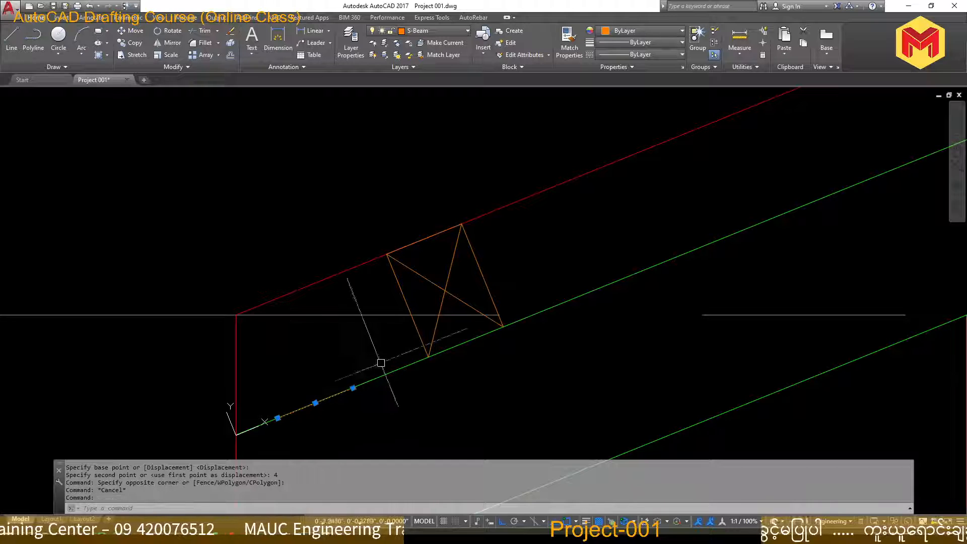
{"action": "type", "text": "m"}
{"action": "key", "text": "Return"}
{"action": "left_click", "coordinate": [354, 388]}
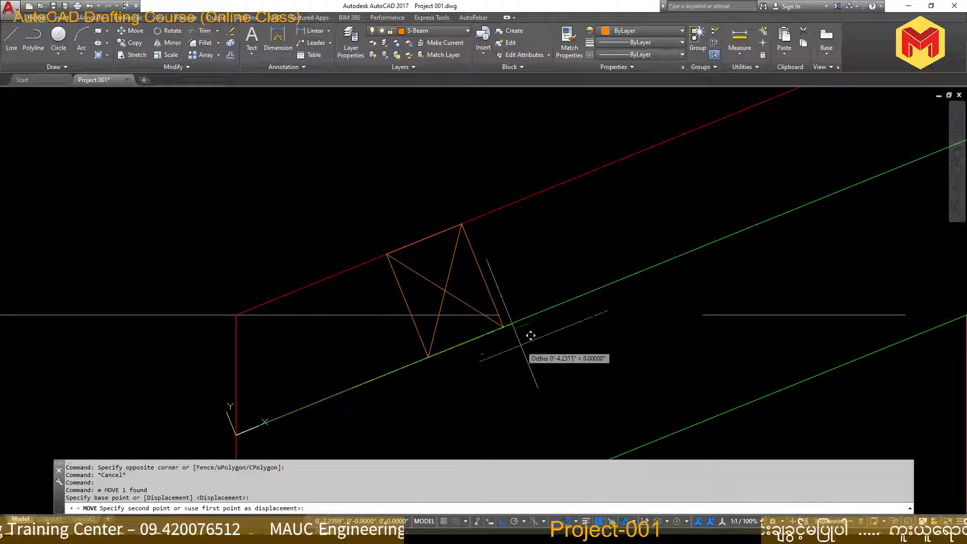
{"action": "left_click", "coordinate": [505, 326]}
{"action": "scroll", "coordinate": [510, 324], "scroll_direction": "down", "scroll_amount": 2}
{"action": "key", "text": "Return"}
{"action": "left_click", "coordinate": [431, 247]}
{"action": "left_click", "coordinate": [524, 342]}
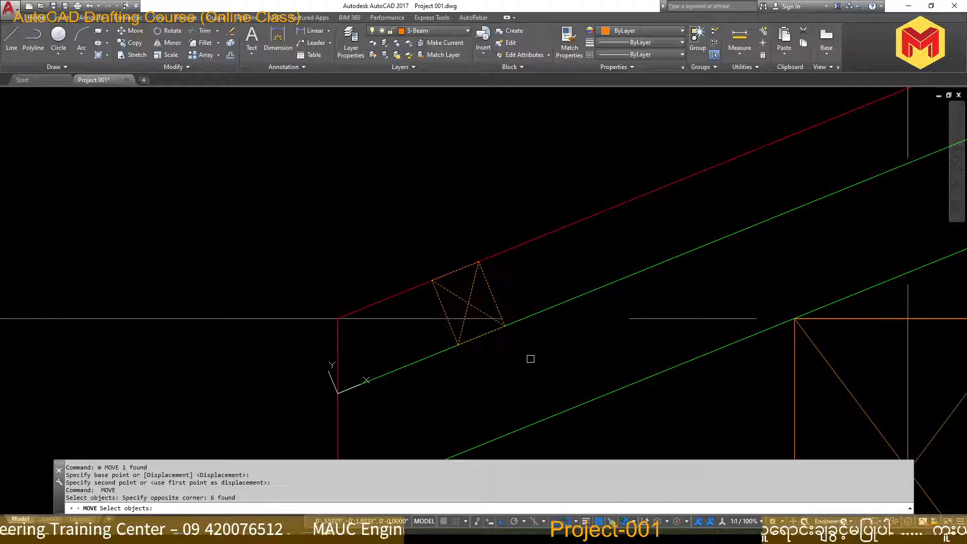
{"action": "key", "text": "Return"}
{"action": "left_click", "coordinate": [480, 336]}
{"action": "scroll", "coordinate": [485, 330], "scroll_direction": "down", "scroll_amount": 2}
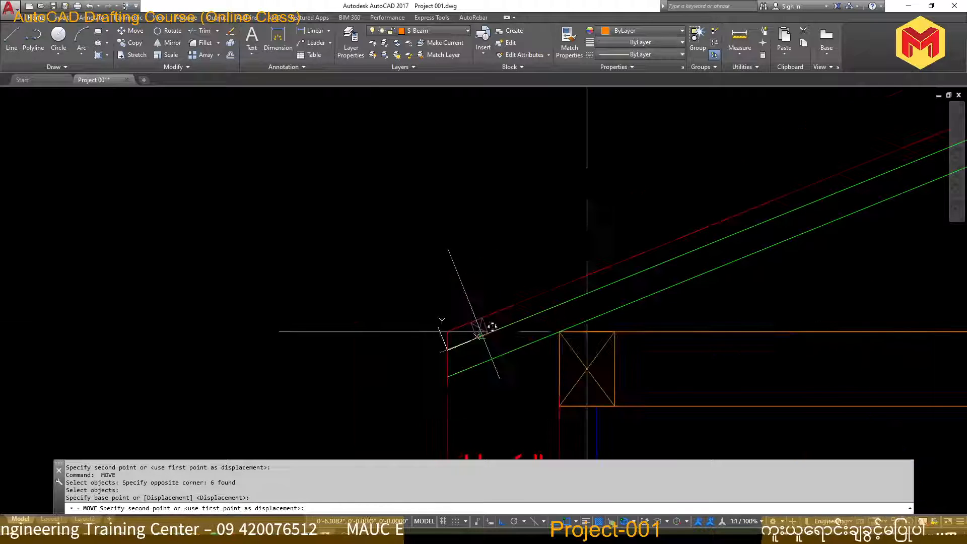
{"action": "scroll", "coordinate": [576, 315], "scroll_direction": "up", "scroll_amount": 1}
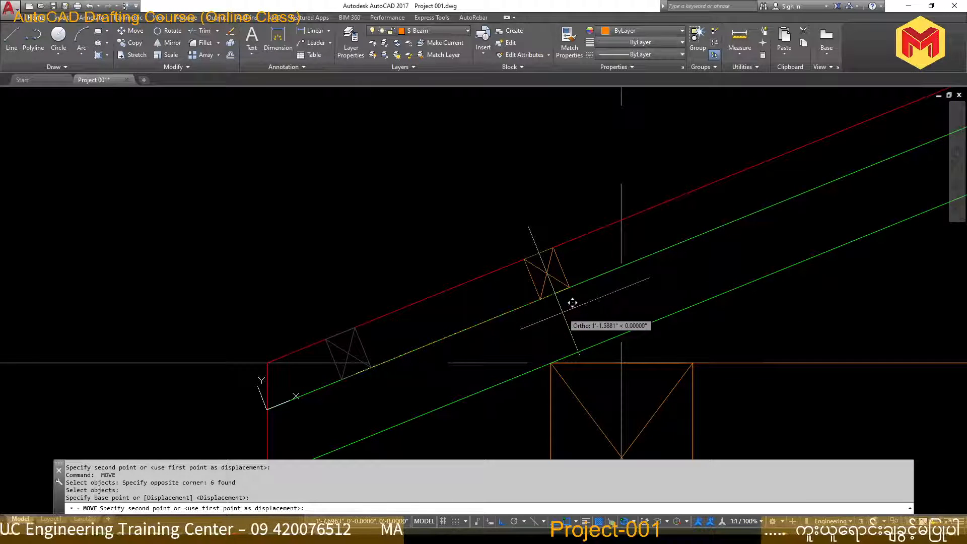
{"action": "key", "text": "Escape"}
- Copy the complete purlin upslope along the rafter as an array of 15 items spaced 1'6" apart
{"action": "type", "text": "co"}
{"action": "key", "text": "Return"}
{"action": "left_click", "coordinate": [274, 304]}
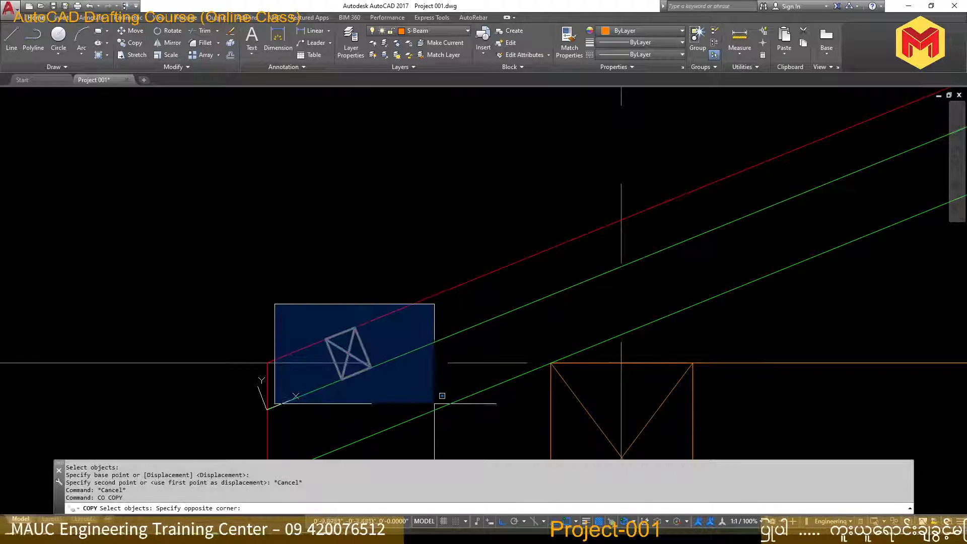
{"action": "left_click", "coordinate": [434, 402]}
{"action": "key", "text": "Return"}
{"action": "left_click", "coordinate": [357, 373]}
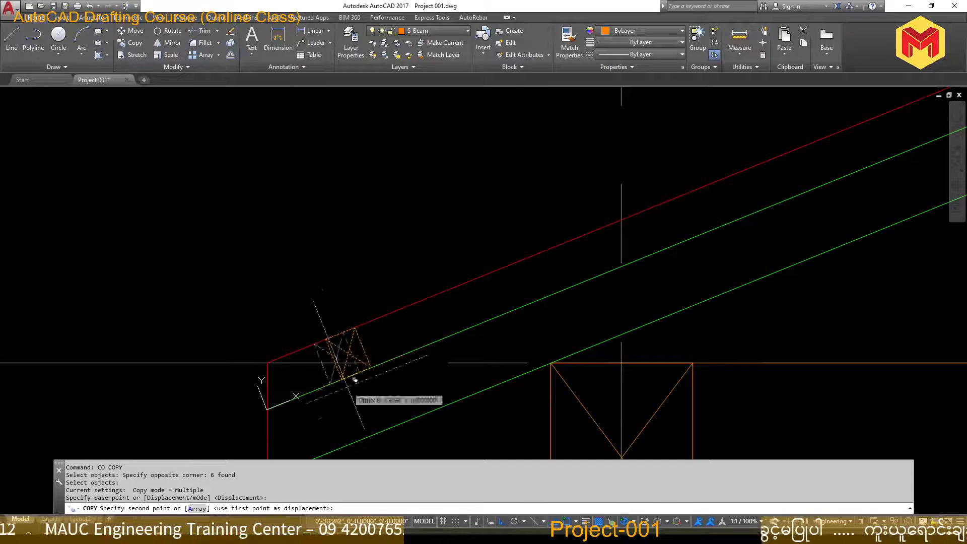
{"action": "left_click", "coordinate": [197, 508]}
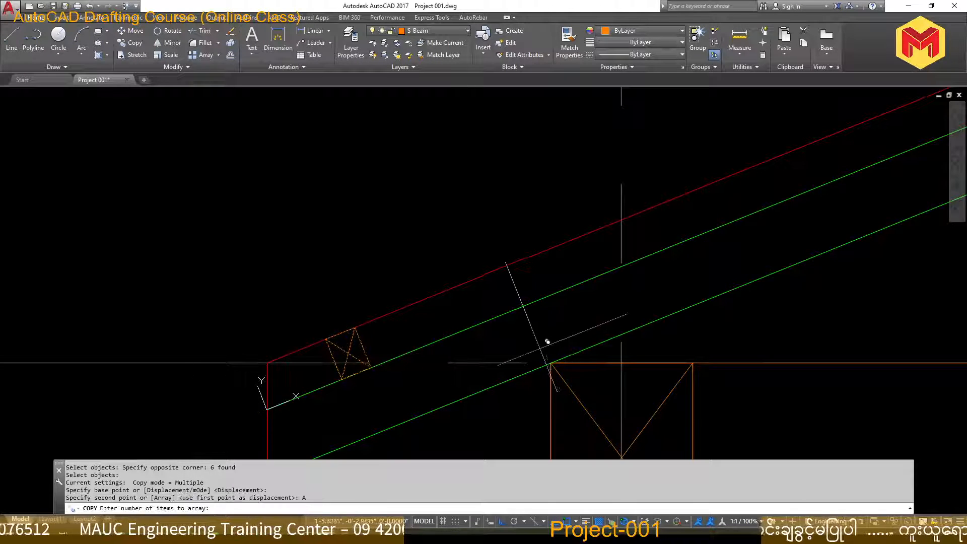
{"action": "scroll", "coordinate": [530, 336], "scroll_direction": "down", "scroll_amount": 5}
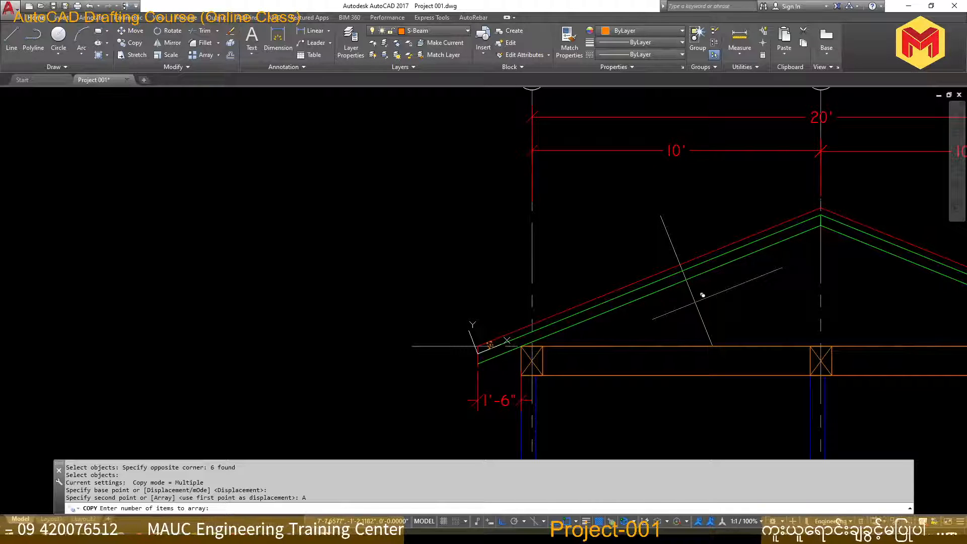
{"action": "scroll", "coordinate": [702, 295], "scroll_direction": "up", "scroll_amount": 2}
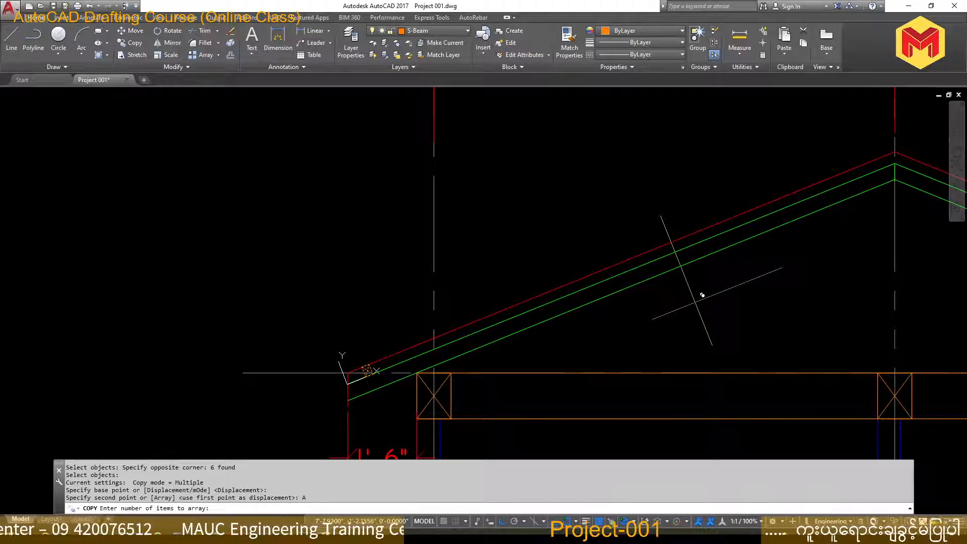
{"action": "key", "text": "Return"}
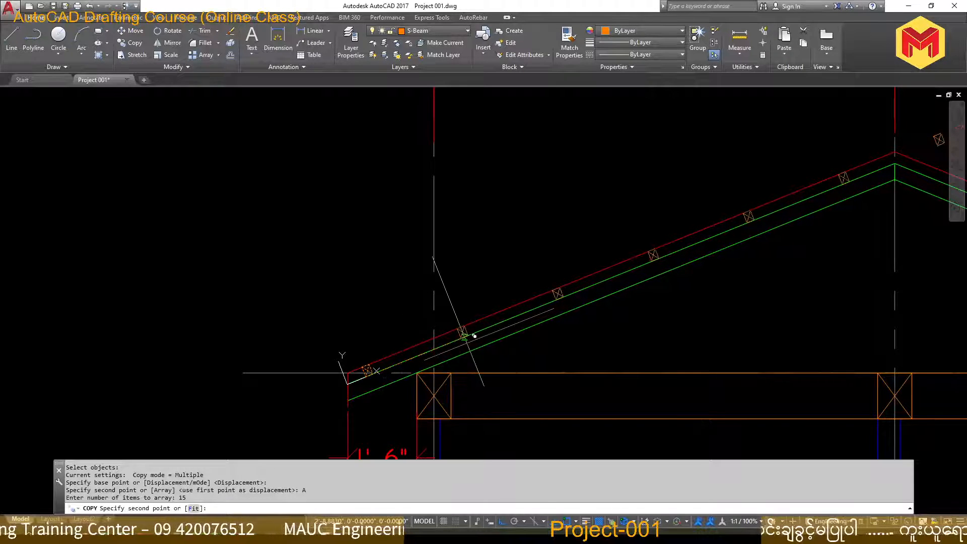
{"action": "scroll", "coordinate": [474, 336], "scroll_direction": "down", "scroll_amount": 3}
{"action": "scroll", "coordinate": [460, 339], "scroll_direction": "up", "scroll_amount": 5}
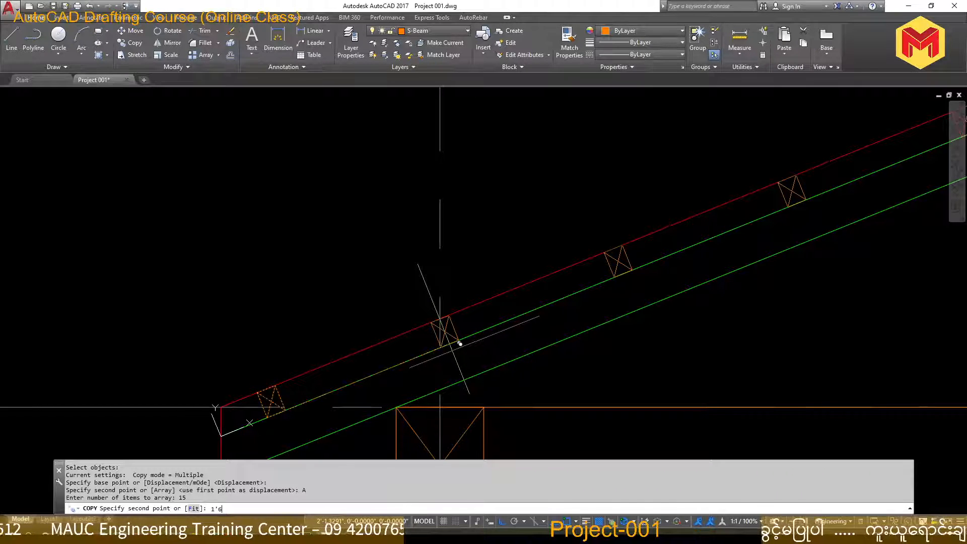
{"action": "key", "text": "Return"}
{"action": "key", "text": "Return"}
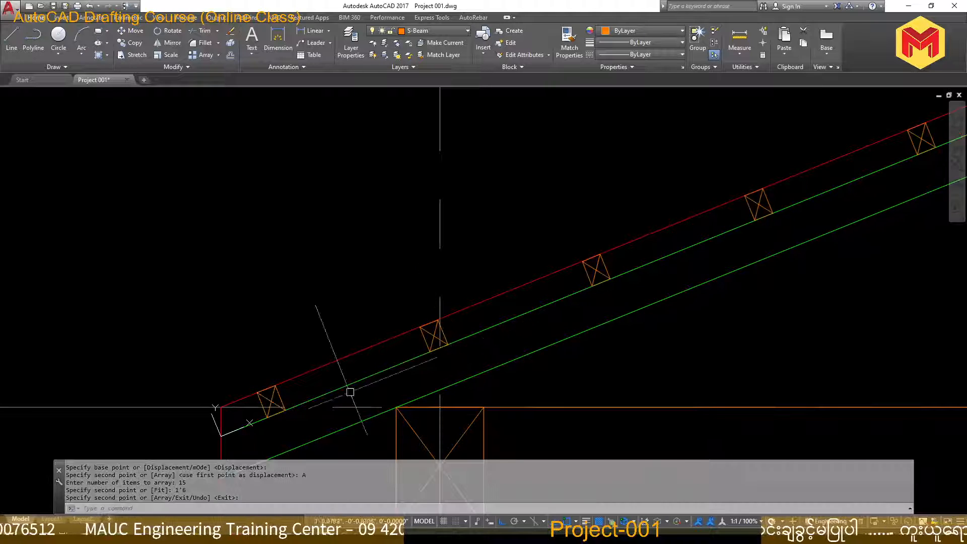
- Delete the surplus purlin copies that extend past the roof ridge at grid line B
{"action": "scroll", "coordinate": [389, 410], "scroll_direction": "down", "scroll_amount": 2}
{"action": "scroll", "coordinate": [389, 410], "scroll_direction": "down", "scroll_amount": 3}
{"action": "scroll", "coordinate": [723, 308], "scroll_direction": "up", "scroll_amount": 4}
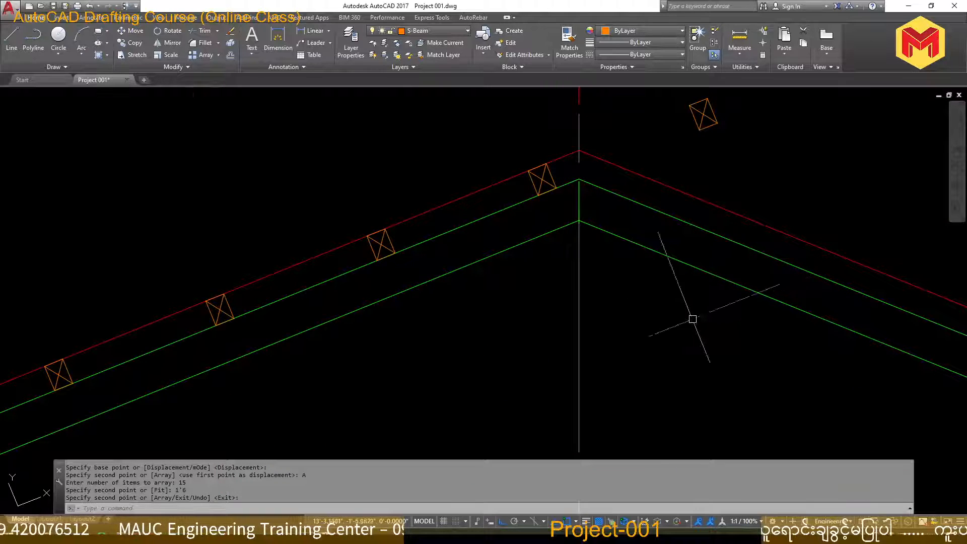
{"action": "scroll", "coordinate": [690, 319], "scroll_direction": "down", "scroll_amount": 2}
{"action": "scroll", "coordinate": [640, 291], "scroll_direction": "down", "scroll_amount": 2}
{"action": "middle_click_drag", "start_coordinate": [749, 231], "coordinate": [614, 283]}
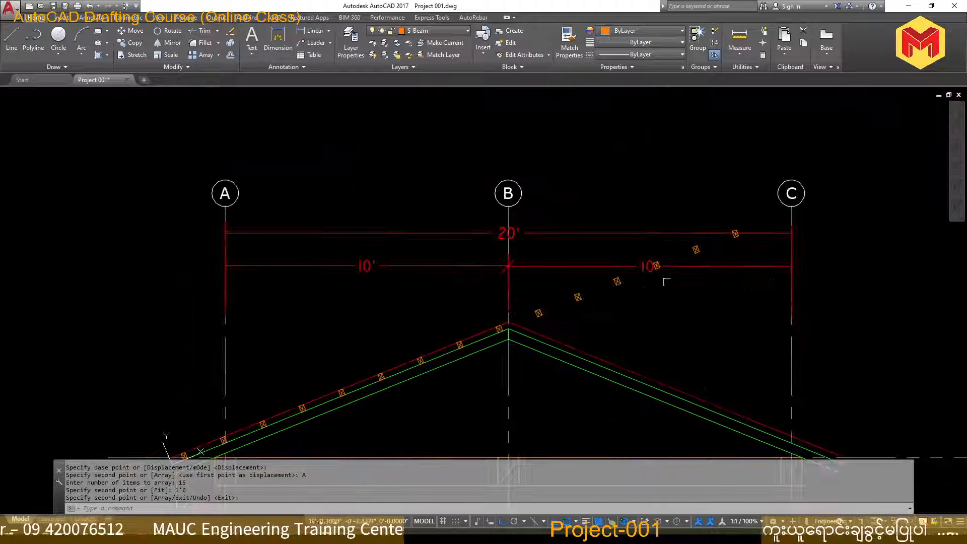
{"action": "left_click", "coordinate": [747, 328]}
{"action": "key", "text": "Delete"}
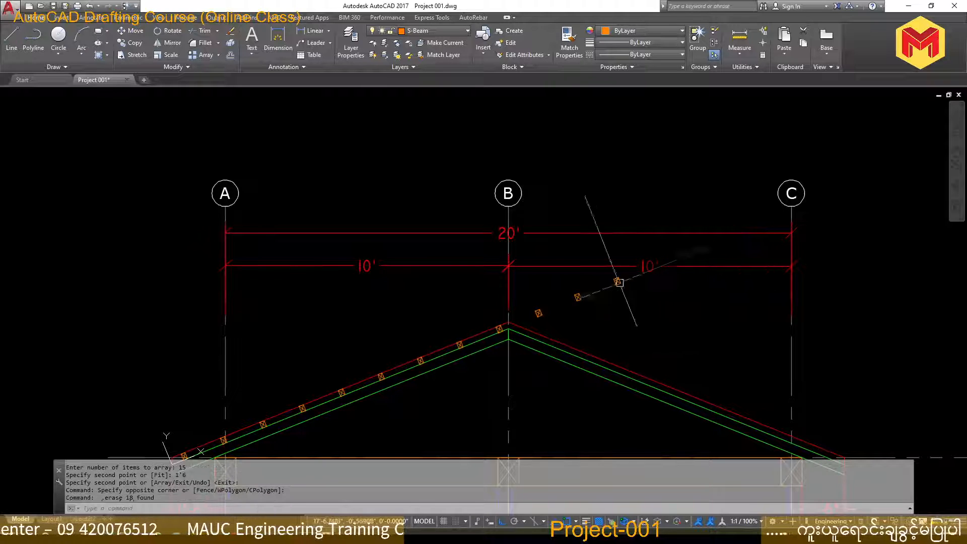
{"action": "left_click", "coordinate": [596, 247]}
{"action": "left_click", "coordinate": [652, 302]}
{"action": "key", "text": "Delete"}
{"action": "left_click", "coordinate": [596, 310]}
{"action": "left_click", "coordinate": [565, 295]}
{"action": "key", "text": "Delete"}
{"action": "scroll", "coordinate": [557, 307], "scroll_direction": "up", "scroll_amount": 4}
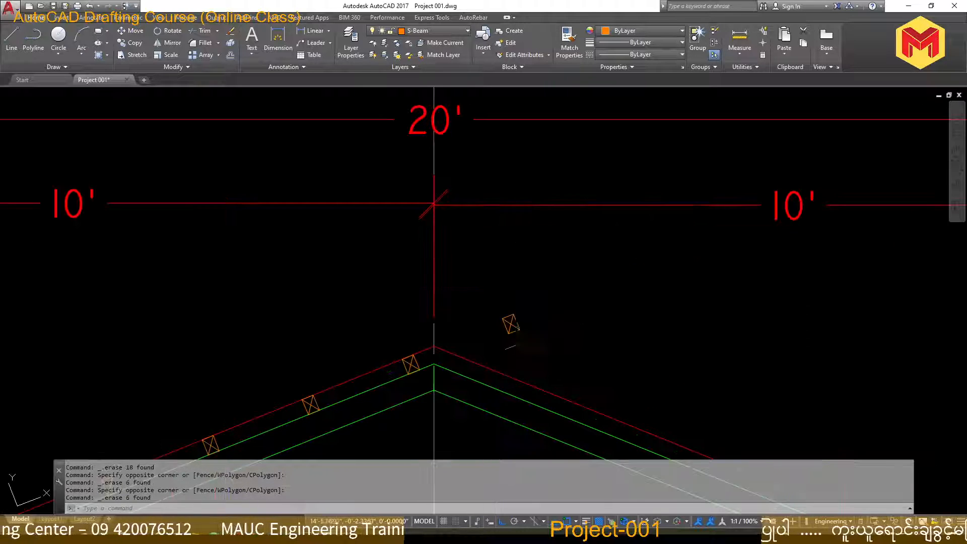
{"action": "left_click", "coordinate": [531, 341]}
{"action": "left_click", "coordinate": [502, 301]}
{"action": "key", "text": "Delete"}
- Reset the UCS to World
{"action": "scroll", "coordinate": [553, 299], "scroll_direction": "down", "scroll_amount": 4}
{"action": "scroll", "coordinate": [730, 393], "scroll_direction": "down", "scroll_amount": 2}
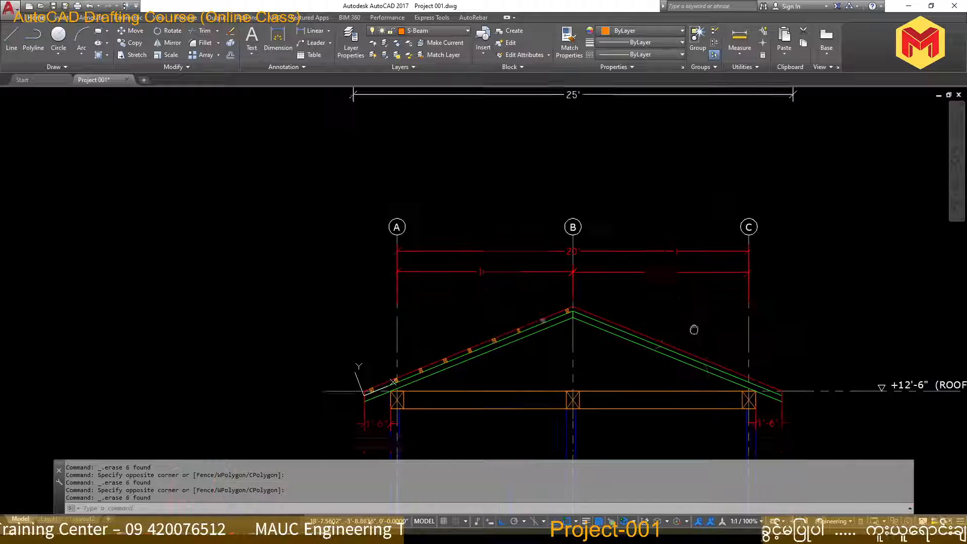
{"action": "middle_click_drag", "start_coordinate": [693, 328], "coordinate": [707, 297]}
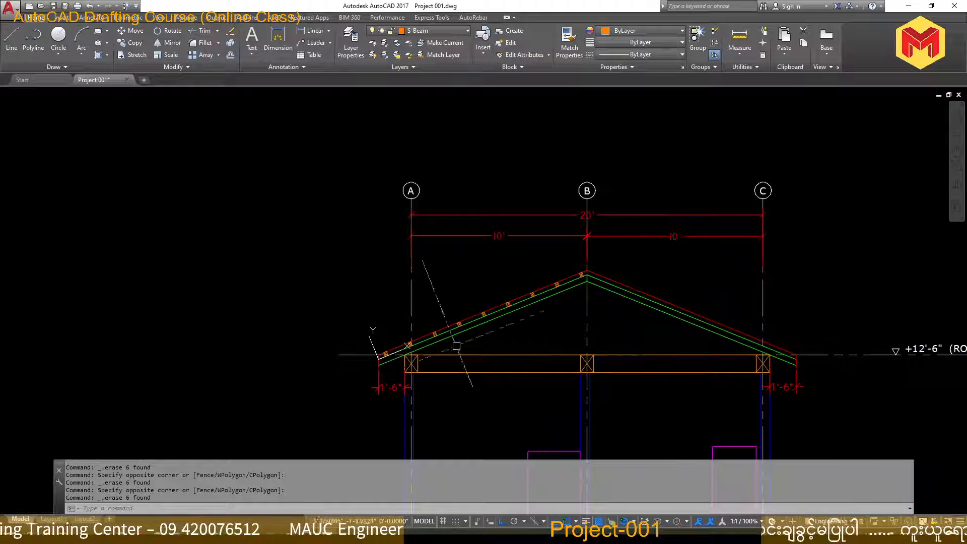
{"action": "scroll", "coordinate": [377, 352], "scroll_direction": "up", "scroll_amount": 2}
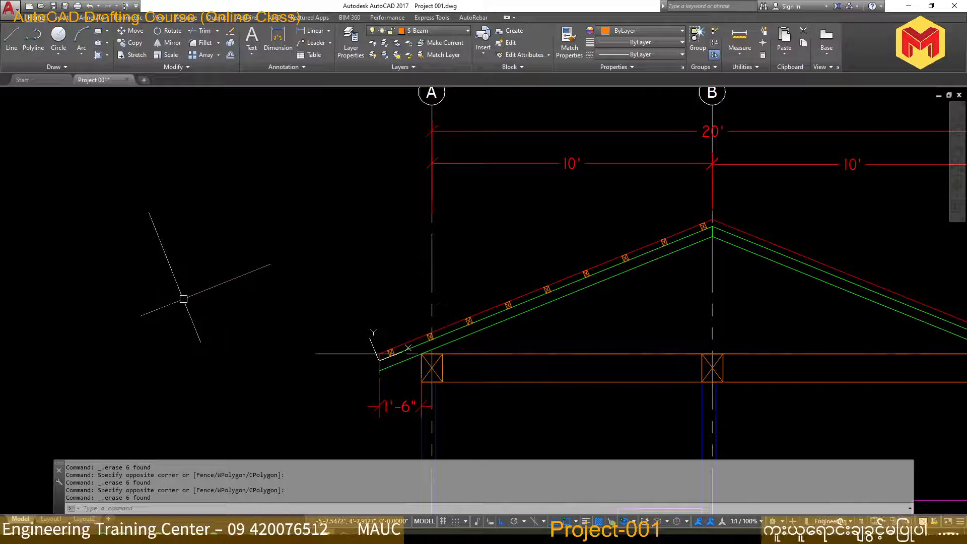
{"action": "type", "text": "ucs"}
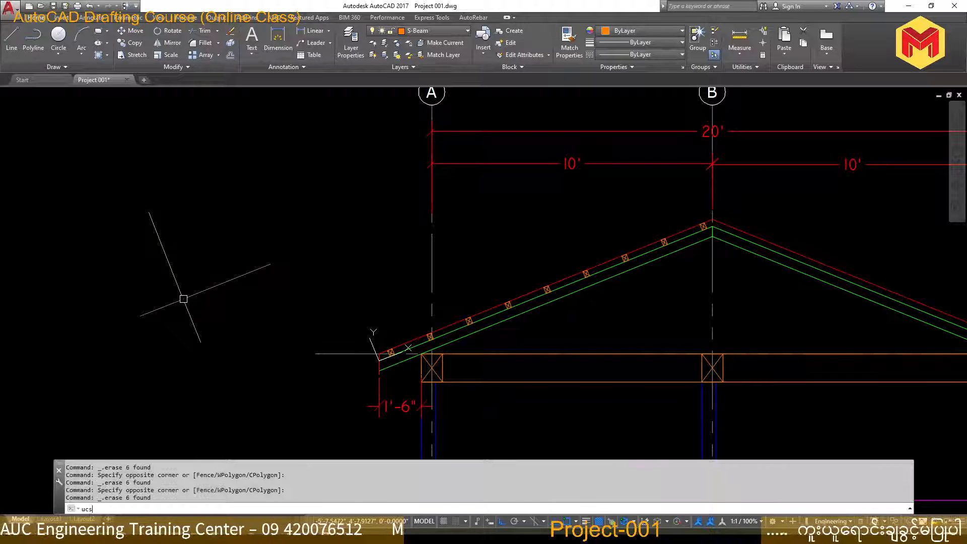
{"action": "key", "text": "Return"}
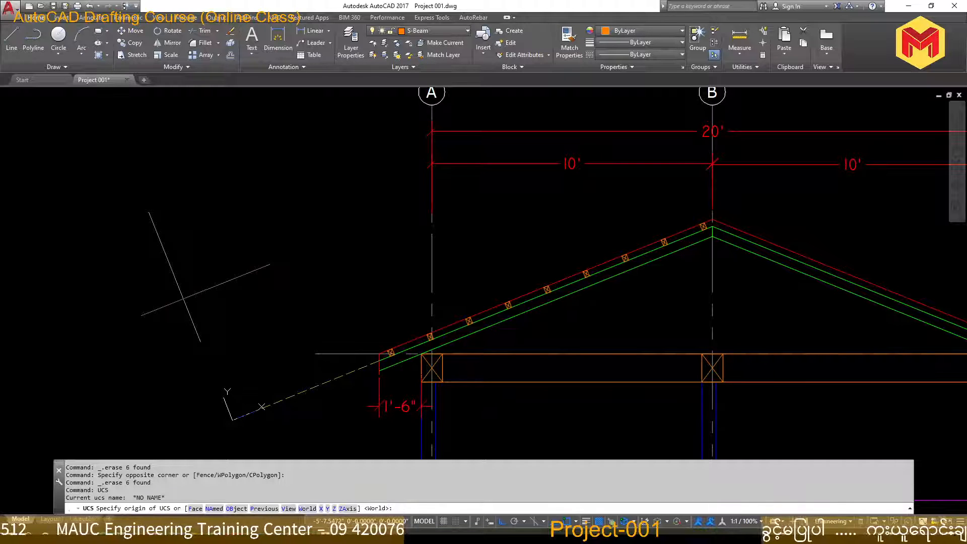
{"action": "left_click", "coordinate": [307, 508]}
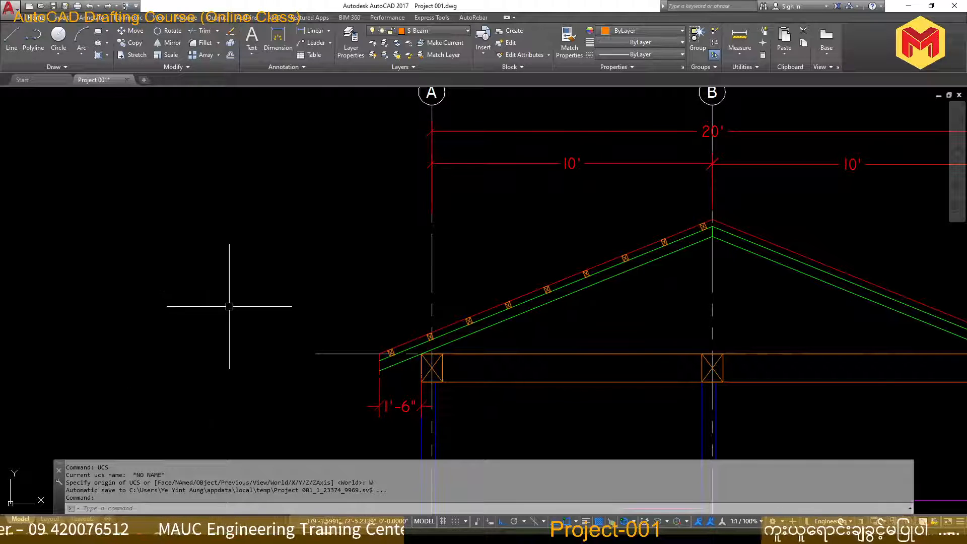
- Mirror all purlins of the roof slope between grids A and B about the vertical ridge line at grid B, keeping the originals
{"action": "scroll", "coordinate": [402, 341], "scroll_direction": "up", "scroll_amount": 4}
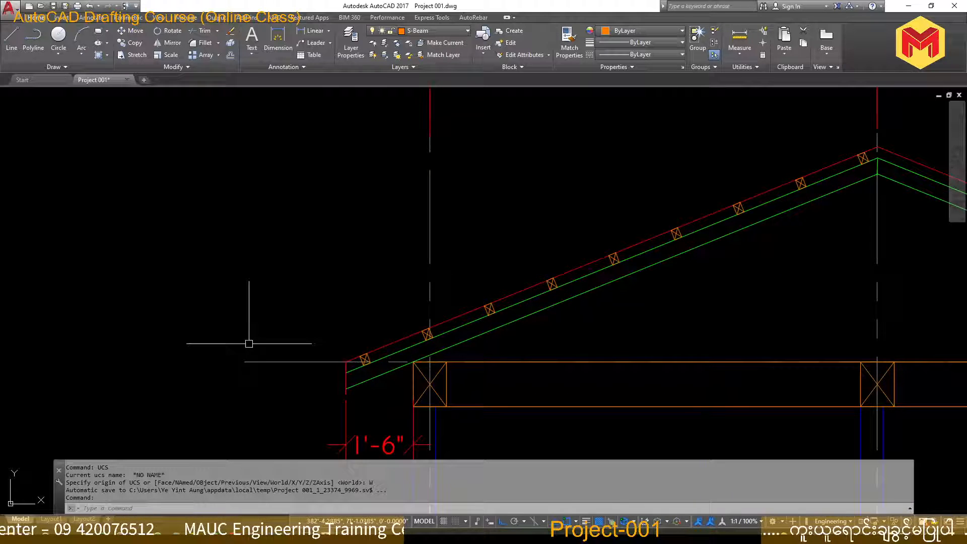
{"action": "left_click", "coordinate": [346, 345]}
{"action": "left_click", "coordinate": [390, 385]}
{"action": "left_click", "coordinate": [397, 308]}
{"action": "left_click", "coordinate": [498, 352]}
{"action": "left_click", "coordinate": [518, 264]}
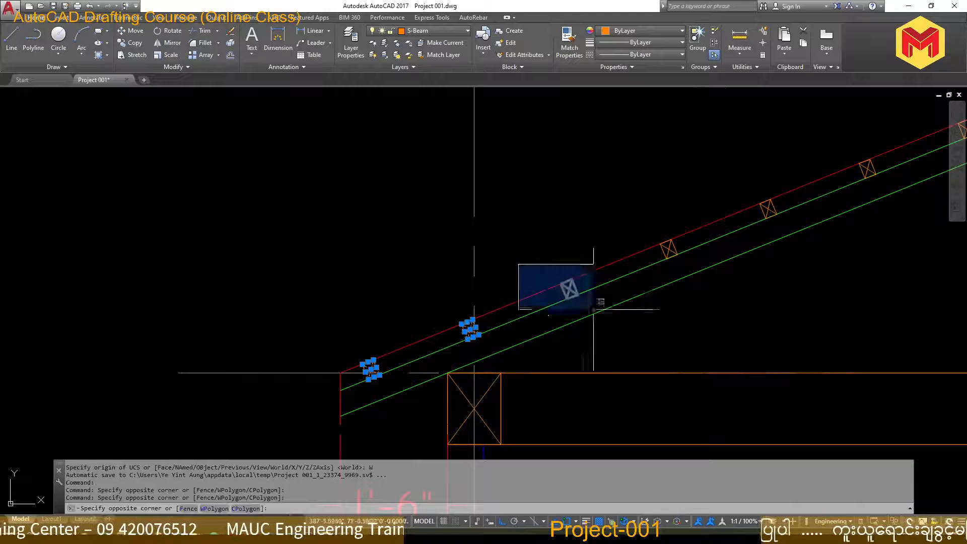
{"action": "left_click", "coordinate": [594, 308]}
{"action": "middle_click_drag", "start_coordinate": [626, 308], "coordinate": [509, 340]}
{"action": "left_click", "coordinate": [501, 249]}
{"action": "left_click", "coordinate": [655, 334]}
{"action": "left_click", "coordinate": [563, 170]}
{"action": "left_click", "coordinate": [821, 315]}
{"action": "scroll", "coordinate": [810, 311], "scroll_direction": "down", "scroll_amount": 2}
{"action": "middle_click_drag", "start_coordinate": [790, 305], "coordinate": [541, 372]}
{"action": "left_click", "coordinate": [508, 218]}
{"action": "left_click", "coordinate": [721, 336]}
{"action": "scroll", "coordinate": [715, 232], "scroll_direction": "up", "scroll_amount": 2}
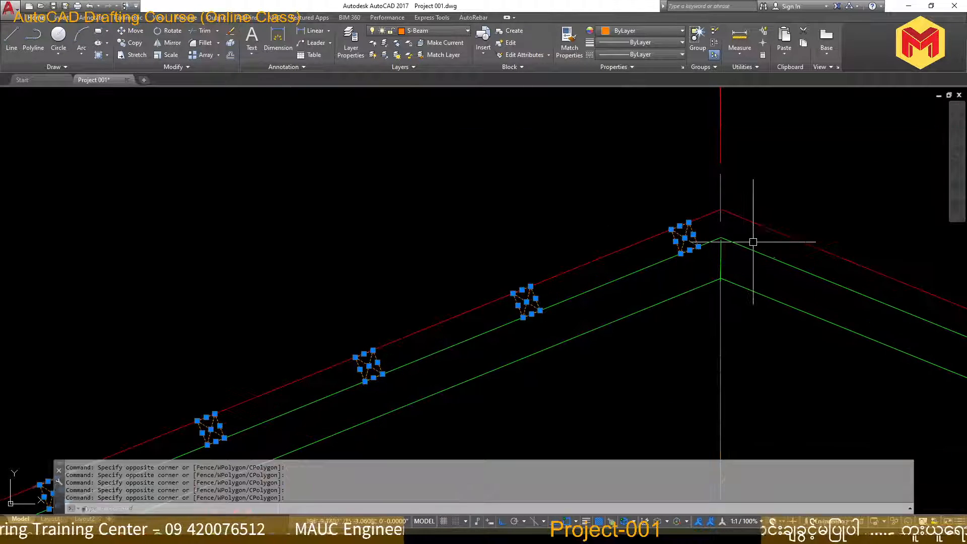
{"action": "type", "text": "mi"}
{"action": "key", "text": "Return"}
{"action": "left_click", "coordinate": [720, 238]}
{"action": "left_click", "coordinate": [720, 214]}
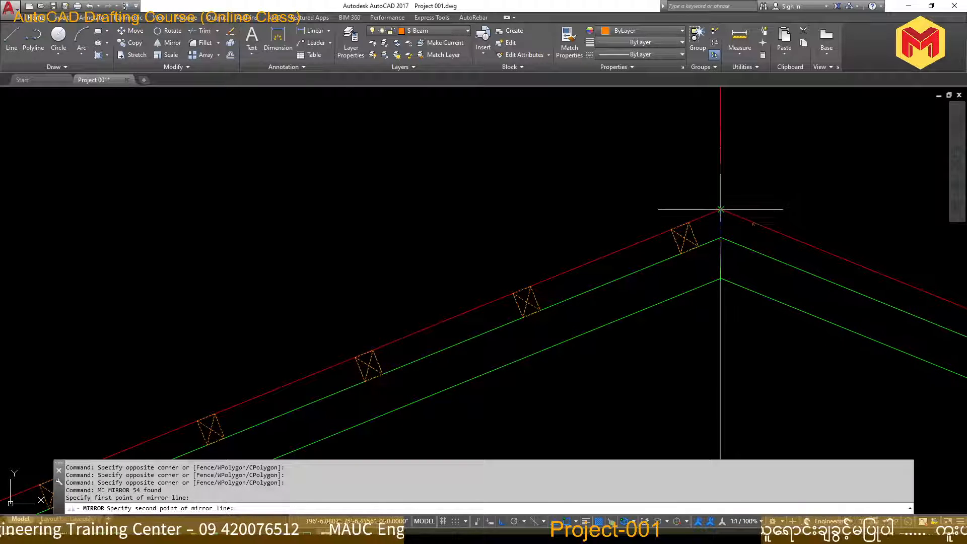
{"action": "key", "text": "Return"}
- Move the short green vertical line at the ridge so its upper end meets the apex of the upper rafter lines
{"action": "left_click", "coordinate": [720, 236]}
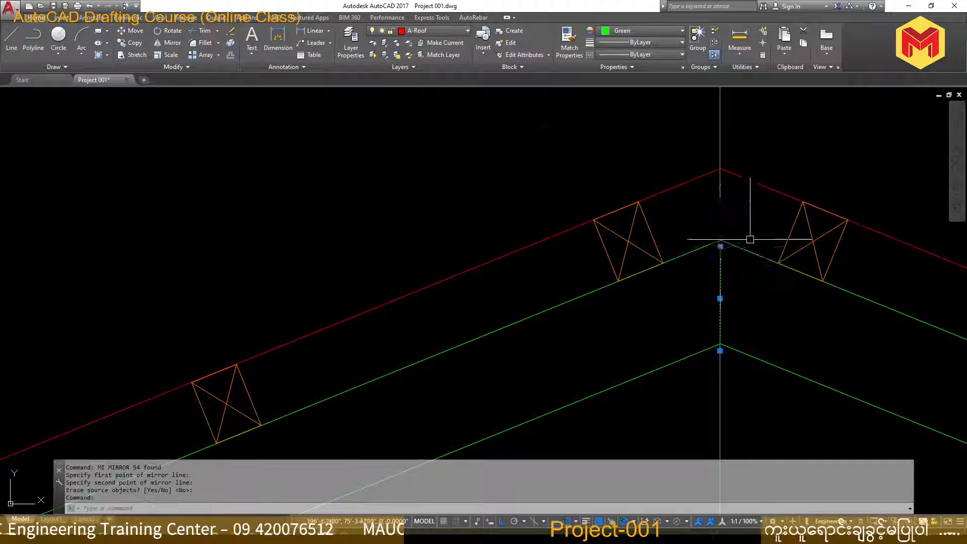
{"action": "scroll", "coordinate": [725, 232], "scroll_direction": "up", "scroll_amount": 5}
{"action": "type", "text": "m"}
{"action": "key", "text": "Return"}
{"action": "left_click", "coordinate": [628, 275]}
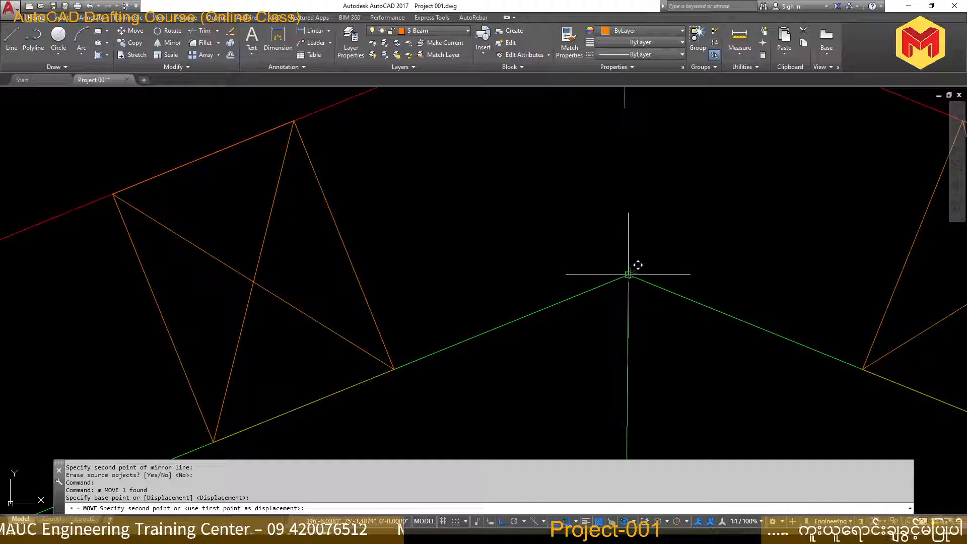
{"action": "scroll", "coordinate": [637, 270], "scroll_direction": "down", "scroll_amount": 3}
{"action": "scroll", "coordinate": [590, 236], "scroll_direction": "down", "scroll_amount": 3}
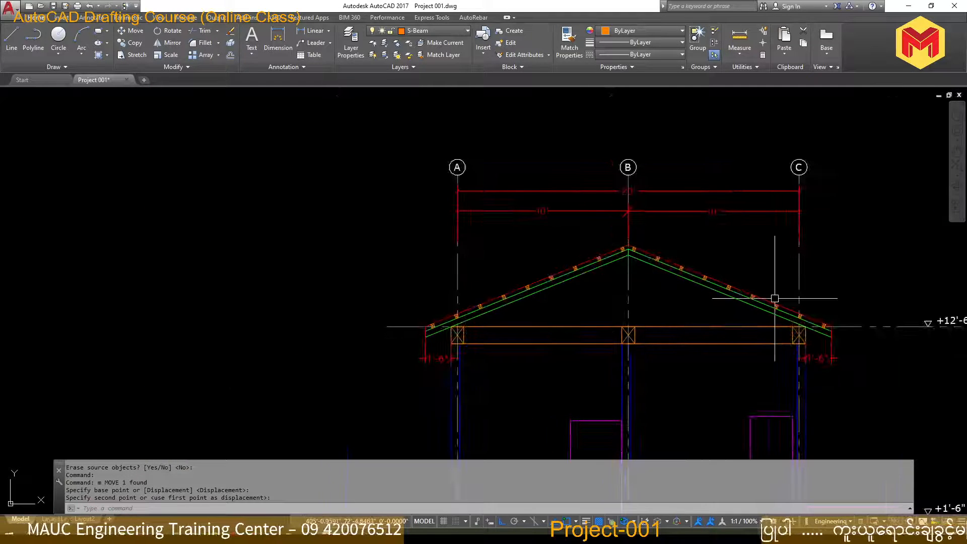
- Draw two vertical lines from the upper corners of the roof-level beam section at grid B up past the roof ridge
{"action": "scroll", "coordinate": [647, 330], "scroll_direction": "up", "scroll_amount": 5}
{"action": "left_click", "coordinate": [520, 356]}
{"action": "type", "text": "l"}
{"action": "key", "text": "Return"}
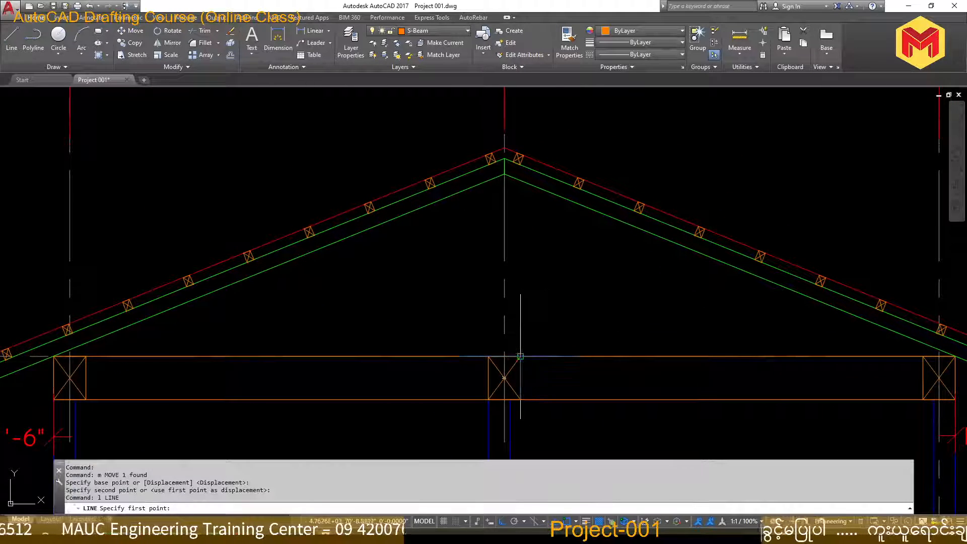
{"action": "left_click", "coordinate": [520, 356]}
{"action": "left_click", "coordinate": [520, 132]}
{"action": "key", "text": "Return"}
{"action": "key", "text": "Return"}
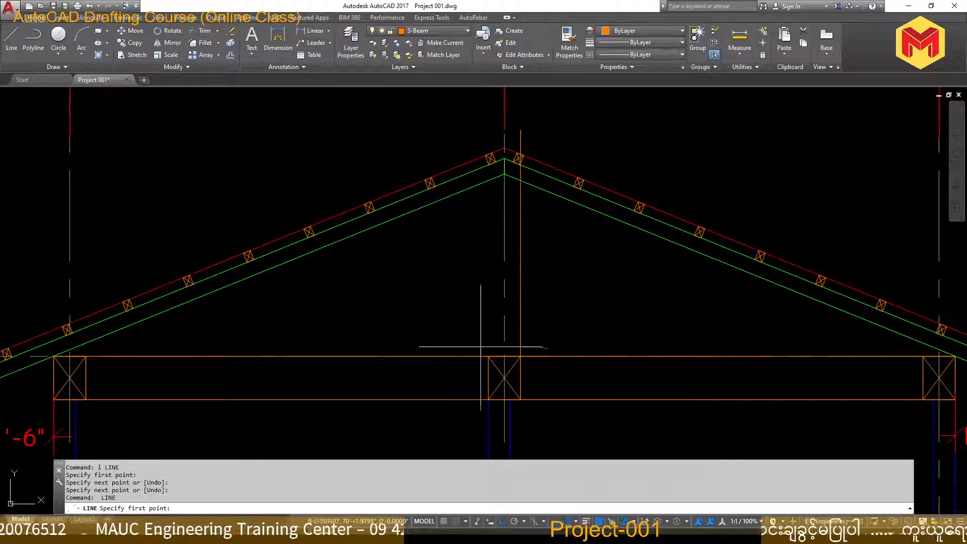
{"action": "left_click", "coordinate": [488, 356]}
{"action": "left_click", "coordinate": [484, 117]}
{"action": "key", "text": "Return"}
- Trim both vertical post lines at grid B where they extend above the underside of the rafters
{"action": "scroll", "coordinate": [529, 249], "scroll_direction": "up", "scroll_amount": 2}
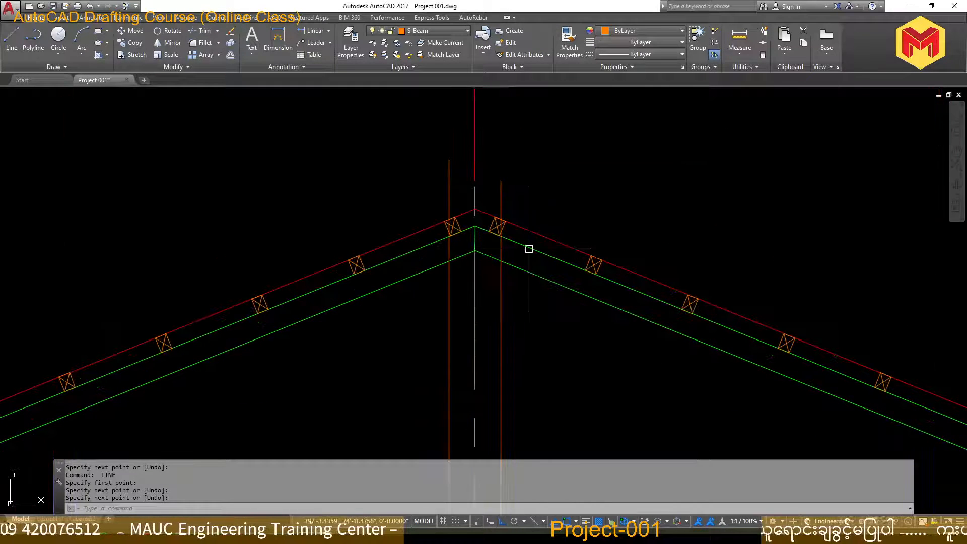
{"action": "type", "text": "tr"}
{"action": "key", "text": "Return"}
{"action": "left_click", "coordinate": [486, 256]}
{"action": "key", "text": "Return"}
{"action": "left_click", "coordinate": [449, 249]}
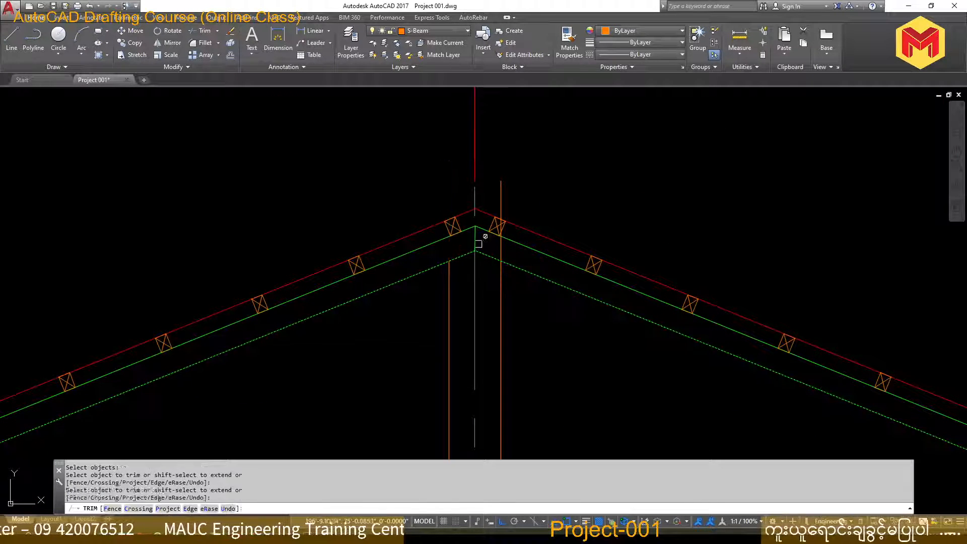
{"action": "left_click", "coordinate": [502, 252]}
{"action": "key", "text": "Return"}
{"action": "scroll", "coordinate": [495, 247], "scroll_direction": "down", "scroll_amount": 5}
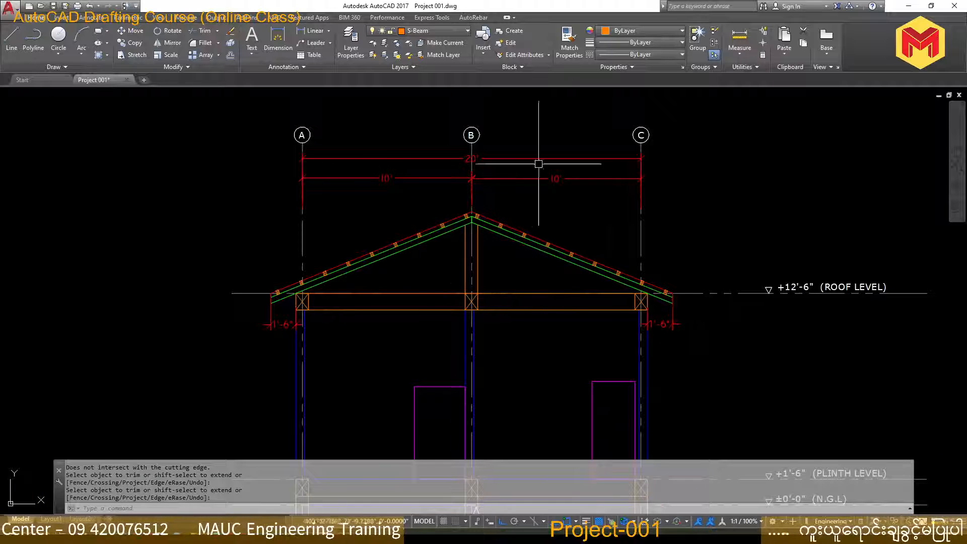
{"action": "scroll", "coordinate": [625, 290], "scroll_direction": "down", "scroll_amount": 6}
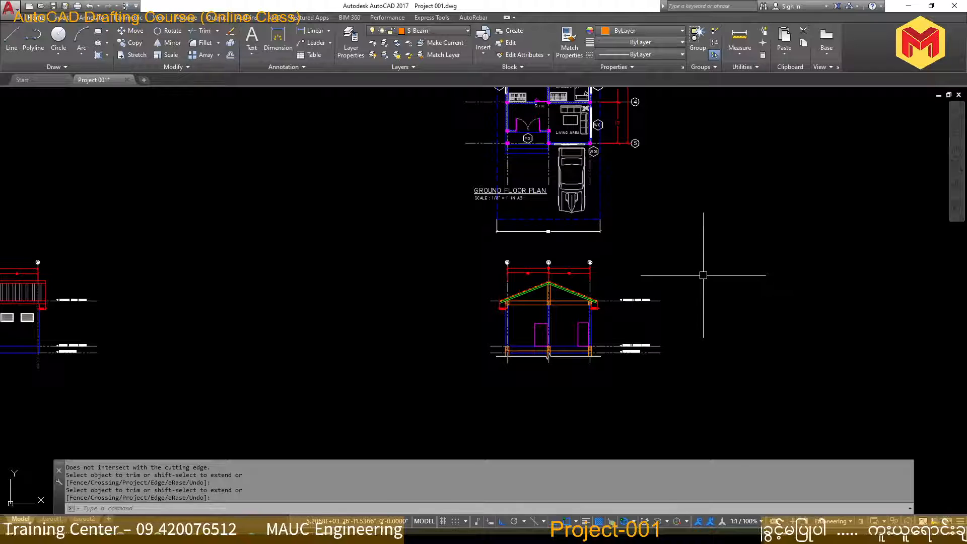
{"action": "scroll", "coordinate": [563, 297], "scroll_direction": "up", "scroll_amount": 8}
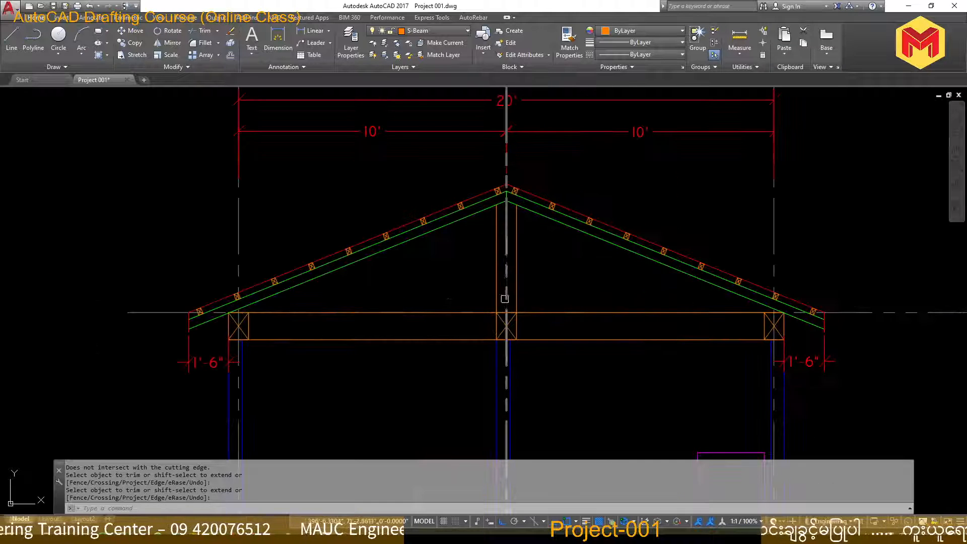
{"action": "left_click", "coordinate": [497, 282]}
{"action": "key", "text": "Escape"}
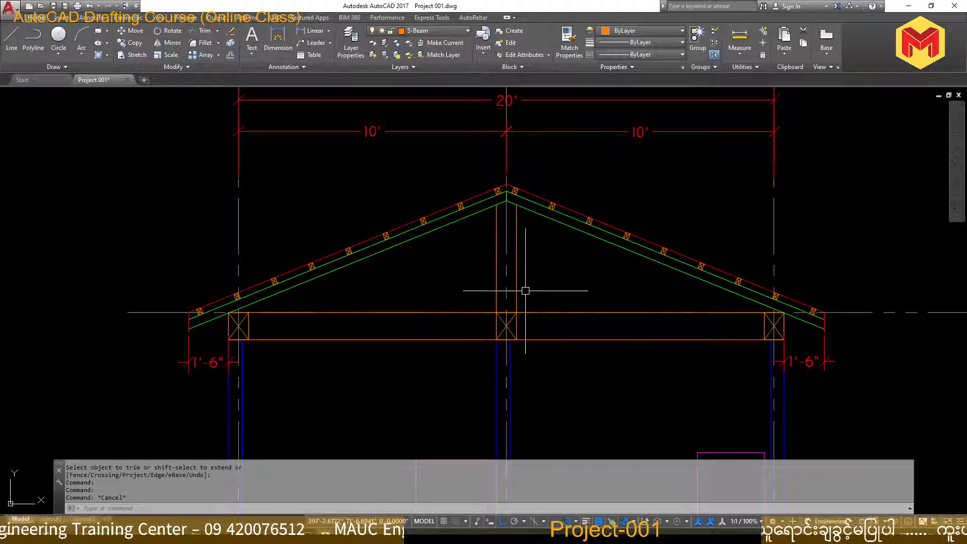
{"action": "scroll", "coordinate": [525, 291], "scroll_direction": "down", "scroll_amount": 5}
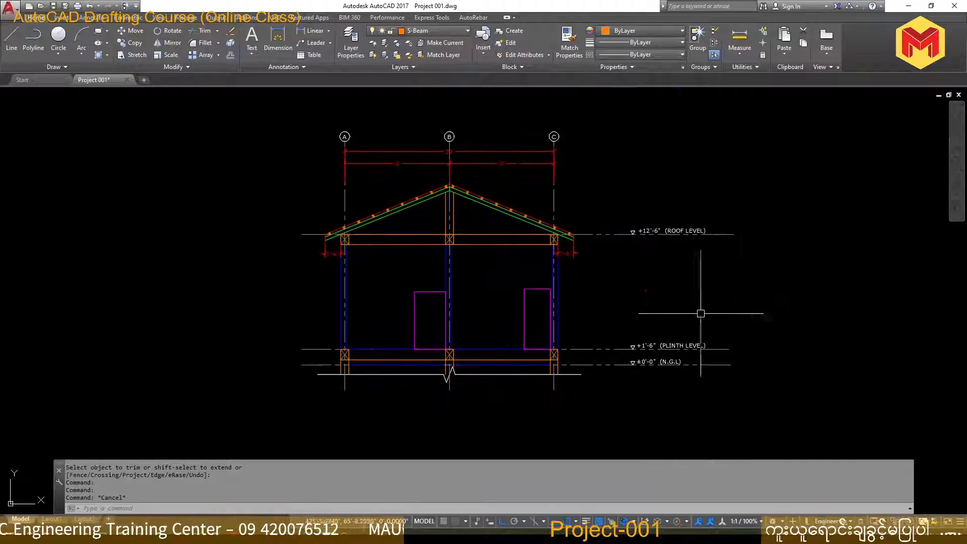
- Copy the FRONT ELEVATION title and its scale note to the space beneath the building section
{"action": "scroll", "coordinate": [689, 316], "scroll_direction": "down", "scroll_amount": 3}
{"action": "scroll", "coordinate": [689, 316], "scroll_direction": "down", "scroll_amount": 3}
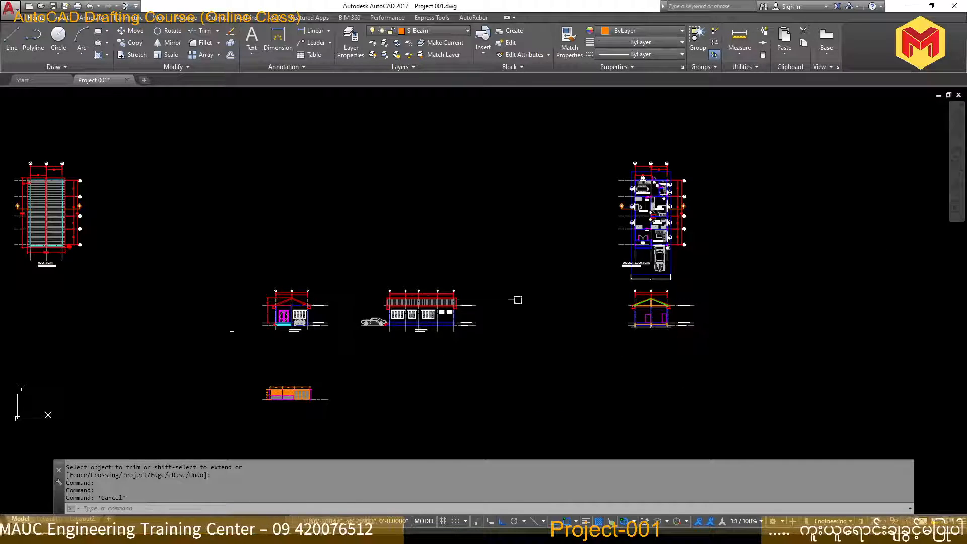
{"action": "scroll", "coordinate": [367, 333], "scroll_direction": "up", "scroll_amount": 6}
{"action": "scroll", "coordinate": [351, 306], "scroll_direction": "up", "scroll_amount": 4}
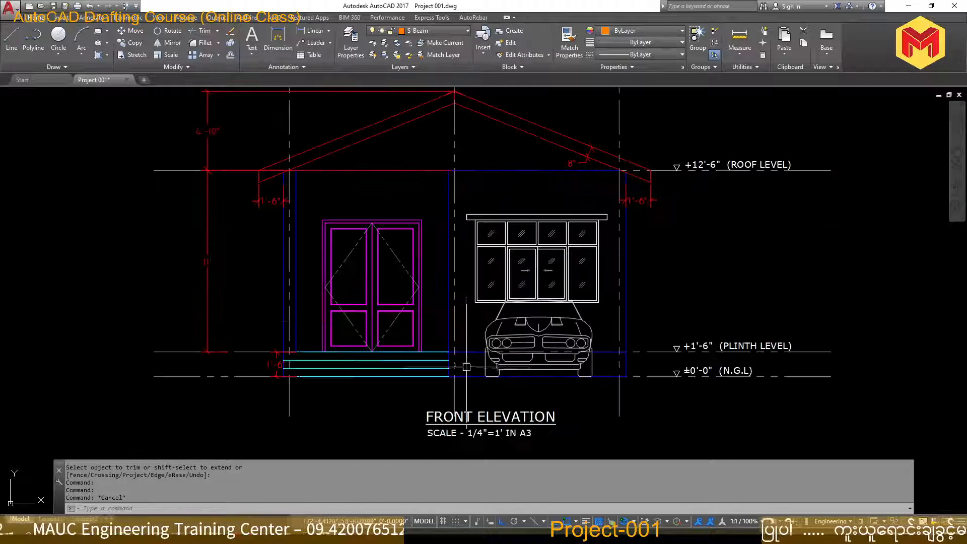
{"action": "scroll", "coordinate": [527, 448], "scroll_direction": "up", "scroll_amount": 2}
{"action": "left_click", "coordinate": [532, 449]}
{"action": "left_click", "coordinate": [476, 395]}
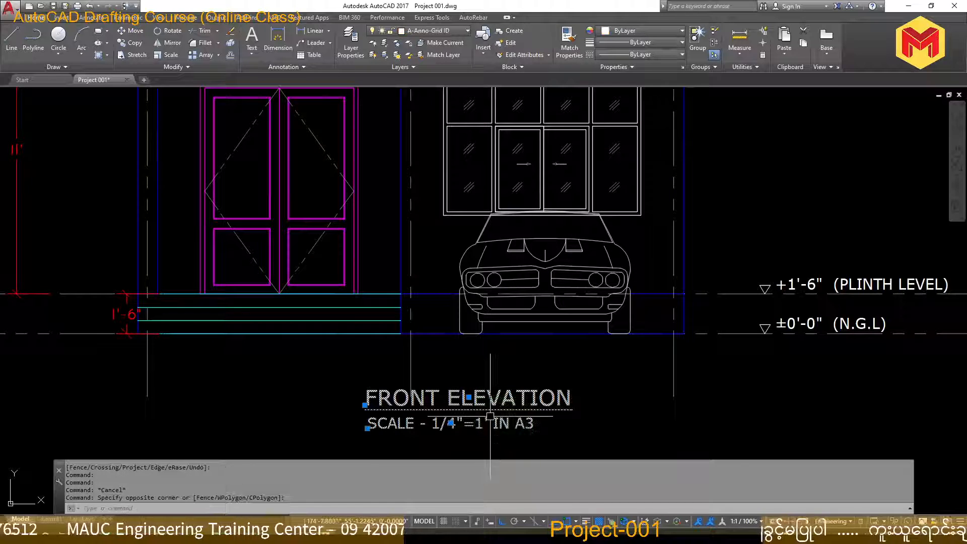
{"action": "type", "text": "co"}
{"action": "key", "text": "Return"}
{"action": "left_click", "coordinate": [490, 415]}
{"action": "scroll", "coordinate": [489, 416], "scroll_direction": "down", "scroll_amount": 5}
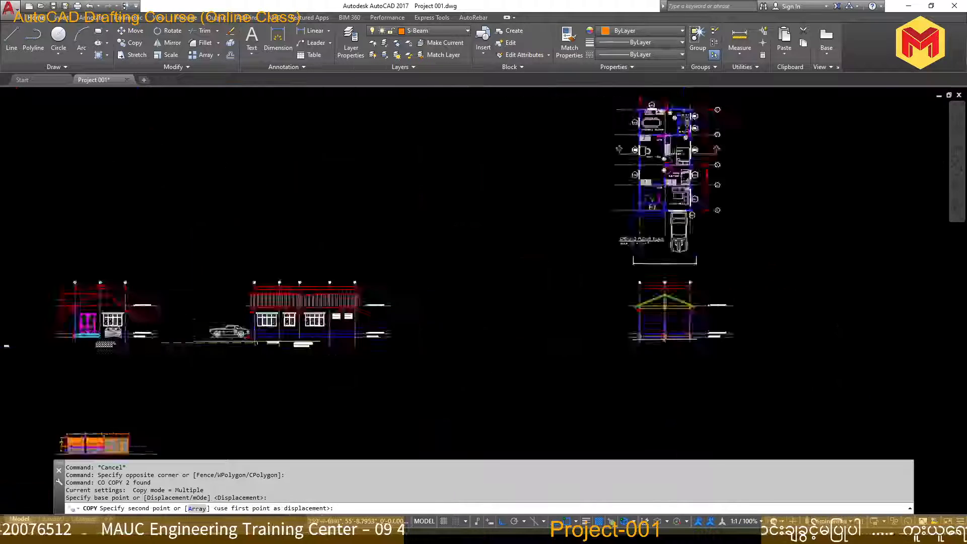
{"action": "middle_click_drag", "start_coordinate": [667, 344], "coordinate": [443, 328]}
{"action": "scroll", "coordinate": [516, 344], "scroll_direction": "up", "scroll_amount": 6}
{"action": "left_click", "coordinate": [496, 391]}
{"action": "key", "text": "Return"}
- Move the copied title and scale note slightly to adjust their position beneath the section's break line
{"action": "scroll", "coordinate": [490, 359], "scroll_direction": "up", "scroll_amount": 4}
{"action": "left_click", "coordinate": [488, 370]}
{"action": "left_click", "coordinate": [445, 307]}
{"action": "type", "text": "m"}
{"action": "key", "text": "Return"}
{"action": "left_click", "coordinate": [591, 342]}
{"action": "left_click", "coordinate": [599, 364]}
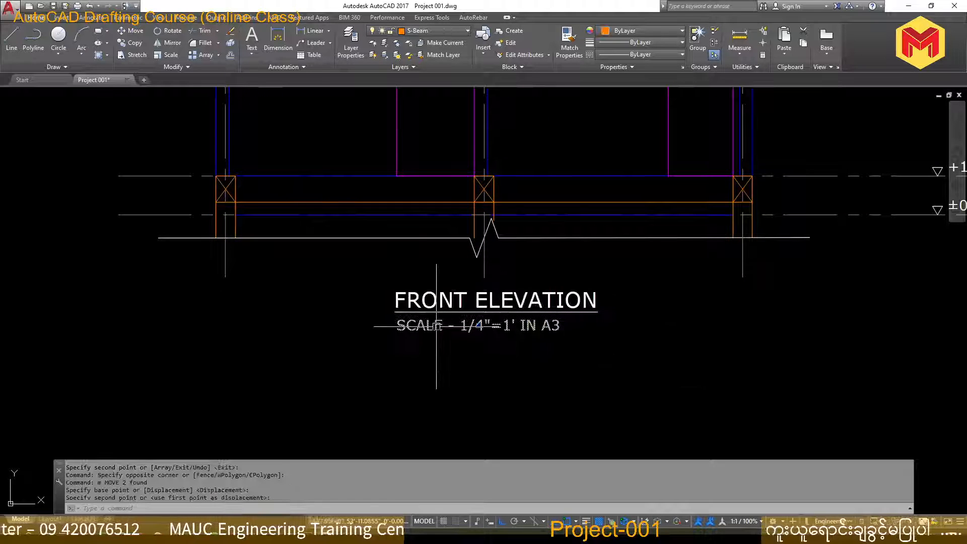
{"action": "left_click", "coordinate": [436, 326]}
{"action": "double_click", "coordinate": [436, 326]}
{"action": "key", "text": "Escape"}
{"action": "key", "text": "Escape"}
{"action": "key", "text": "Escape"}
{"action": "key", "text": "Escape"}
{"action": "key", "text": "Escape"}
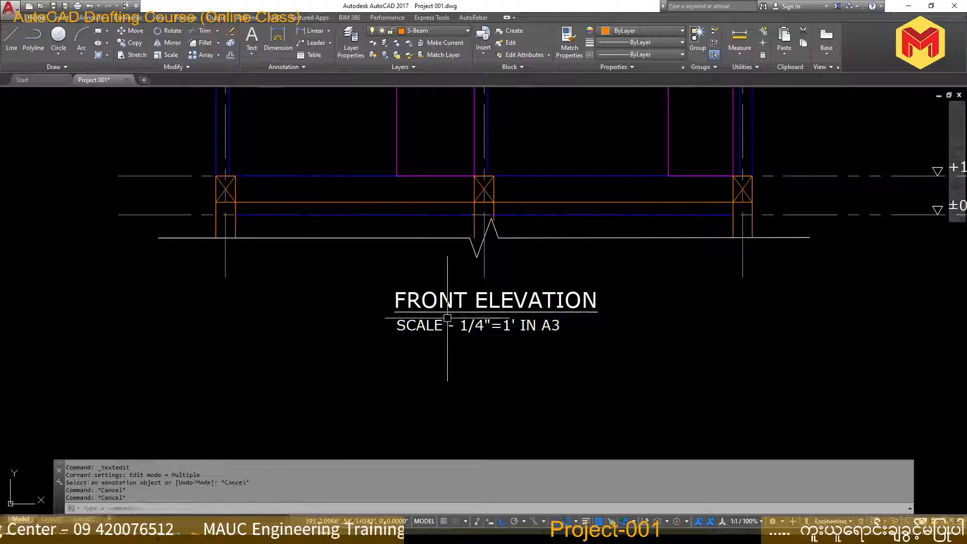
- Change the copied title to SECTION X-X, checking the section mark letters on the ground floor plan
{"action": "double_click", "coordinate": [447, 311]}
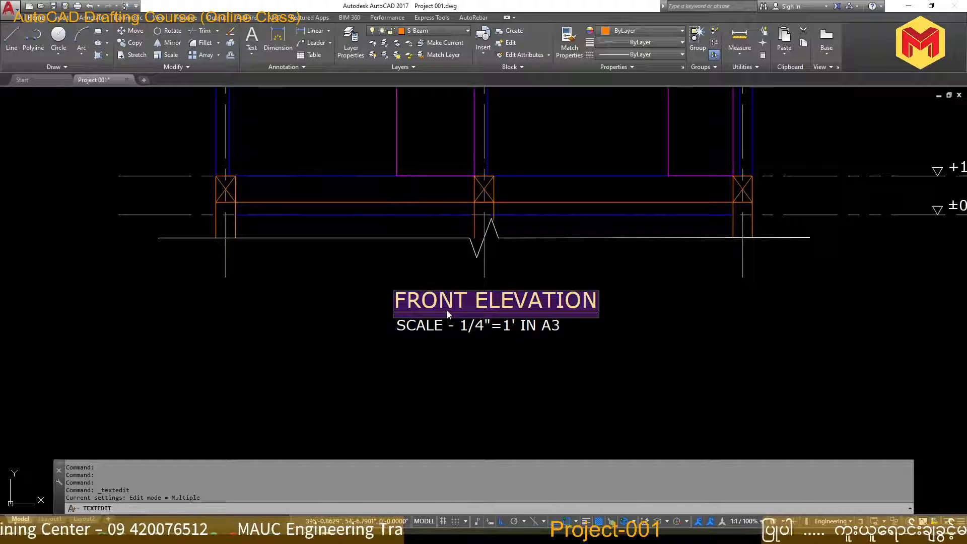
{"action": "type", "text": "SECTION"}
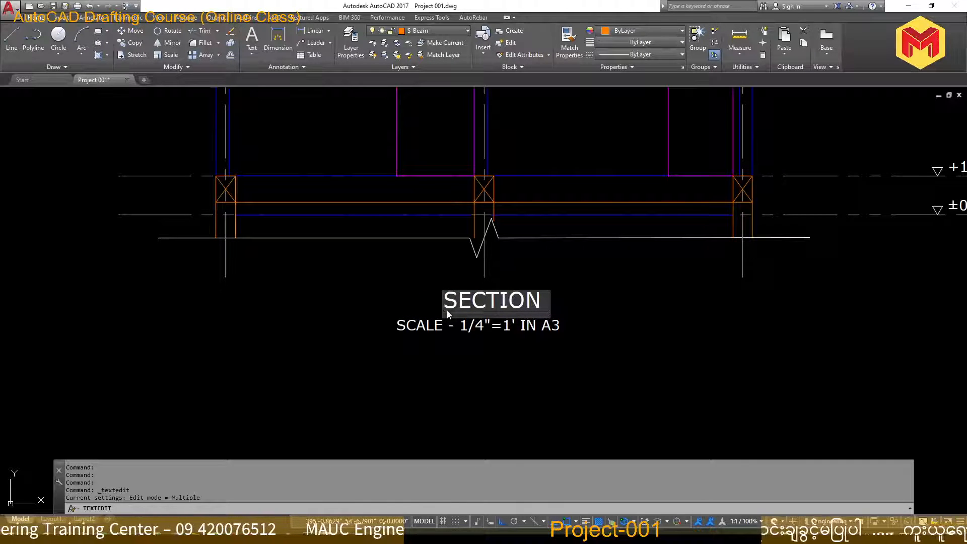
{"action": "scroll", "coordinate": [556, 355], "scroll_direction": "down", "scroll_amount": 5}
{"action": "scroll", "coordinate": [300, 431], "scroll_direction": "up", "scroll_amount": 8}
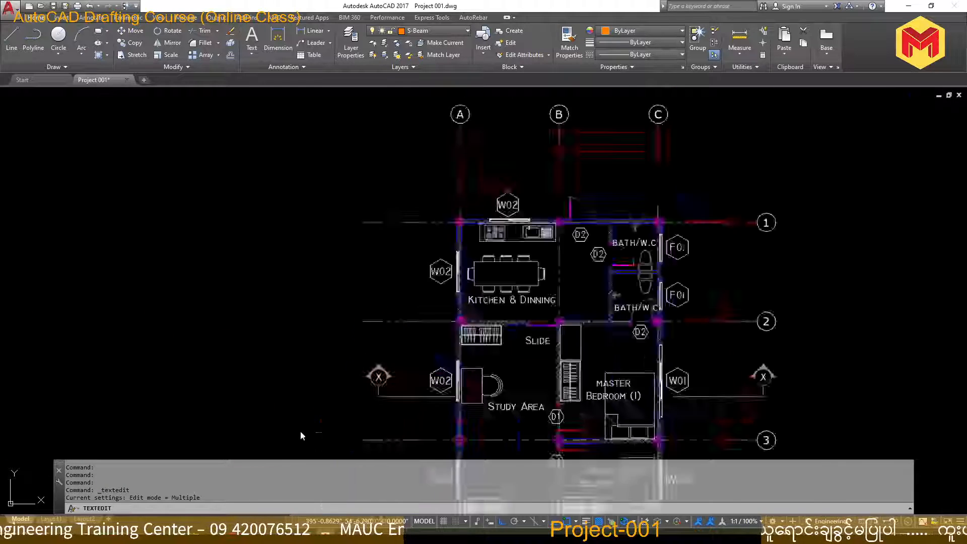
{"action": "scroll", "coordinate": [388, 297], "scroll_direction": "down", "scroll_amount": 14}
{"action": "scroll", "coordinate": [401, 322], "scroll_direction": "up", "scroll_amount": 15}
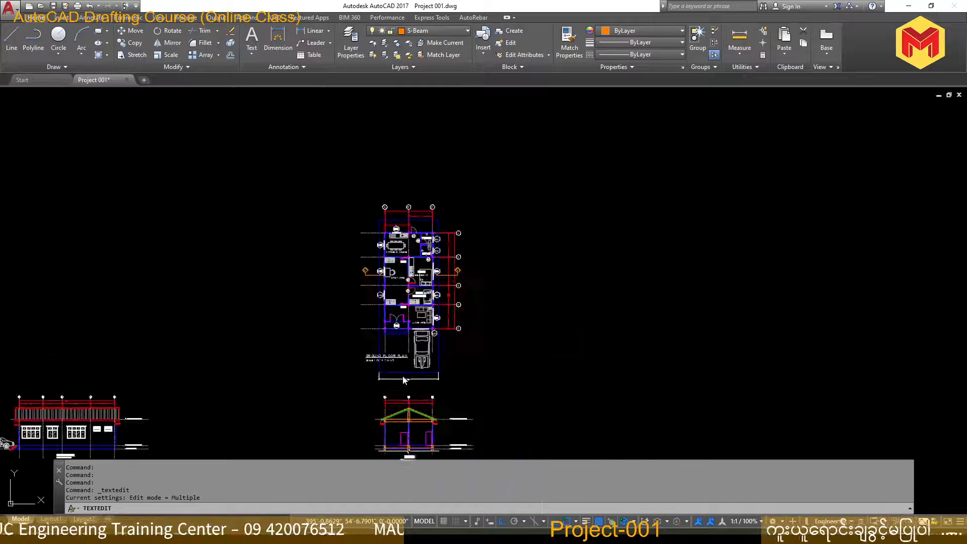
{"action": "type", "text": "X-X"}
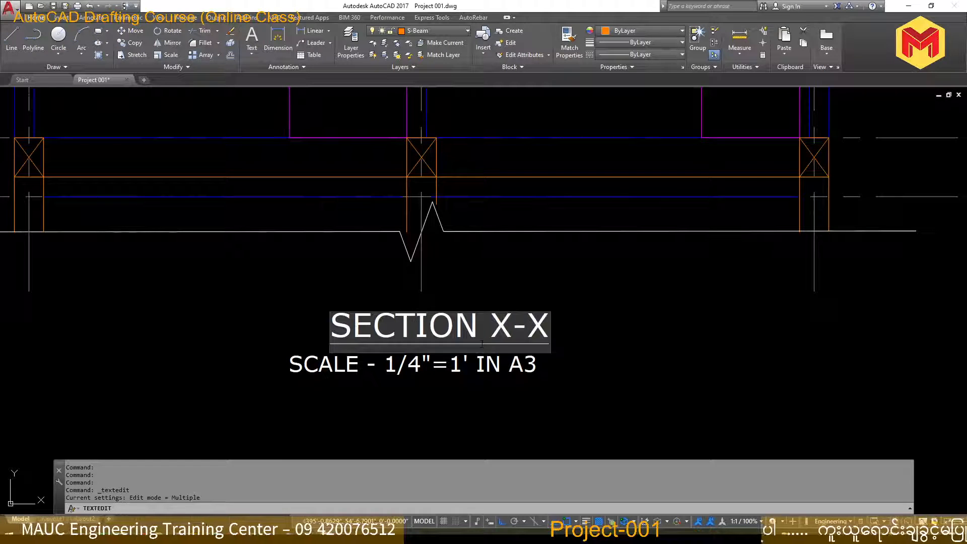
{"action": "key", "text": "Return"}
{"action": "key", "text": "Escape"}
- Move the SECTION X-X title to line up over its scale note
{"action": "left_click", "coordinate": [491, 333]}
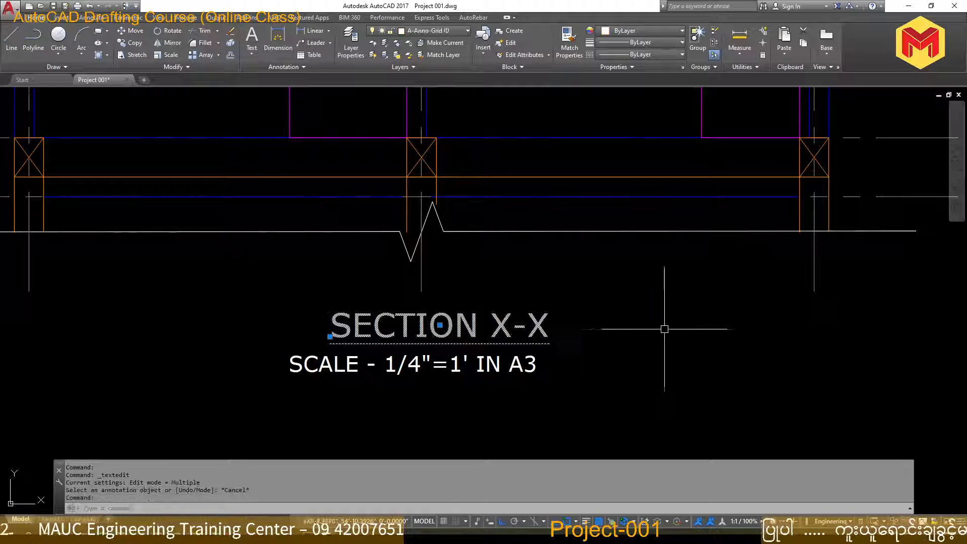
{"action": "type", "text": "m"}
{"action": "left_click", "coordinate": [728, 353]}
{"action": "left_click", "coordinate": [708, 345]}
{"action": "scroll", "coordinate": [536, 348], "scroll_direction": "down", "scroll_amount": 15}
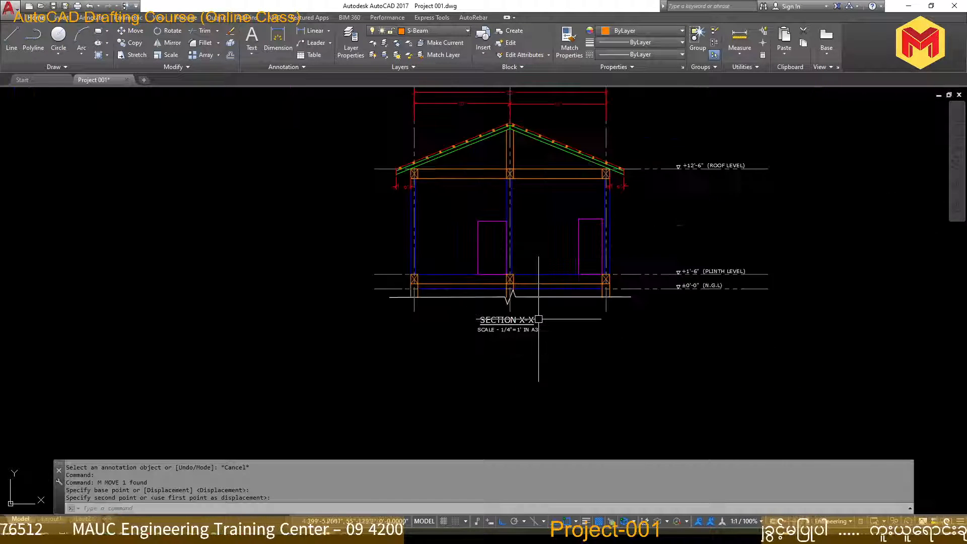
- Move the complete Section X-X drawing with its title horizontally to the space just left of the front elevation
{"action": "scroll", "coordinate": [535, 348], "scroll_direction": "up", "scroll_amount": 4}
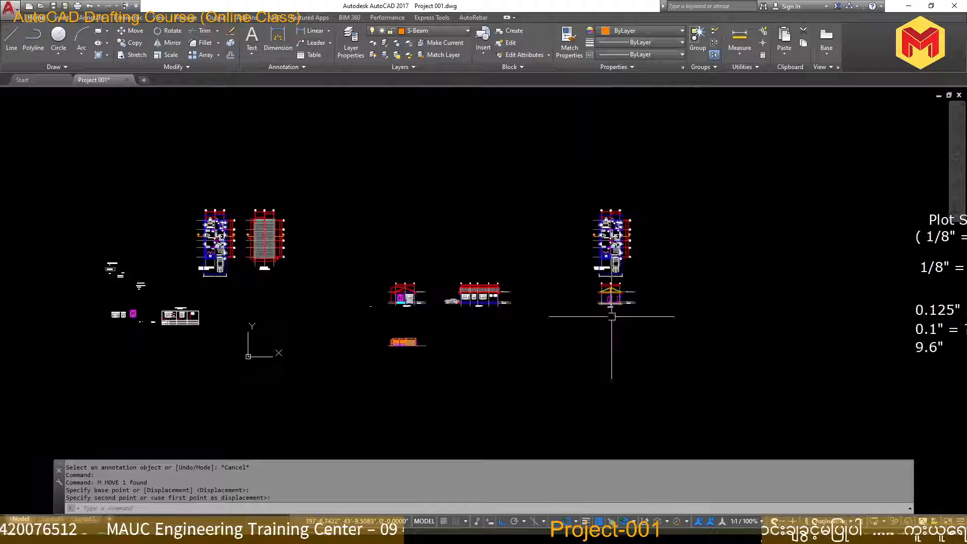
{"action": "left_click", "coordinate": [700, 246]}
{"action": "left_click", "coordinate": [462, 392]}
{"action": "middle_click_drag", "start_coordinate": [478, 389], "coordinate": [563, 388]}
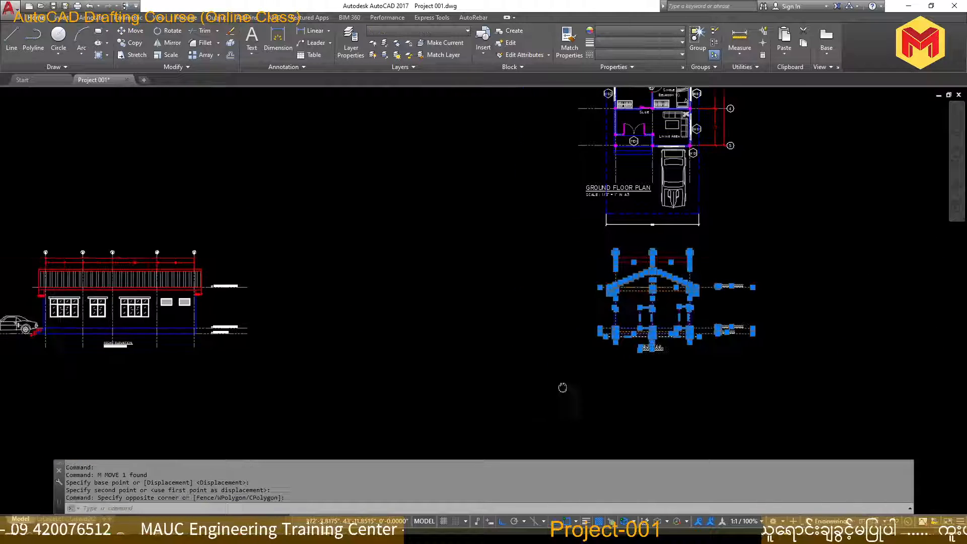
{"action": "scroll", "coordinate": [594, 367], "scroll_direction": "down", "scroll_amount": 2}
{"action": "type", "text": "m"}
{"action": "left_click", "coordinate": [633, 370]}
{"action": "scroll", "coordinate": [632, 371], "scroll_direction": "down", "scroll_amount": 2}
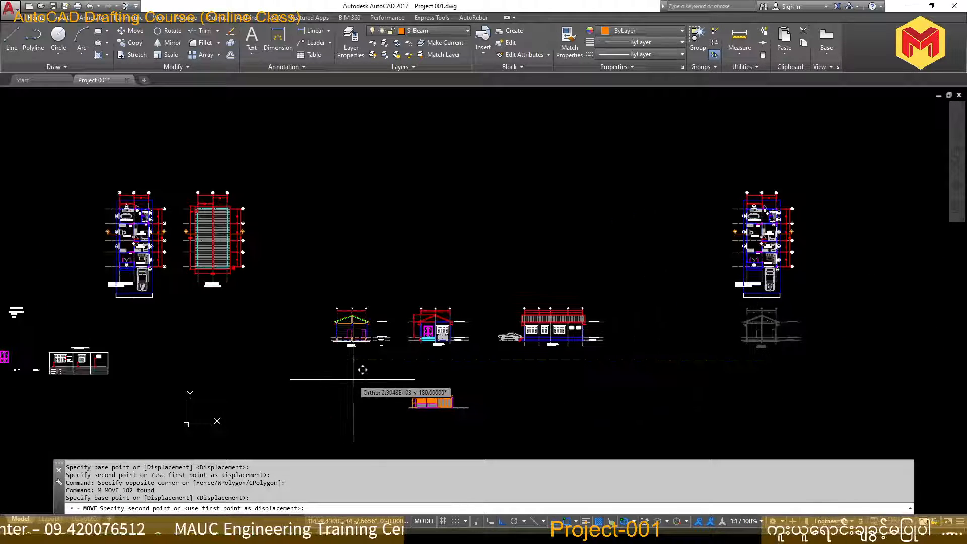
{"action": "left_click", "coordinate": [355, 363]}
- Erase the stray annotation text lying between Section X-X and the front elevation
{"action": "scroll", "coordinate": [388, 356], "scroll_direction": "up", "scroll_amount": 5}
{"action": "scroll", "coordinate": [441, 321], "scroll_direction": "up", "scroll_amount": 1}
{"action": "left_click", "coordinate": [475, 287]}
{"action": "scroll", "coordinate": [439, 345], "scroll_direction": "down", "scroll_amount": 4}
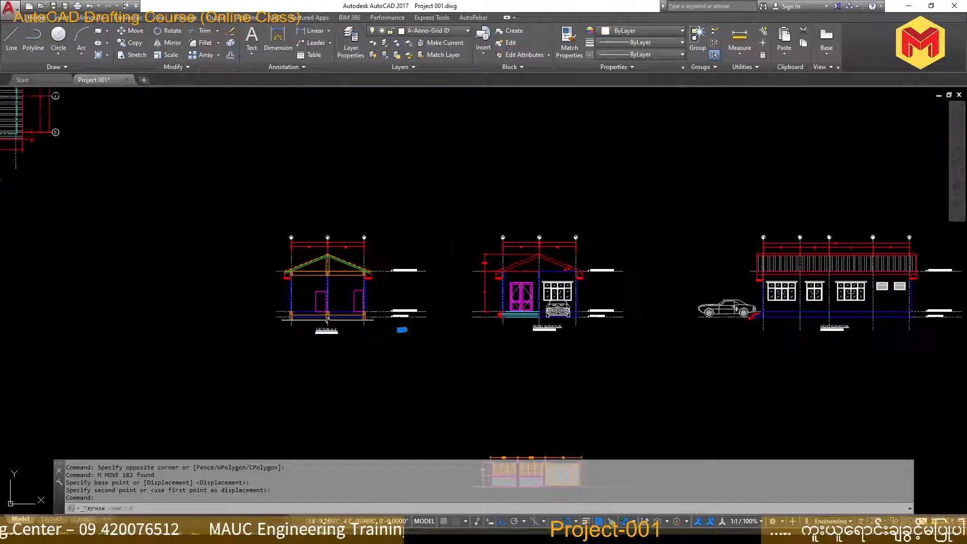
{"action": "key", "text": "Delete"}
{"action": "scroll", "coordinate": [405, 362], "scroll_direction": "down", "scroll_amount": 1}
{"action": "scroll", "coordinate": [458, 376], "scroll_direction": "down", "scroll_amount": 2}
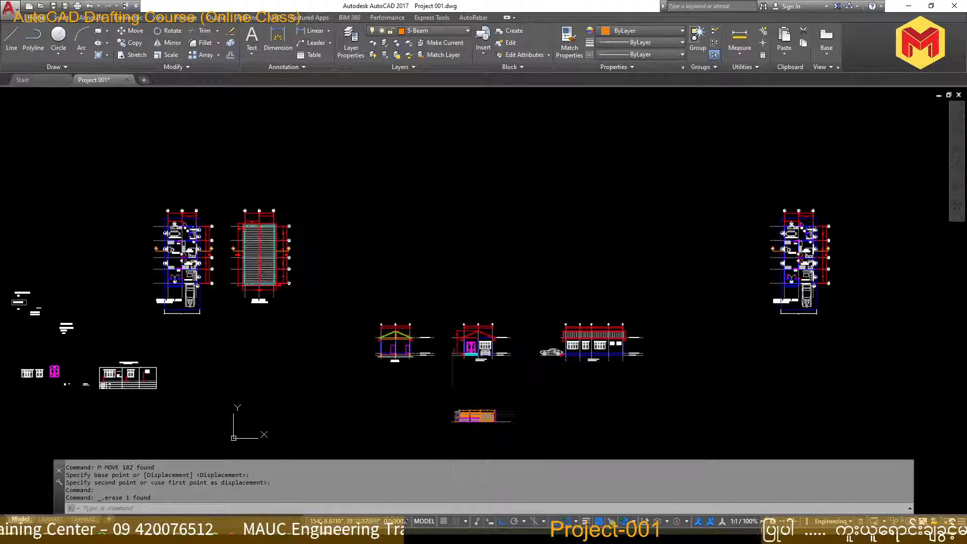